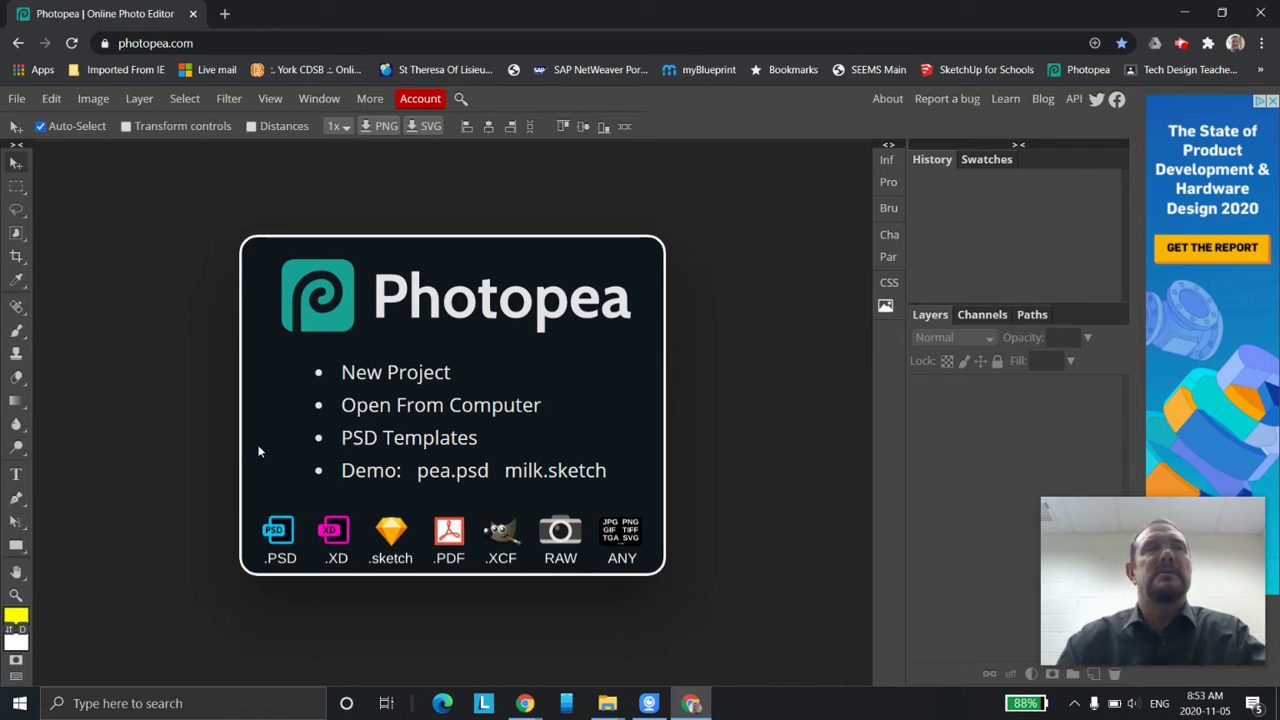
- Start a new 1080×1080 px, 72 DPI white-background project named Dwight
click(27, 93)
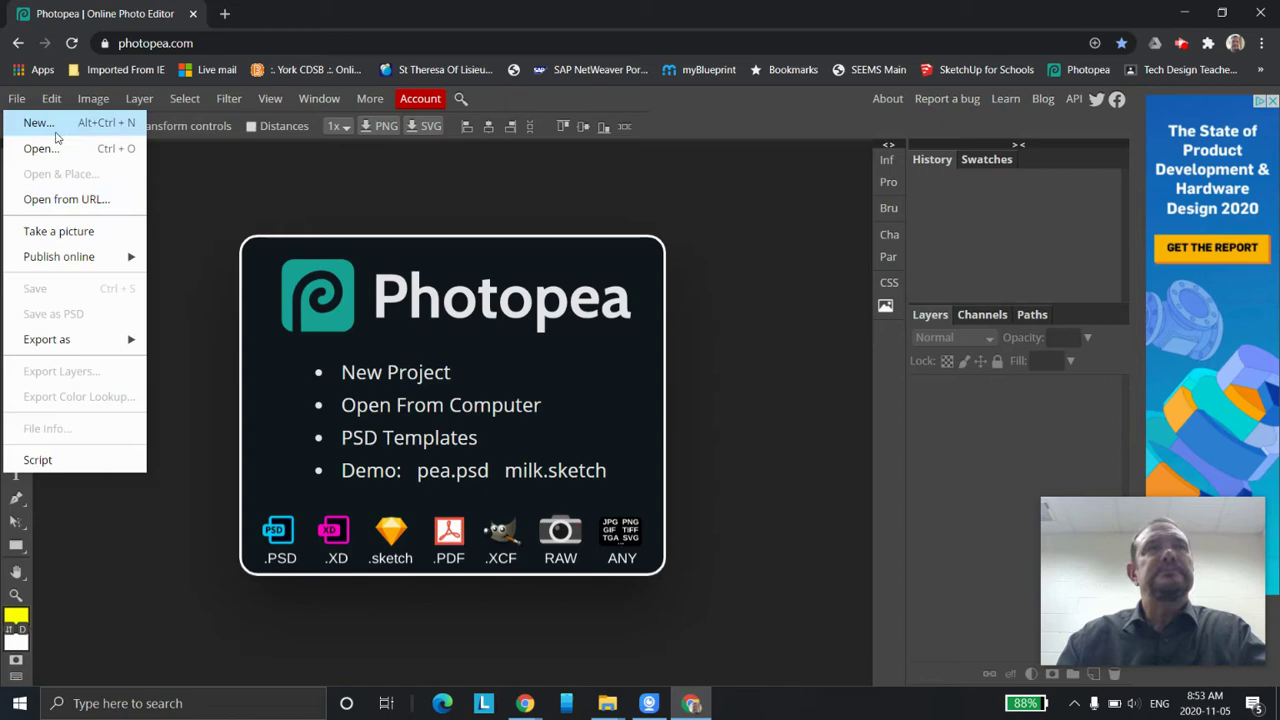
click(380, 372)
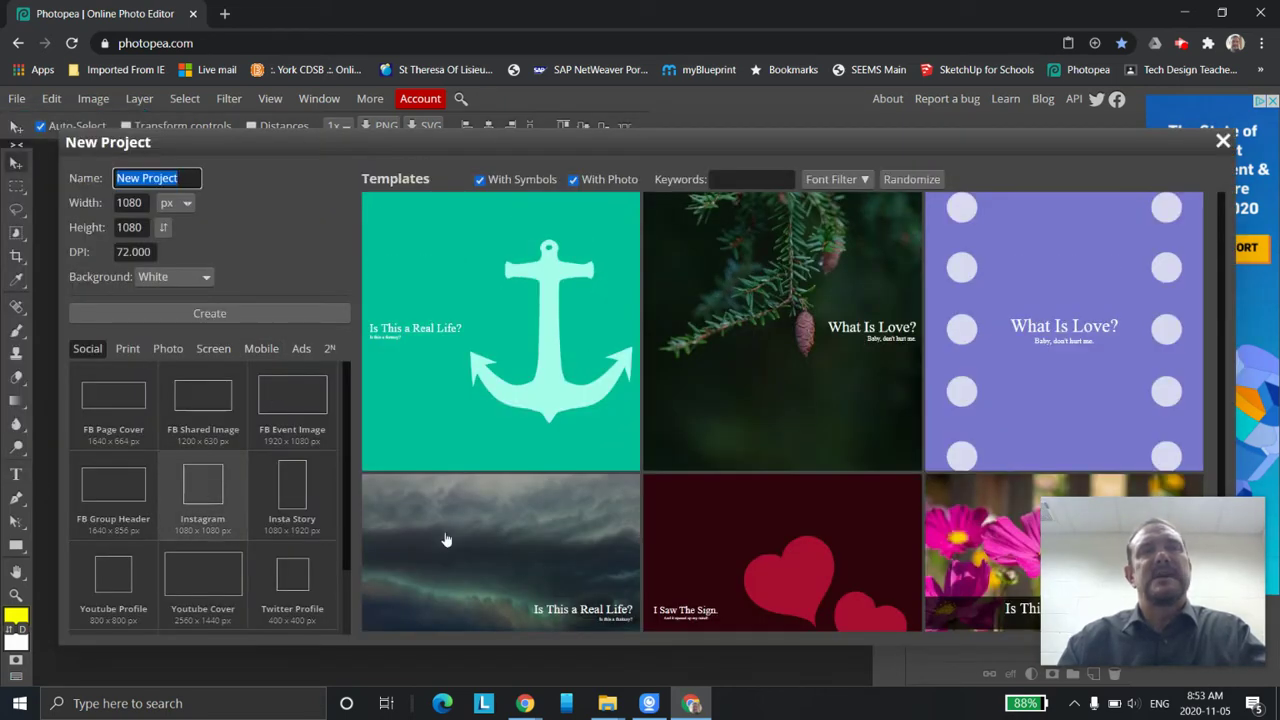
click(211, 316)
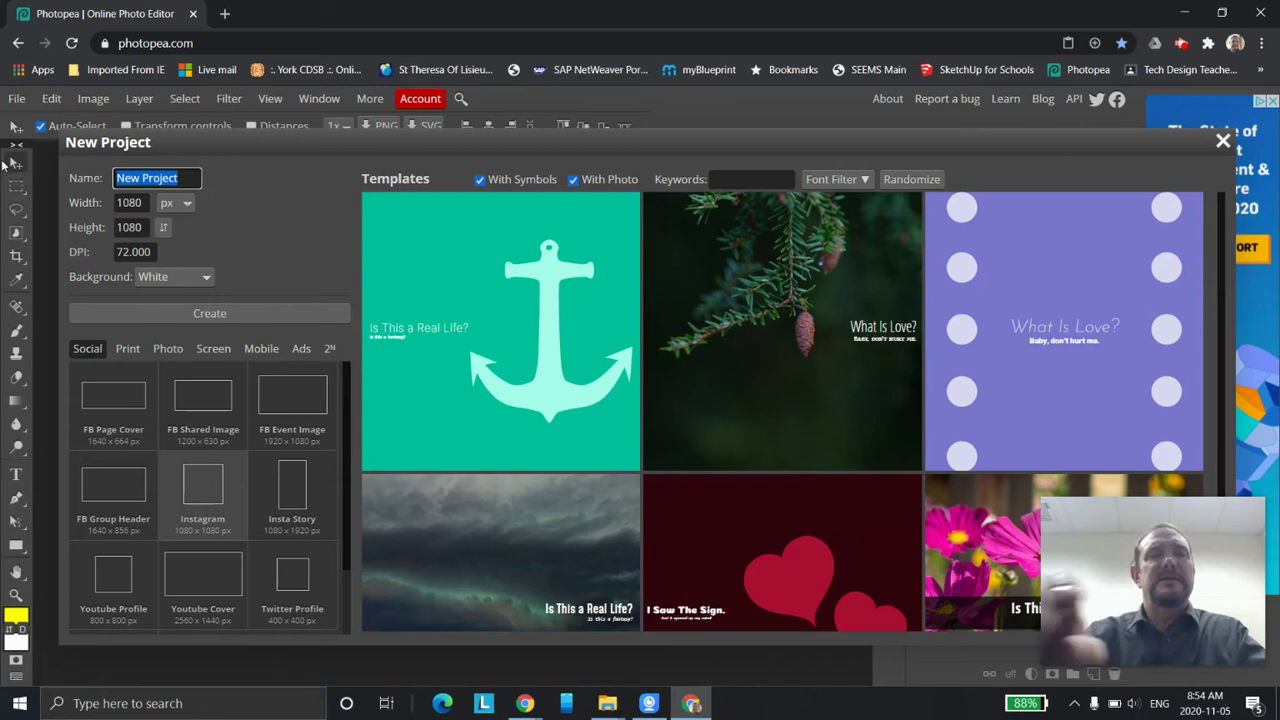
text(Dwight)
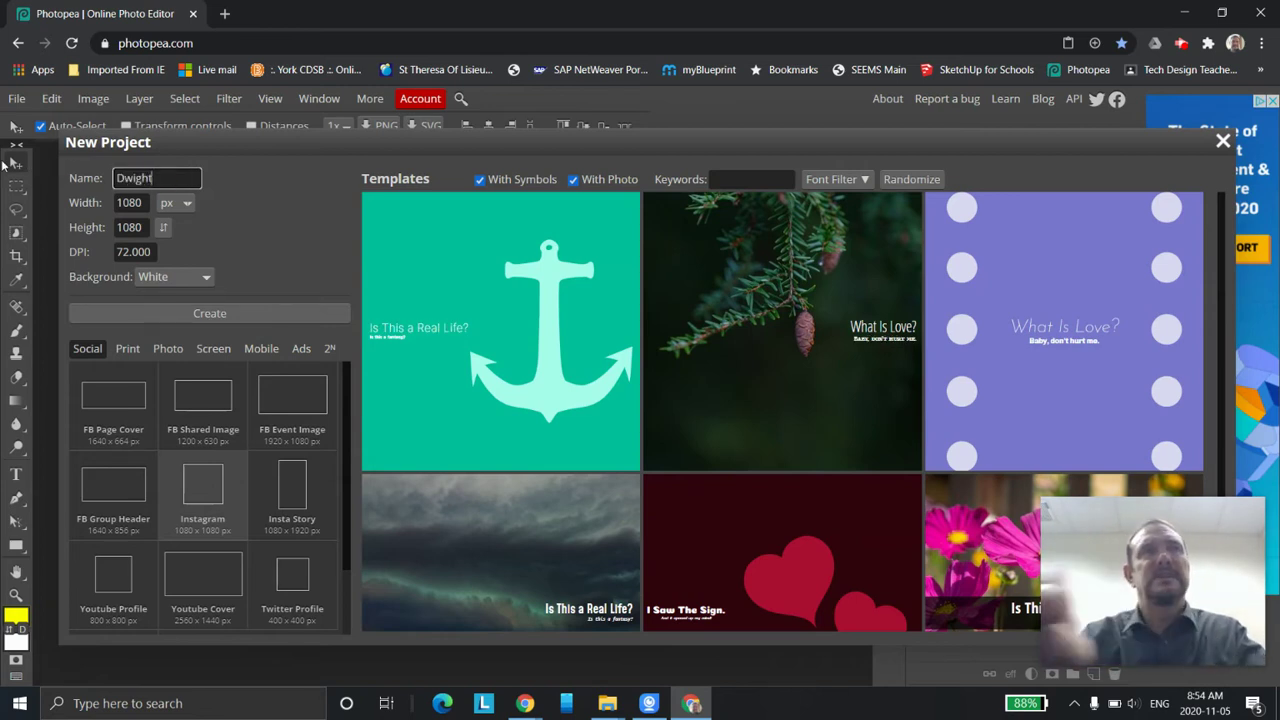
- Create the Dwight document, drop the dwight2 photo onto the canvas, and rasterize its layer
click(214, 316)
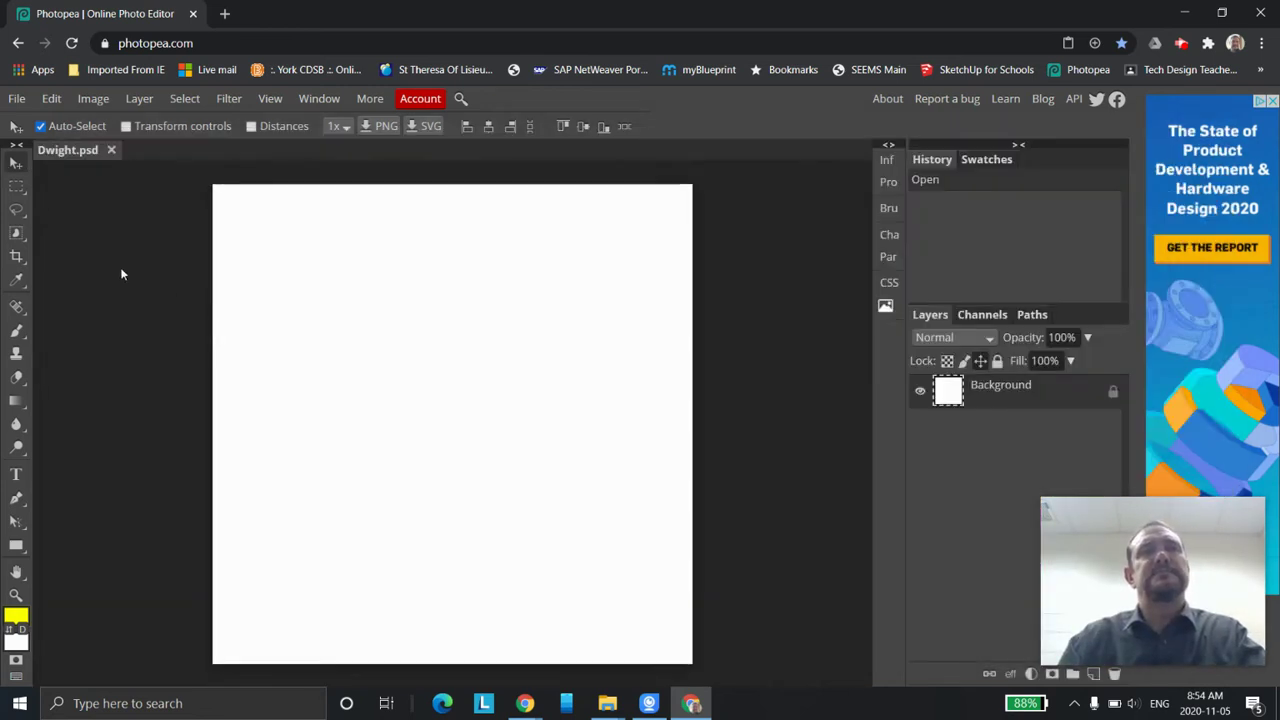
drag(376, 17, 575, 22)
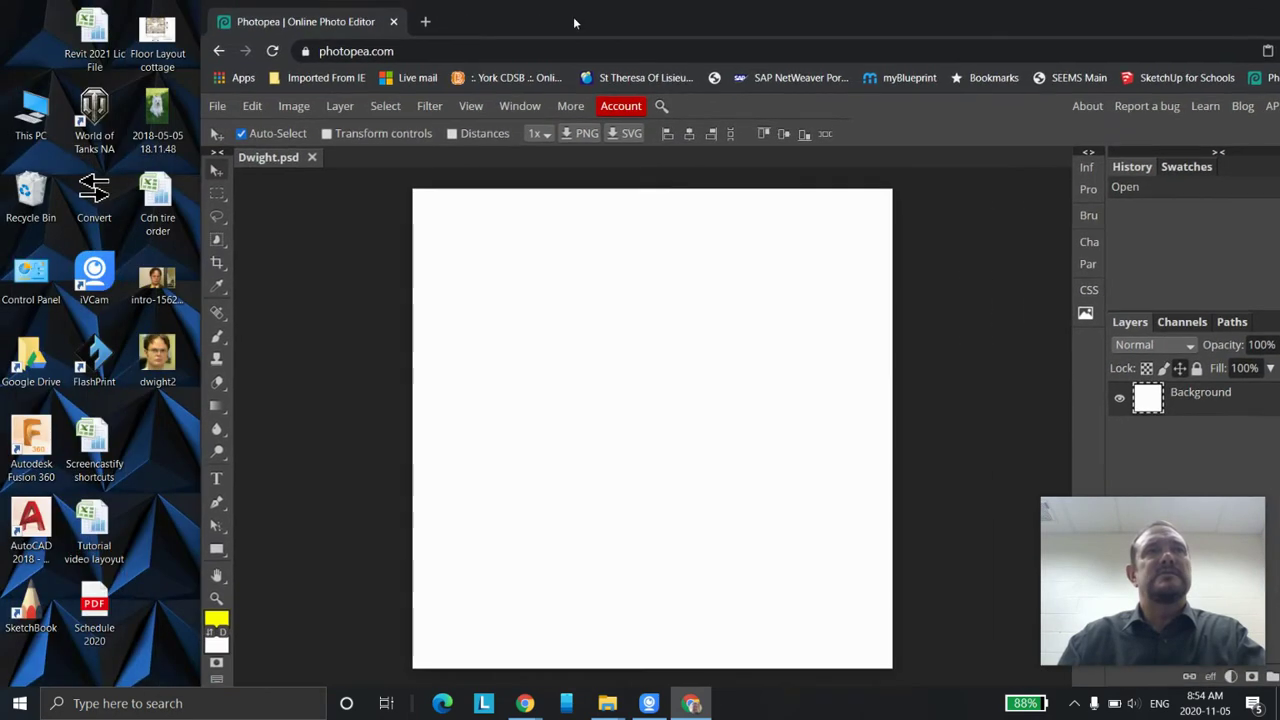
drag(157, 355, 595, 410)
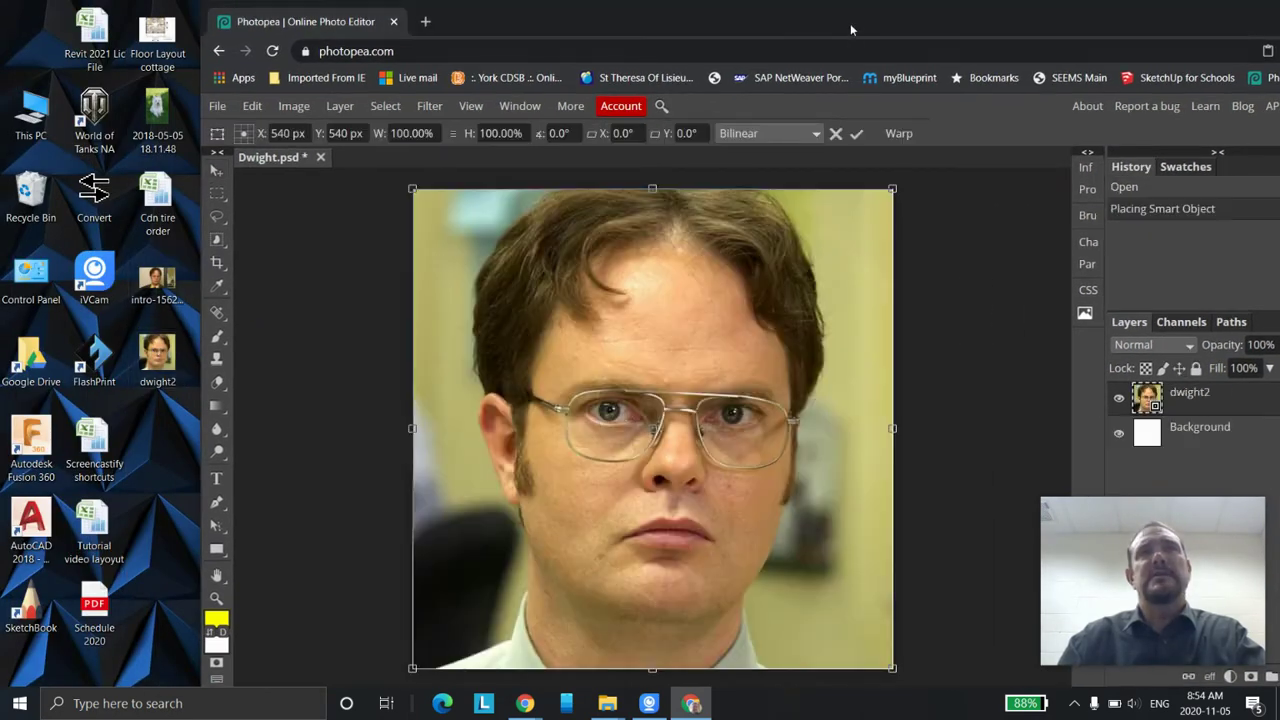
double_click(851, 29)
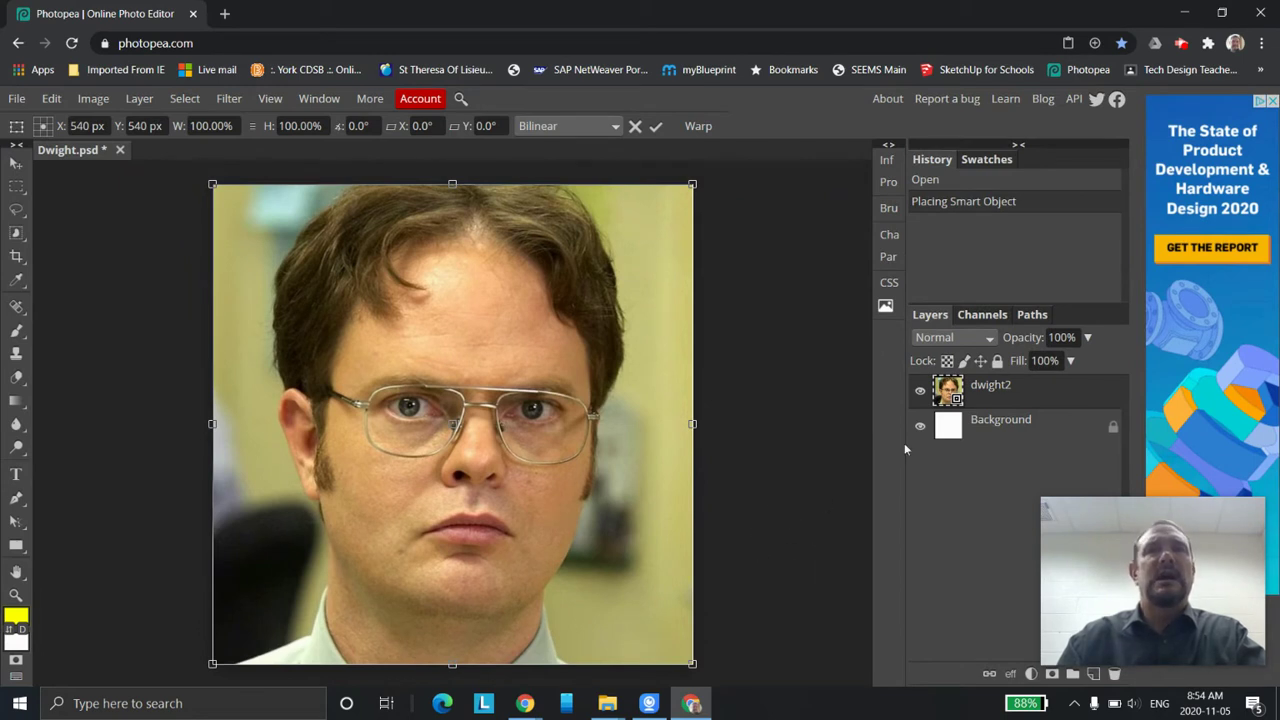
right_click(1014, 398)
click(1054, 410)
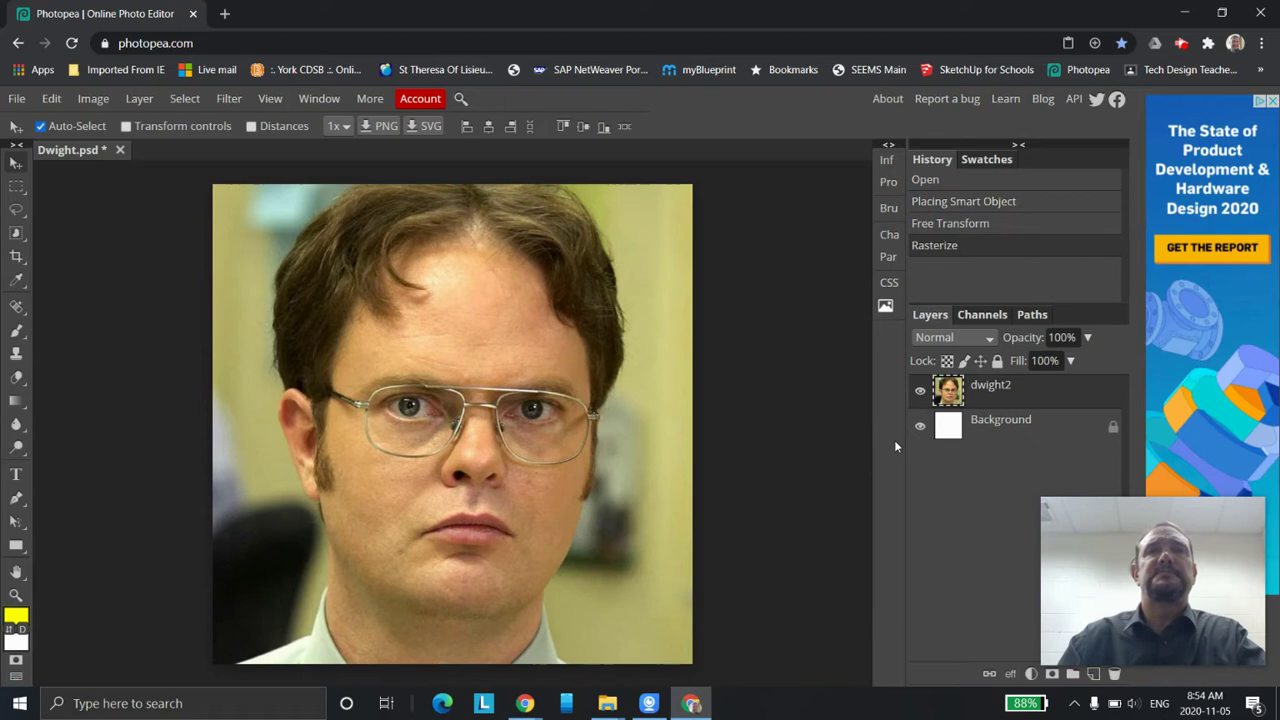
- Quick-select Dwight's head and shoulders with the Quick Selection tool
right_click(18, 232)
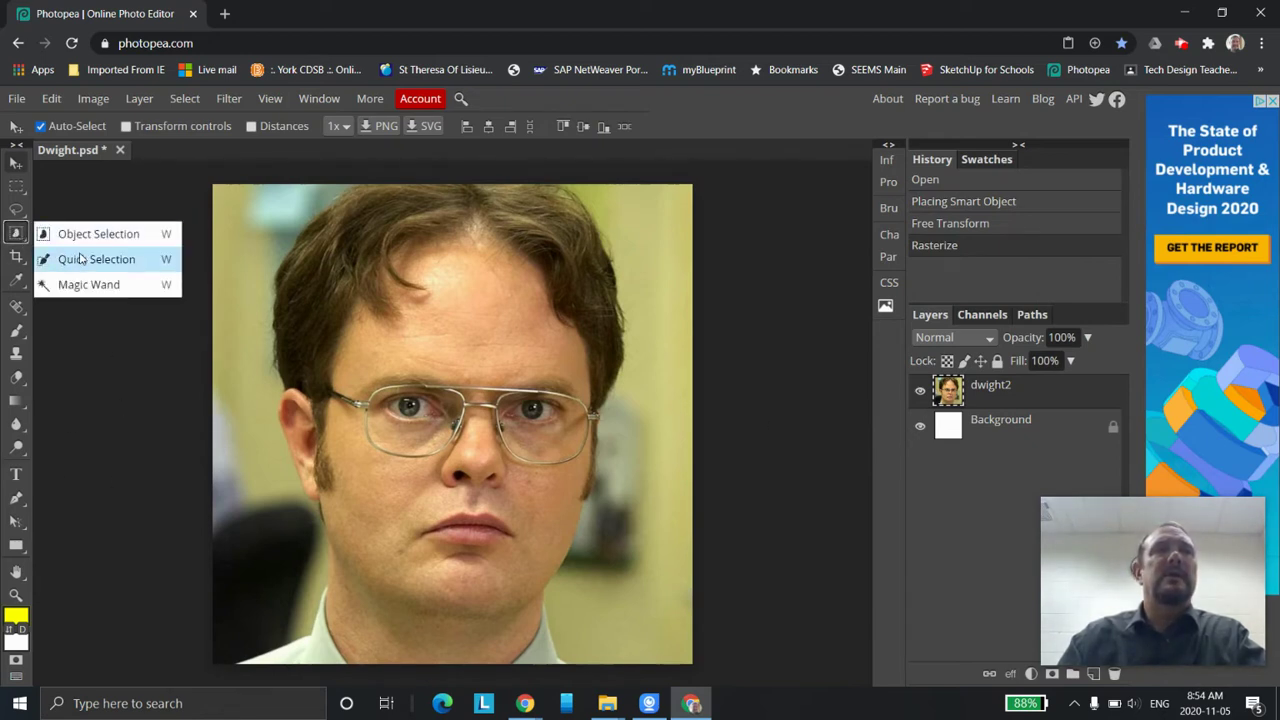
click(100, 258)
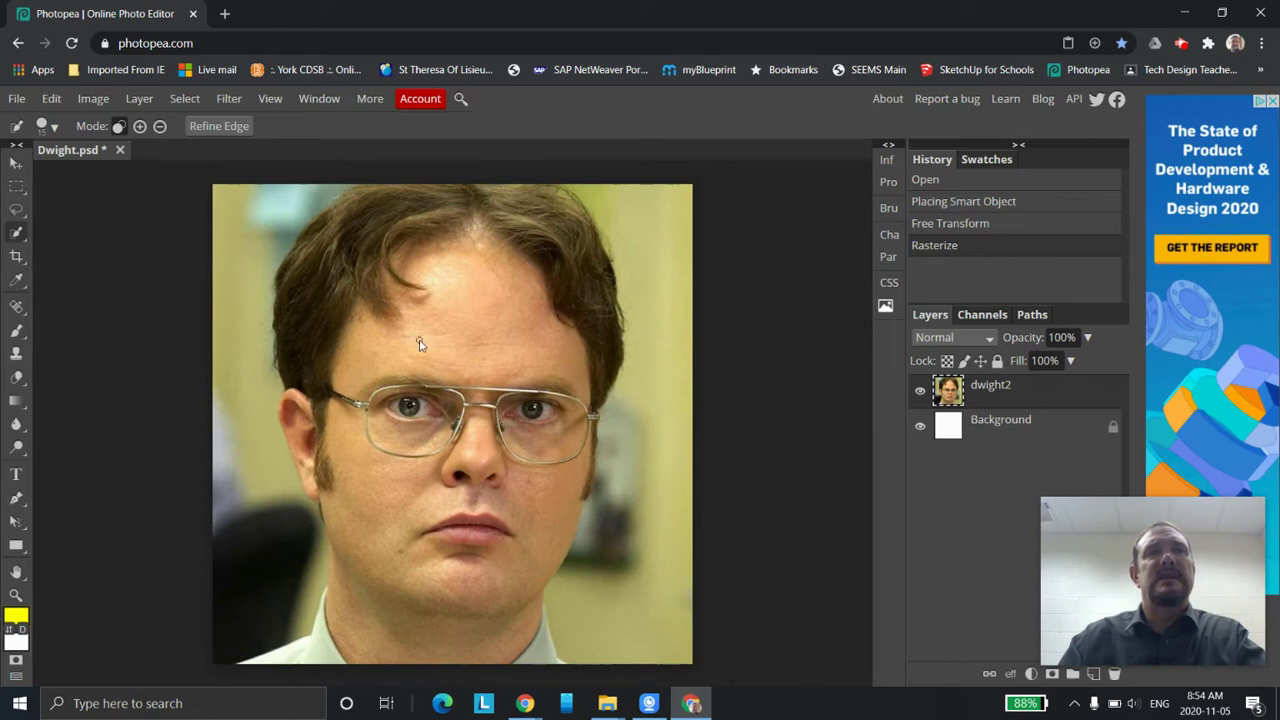
click(440, 368)
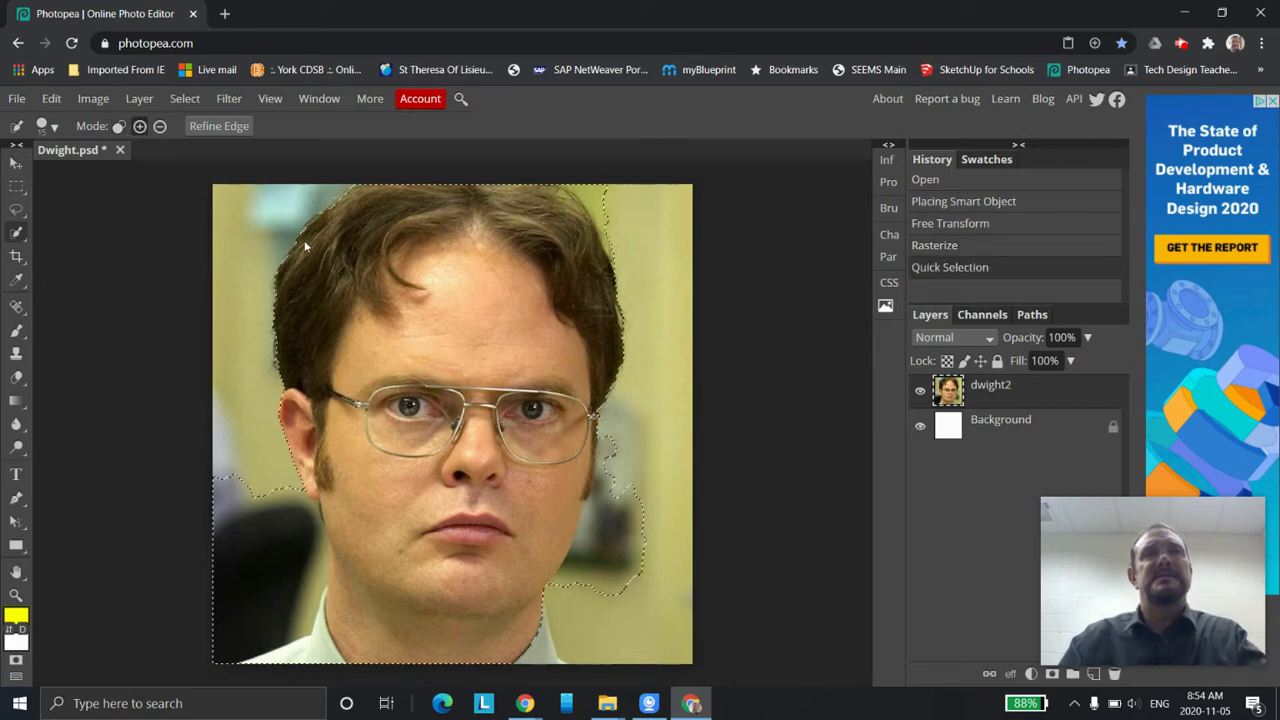
click(140, 127)
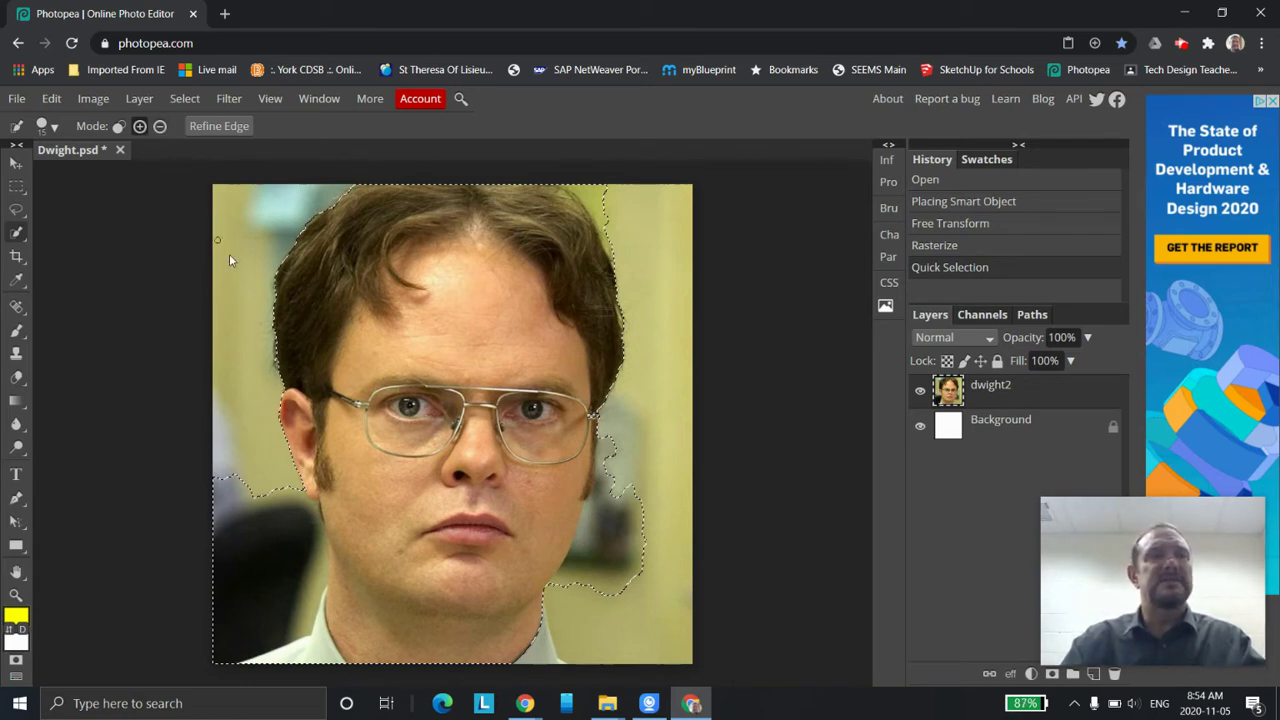
- Trim the selection at the left shoulder, neck and top-right hair
key(alt)
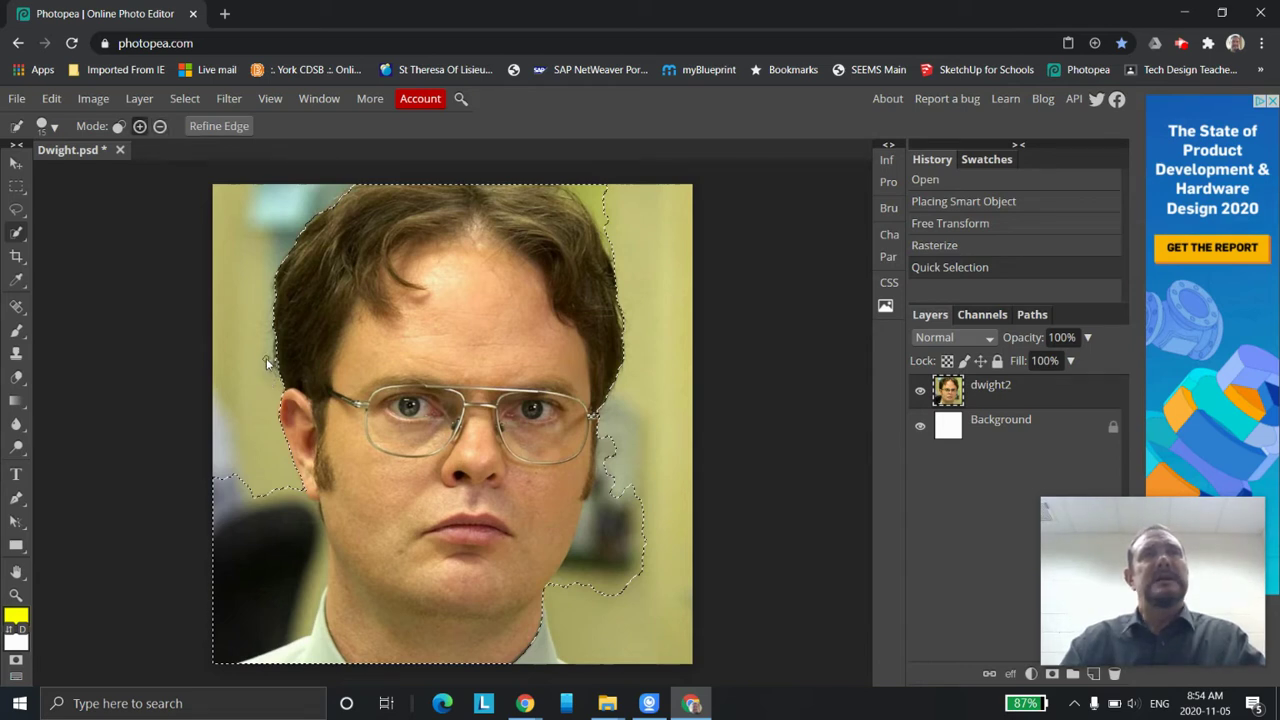
mouse_move(234, 490)
mouse_down()
mouse_move(248, 513)
mouse_move(283, 500)
mouse_up()
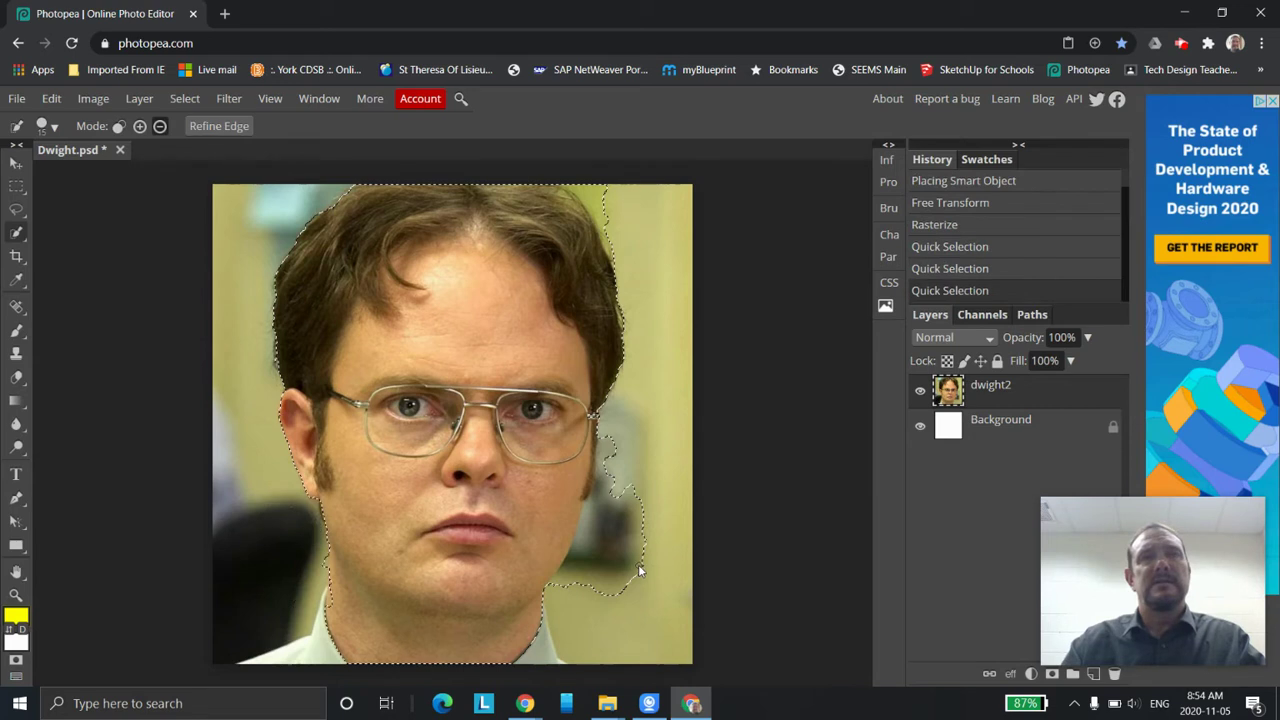
drag(643, 567, 624, 552)
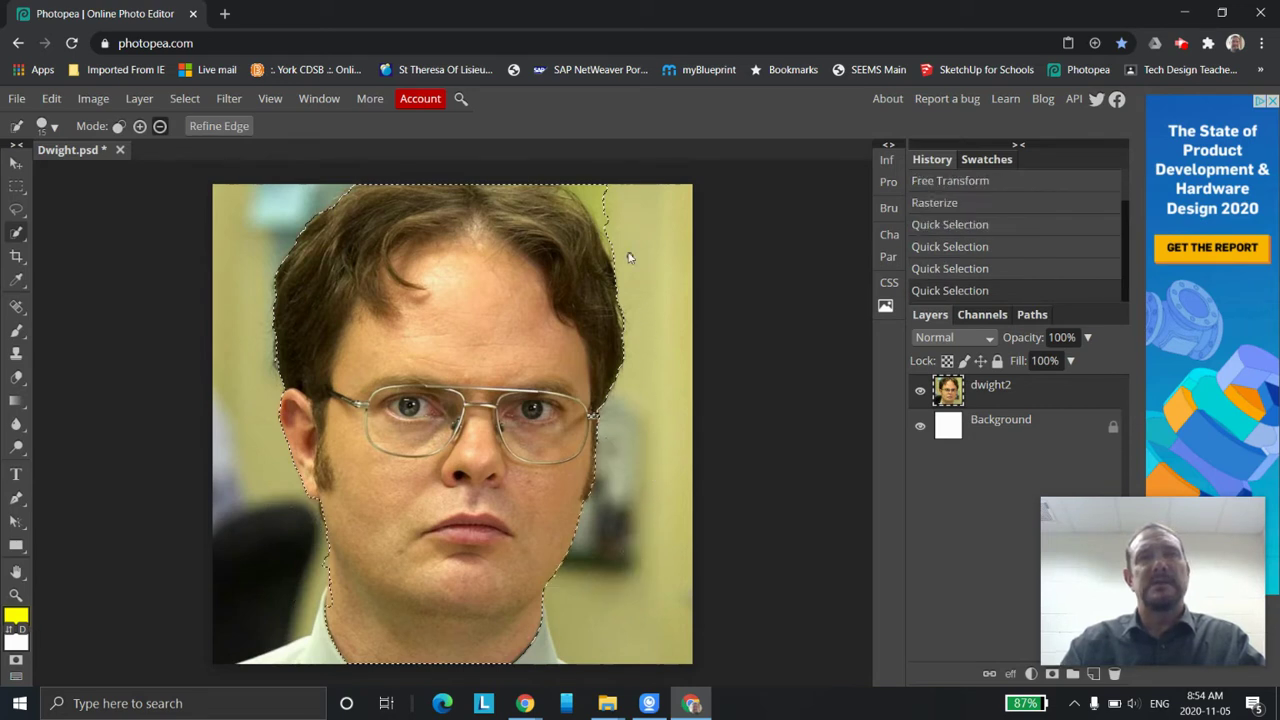
mouse_move(604, 192)
mouse_down()
mouse_move(623, 209)
mouse_move(613, 261)
mouse_up()
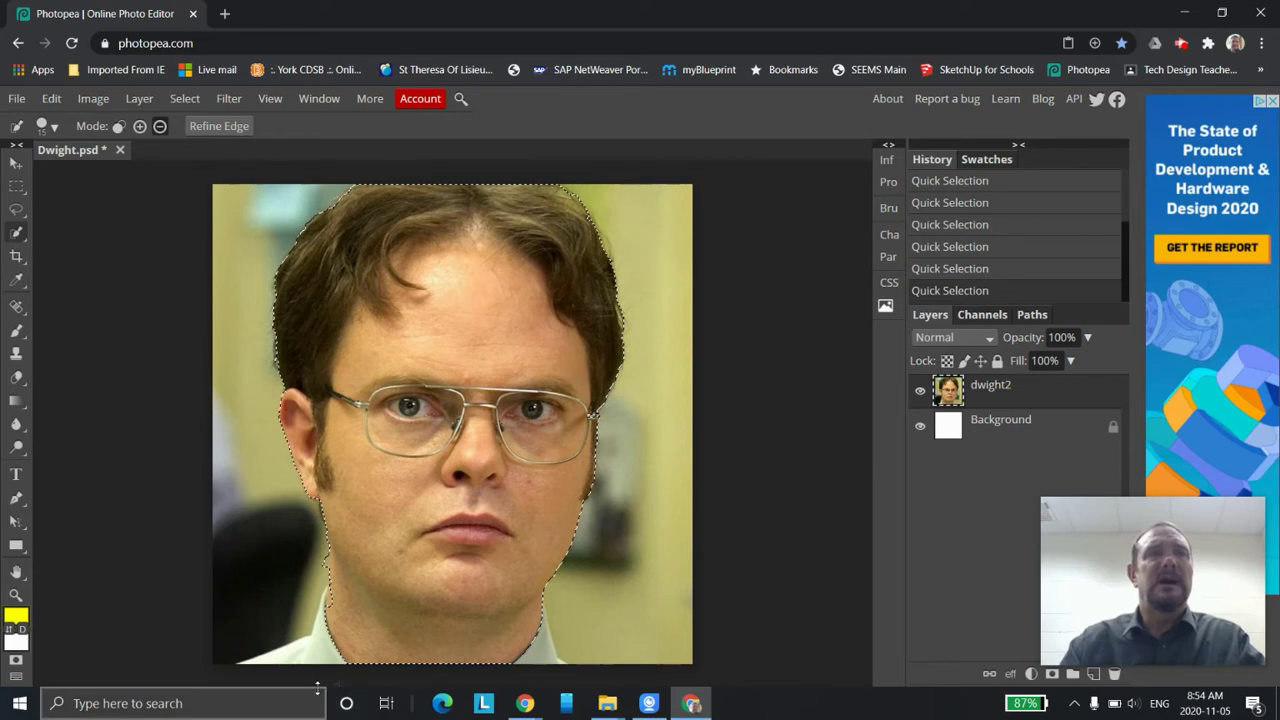
key(alt)
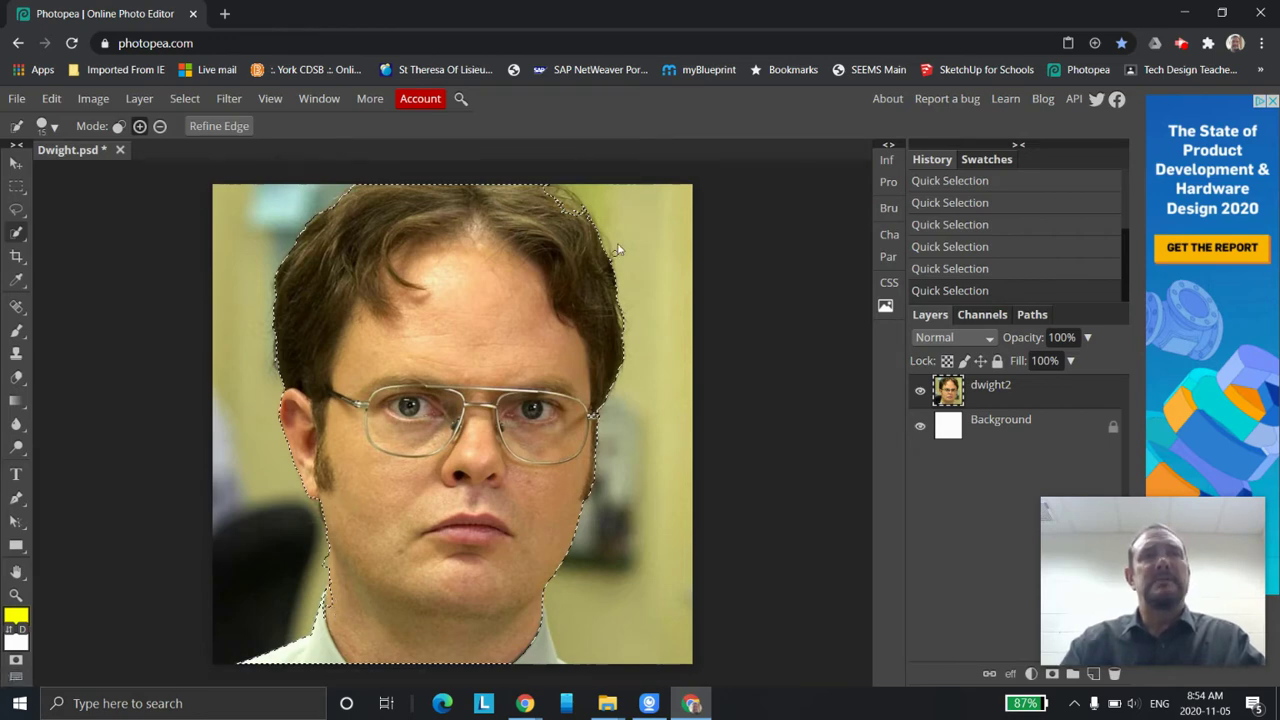
scroll(560, 240, up, 5)
scroll(549, 234, down, 3)
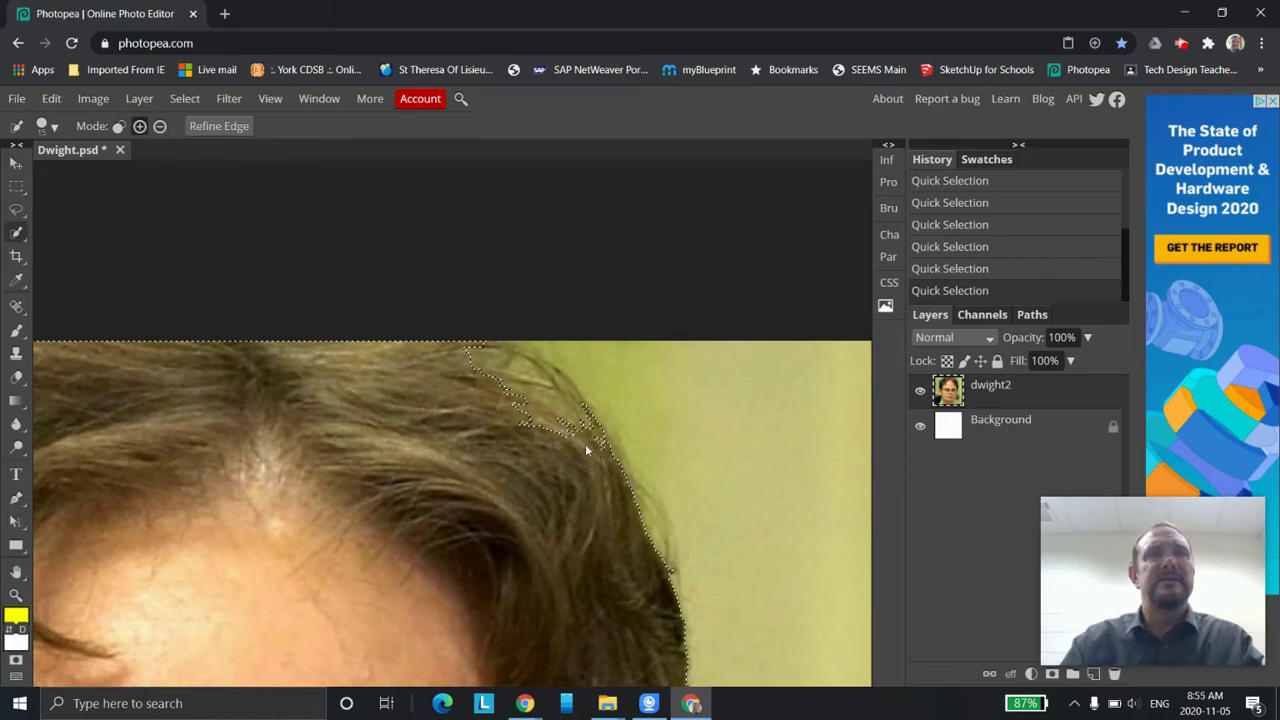
mouse_move(537, 424)
mouse_down()
mouse_move(478, 362)
mouse_move(537, 367)
mouse_move(556, 403)
mouse_up()
key(ctrl+z)
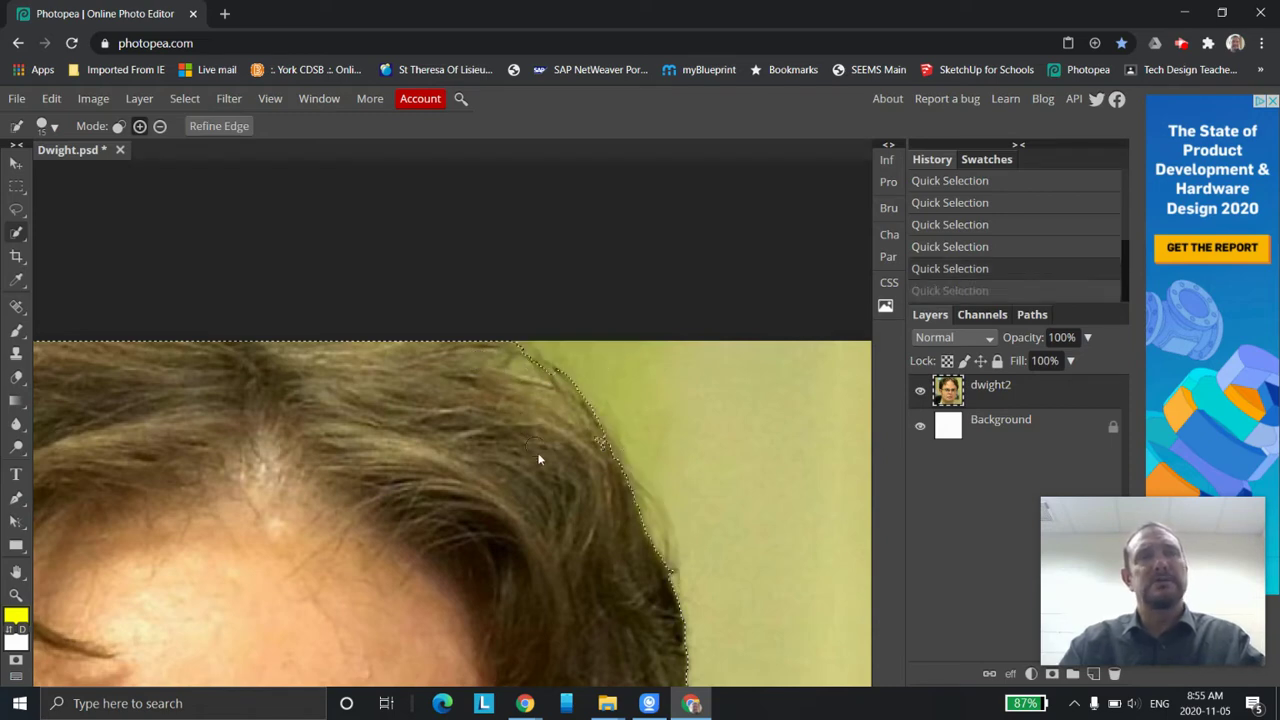
scroll(582, 456, down, 5)
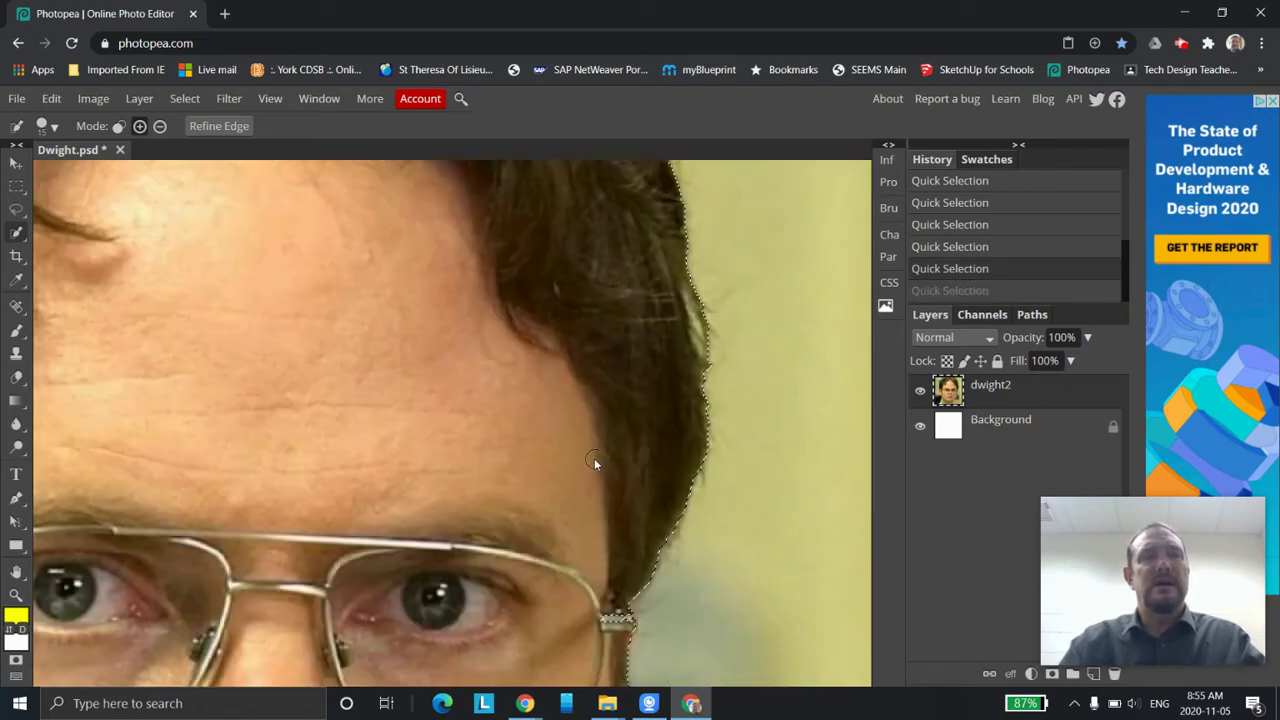
scroll(594, 463, down, 5)
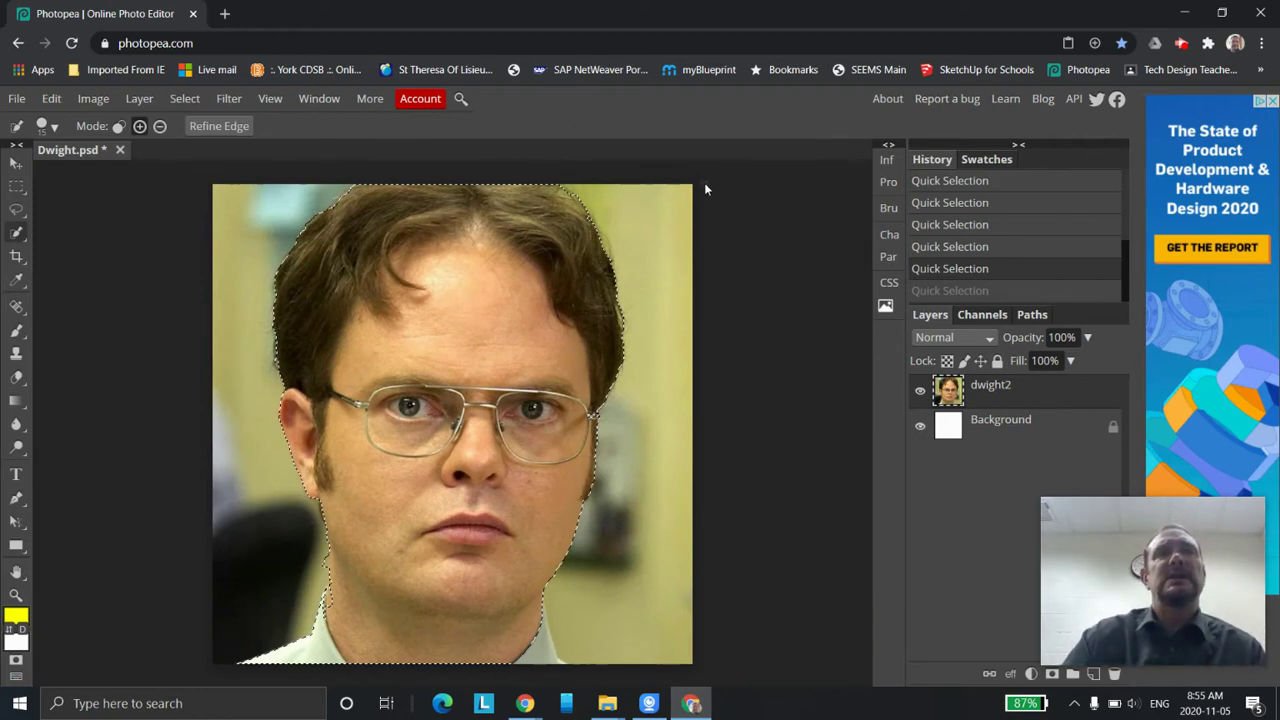
- In Refine Edge, paint background with a size 50 brush along the neck edge
click(220, 127)
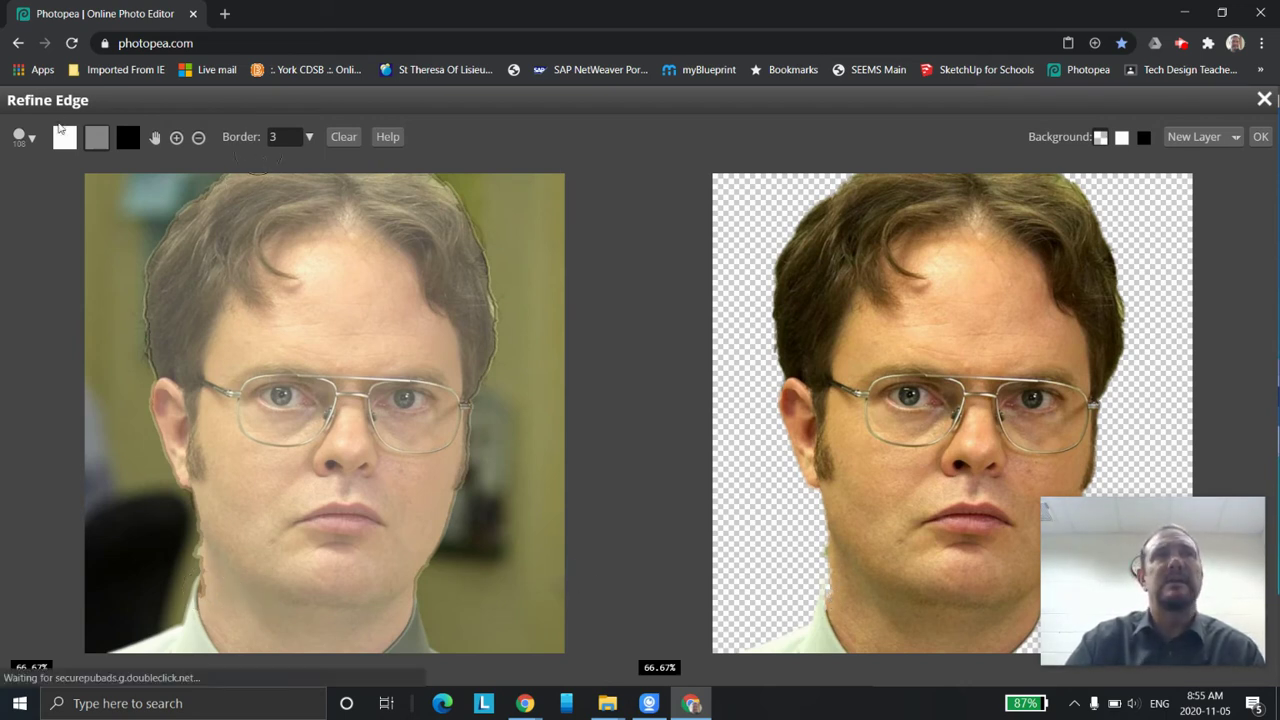
click(126, 137)
scroll(223, 551, up, 1)
scroll(178, 232, down, 1)
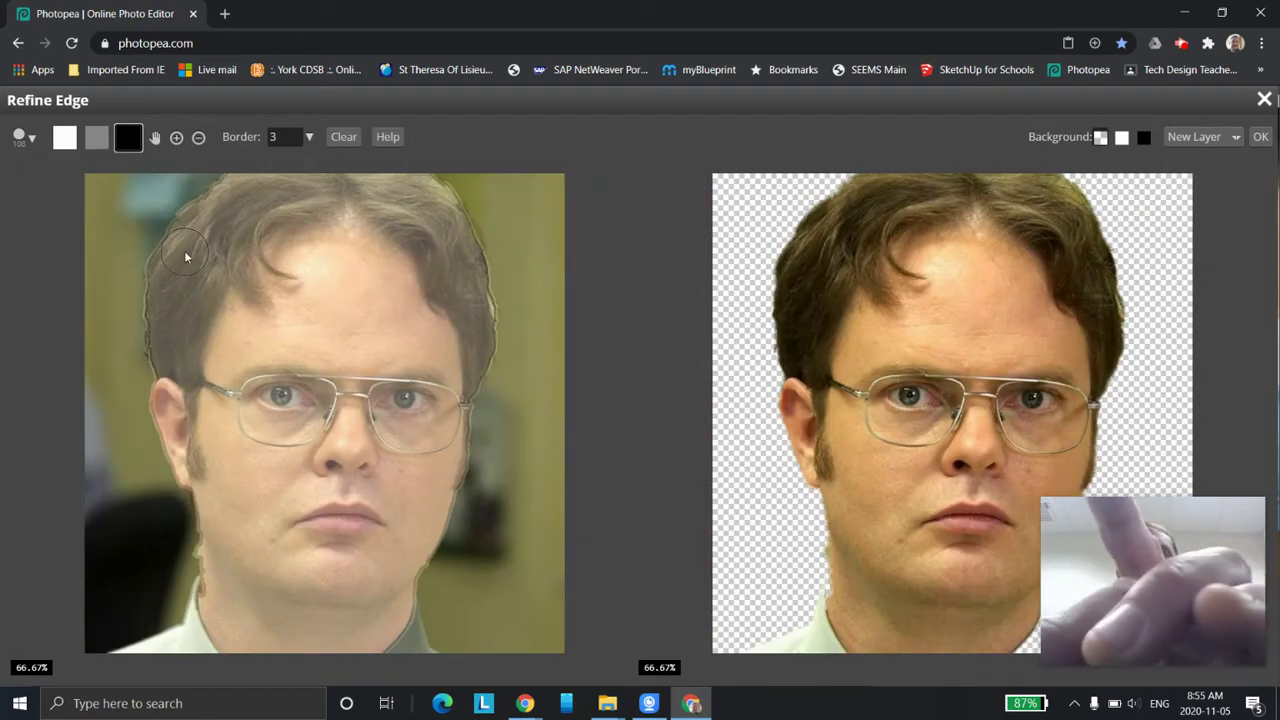
key(bracketleft)
key(bracketleft)
key(bracketleft)
key(bracketleft)
key(bracketleft)
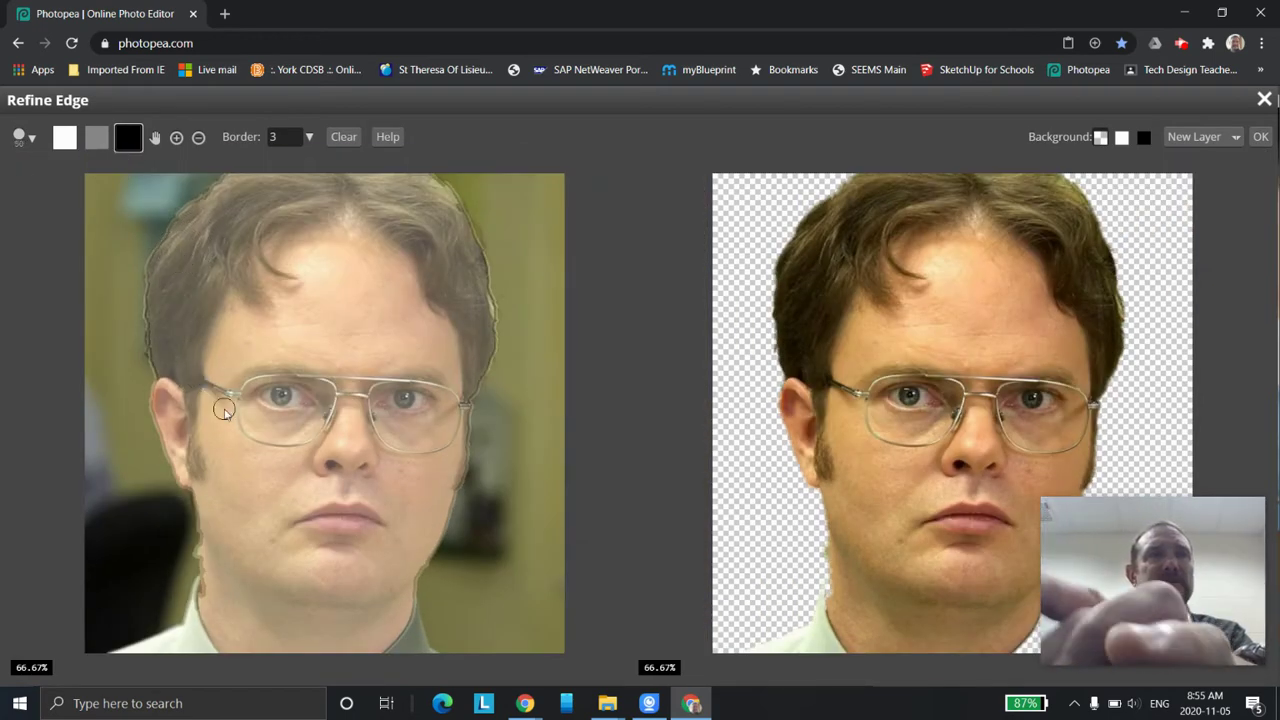
scroll(204, 590, up, 3)
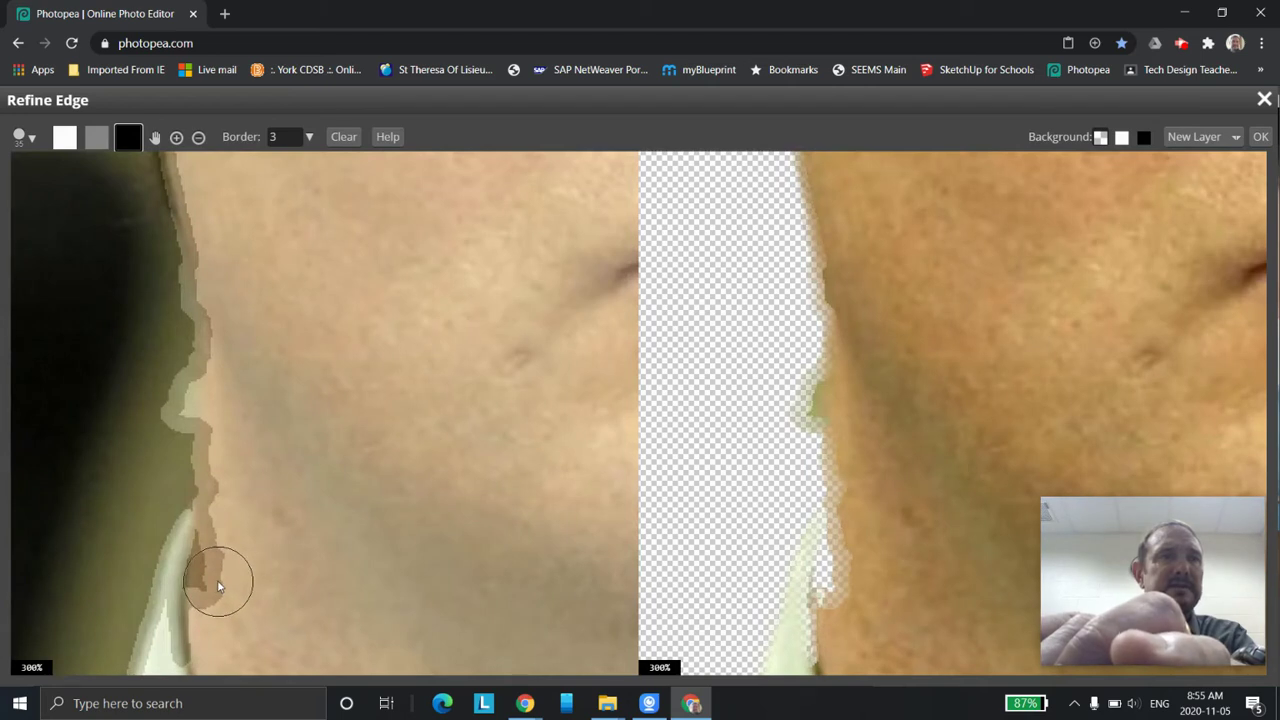
click(218, 583)
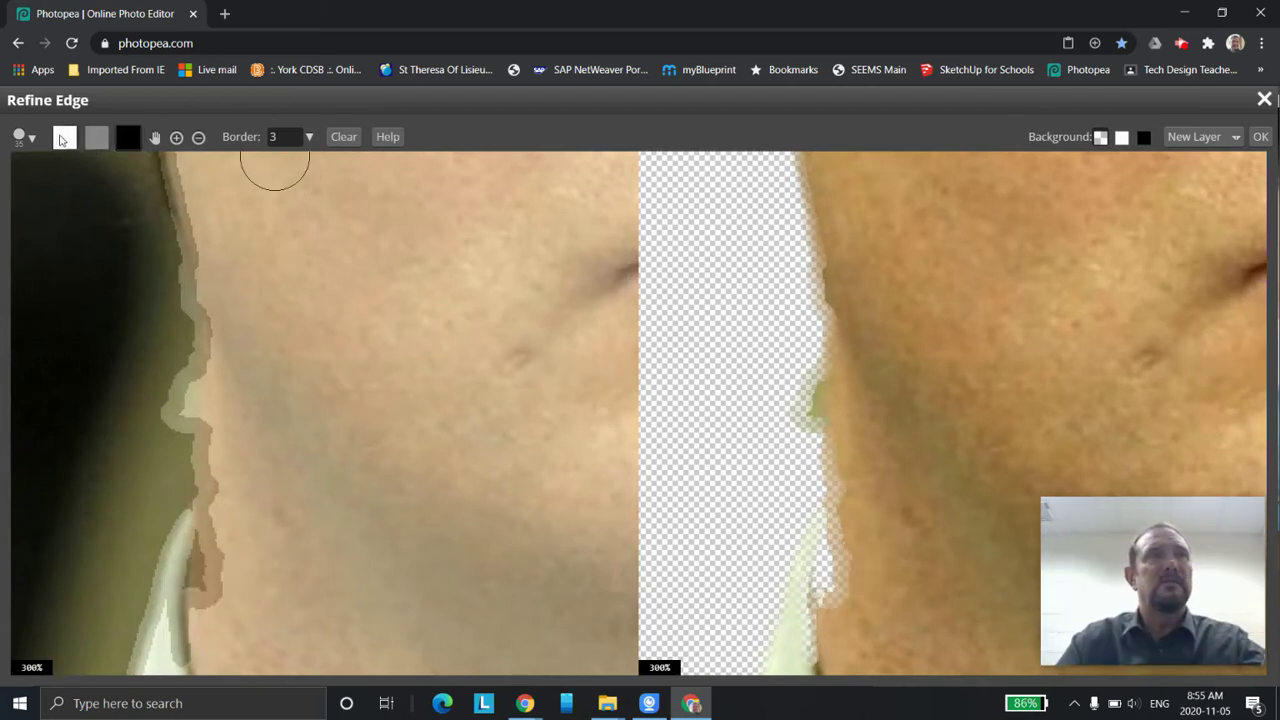
key(ctrl+z)
mouse_move(227, 587)
mouse_down()
mouse_move(216, 546)
mouse_move(239, 488)
mouse_move(218, 519)
mouse_move(248, 532)
mouse_move(213, 587)
mouse_up()
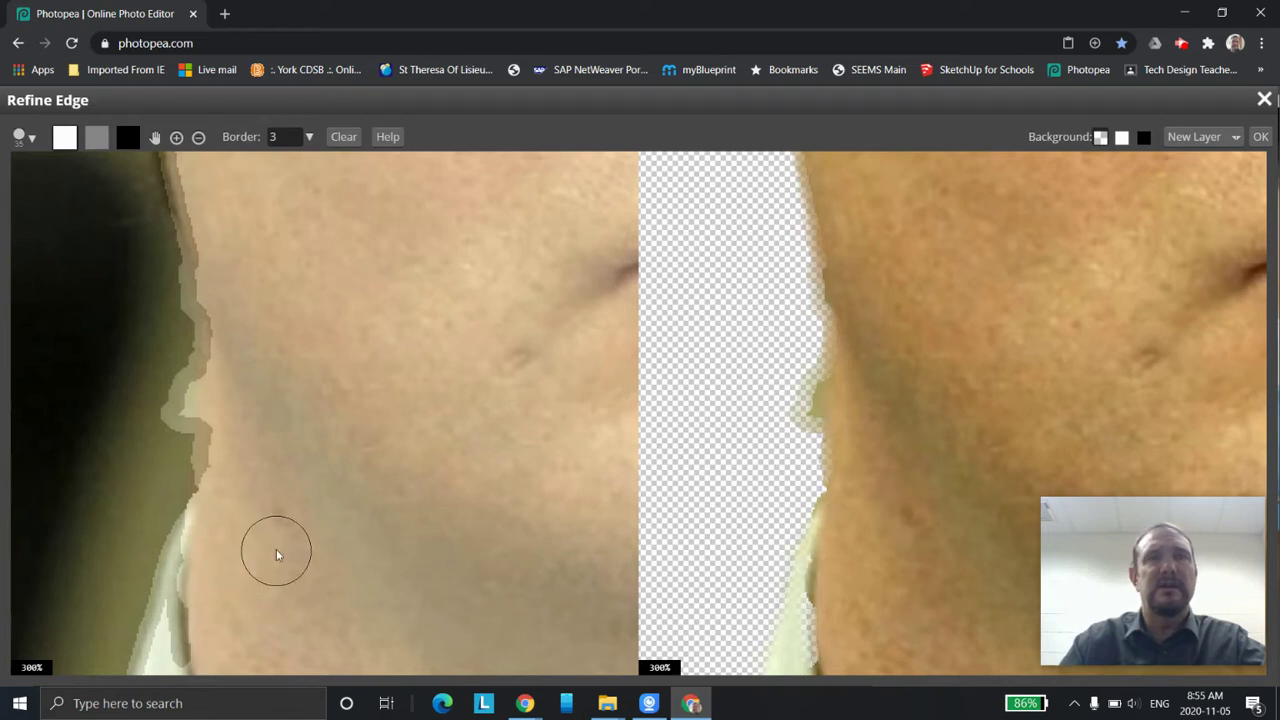
scroll(343, 520, down, 3)
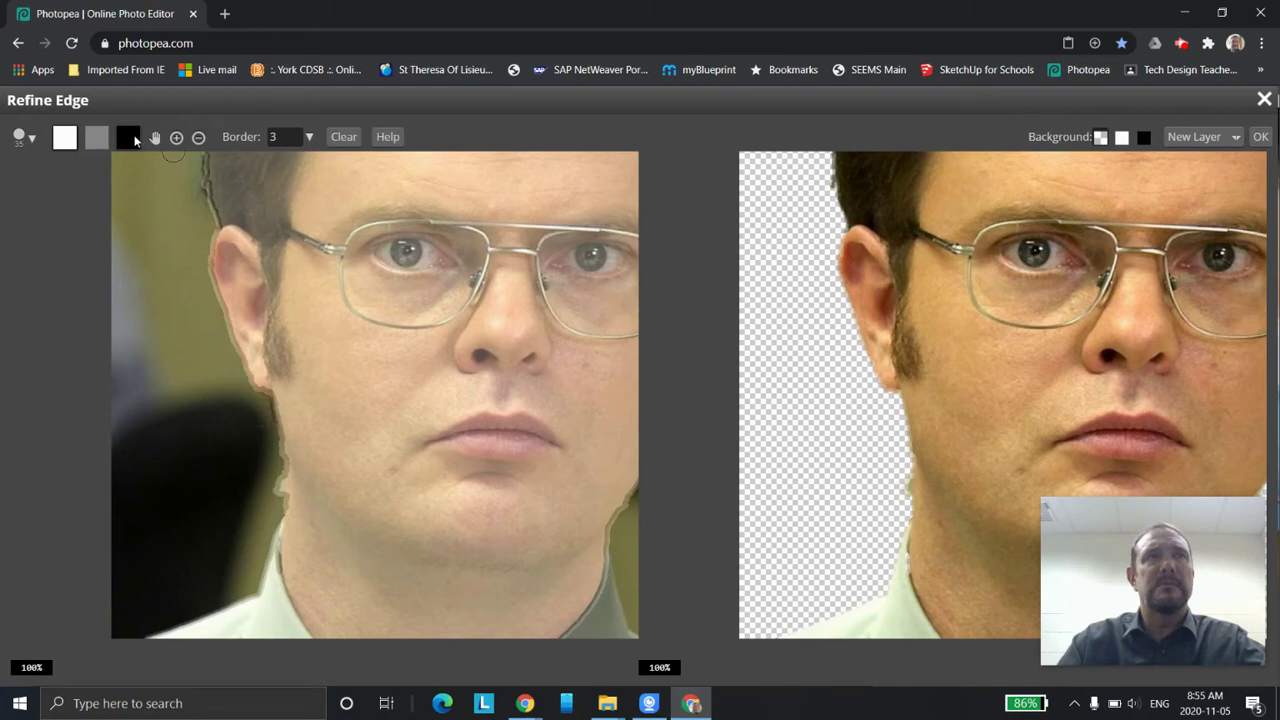
- Paint the left jaw edge as background to clean up the cut-out
click(128, 137)
mouse_move(270, 487)
mouse_down()
mouse_move(271, 507)
mouse_move(271, 463)
mouse_move(256, 513)
mouse_up()
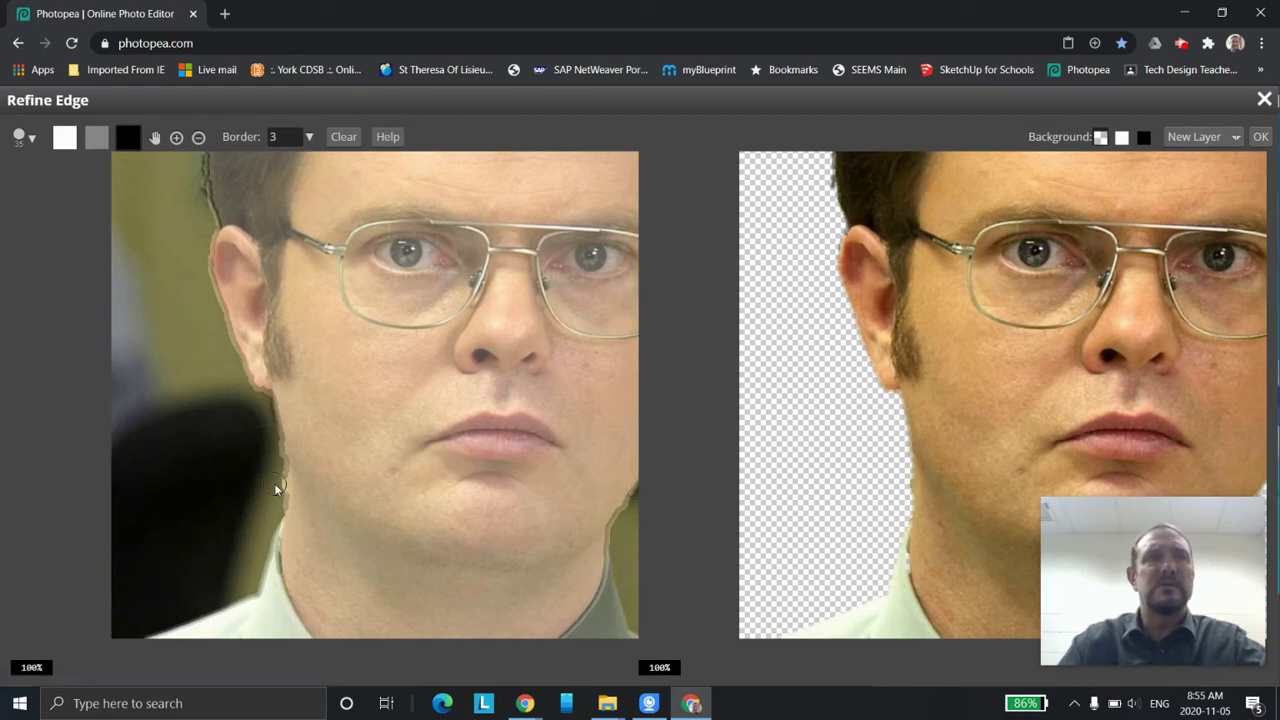
drag(274, 484, 272, 489)
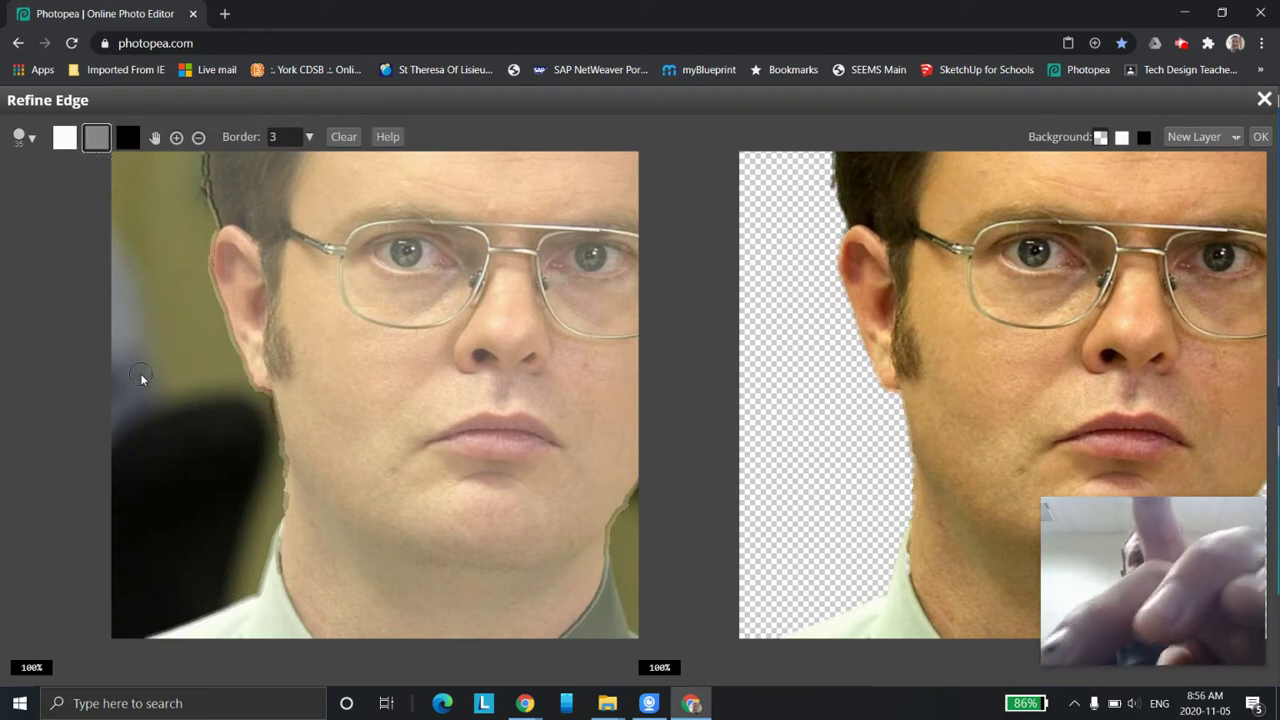
- Extend the refined edge band down the jaw with a size 25 brush
key(bracketleft)
key(bracketleft)
key(bracketleft)
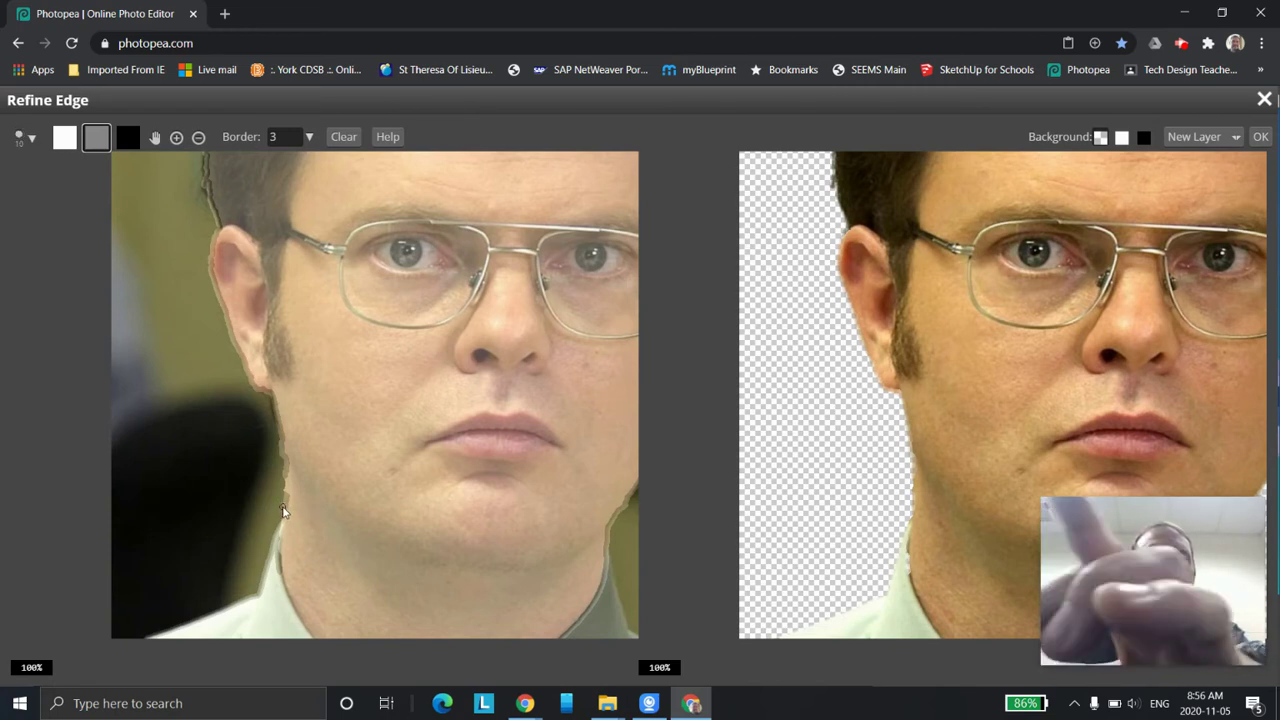
key(bracketright)
key(bracketright)
key(bracketright)
drag(283, 510, 265, 564)
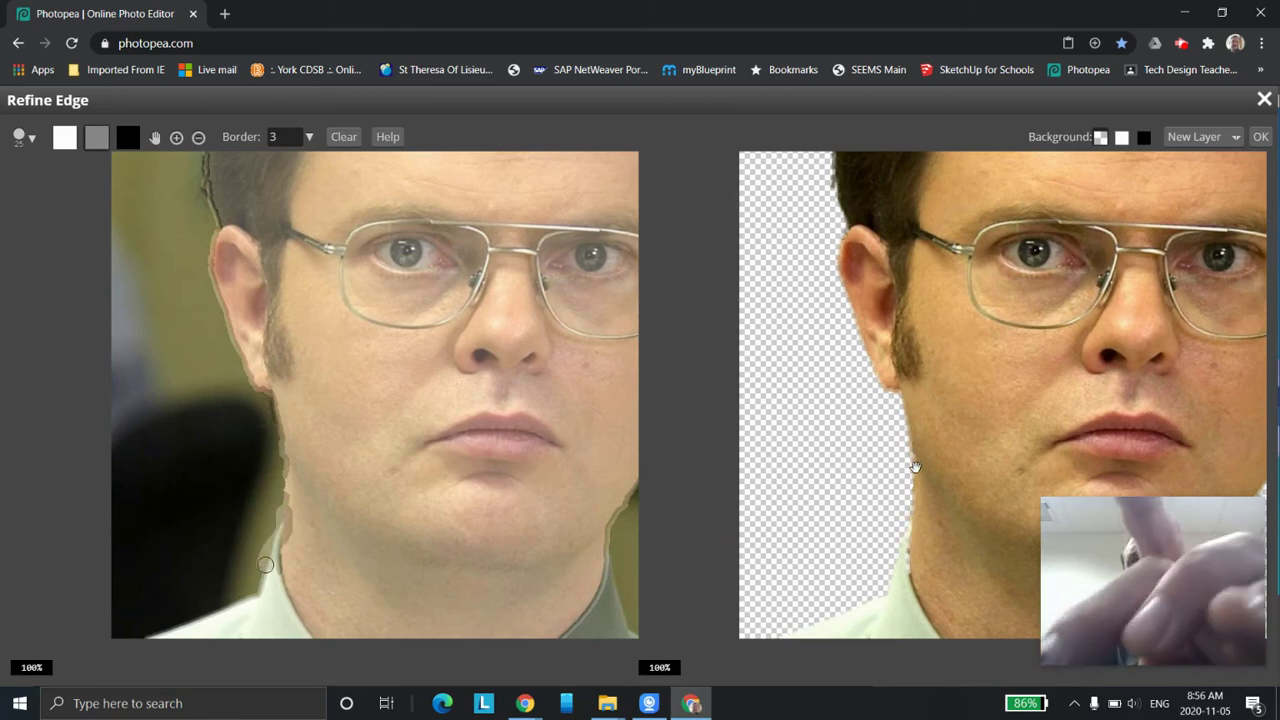
scroll(932, 468, down, 3)
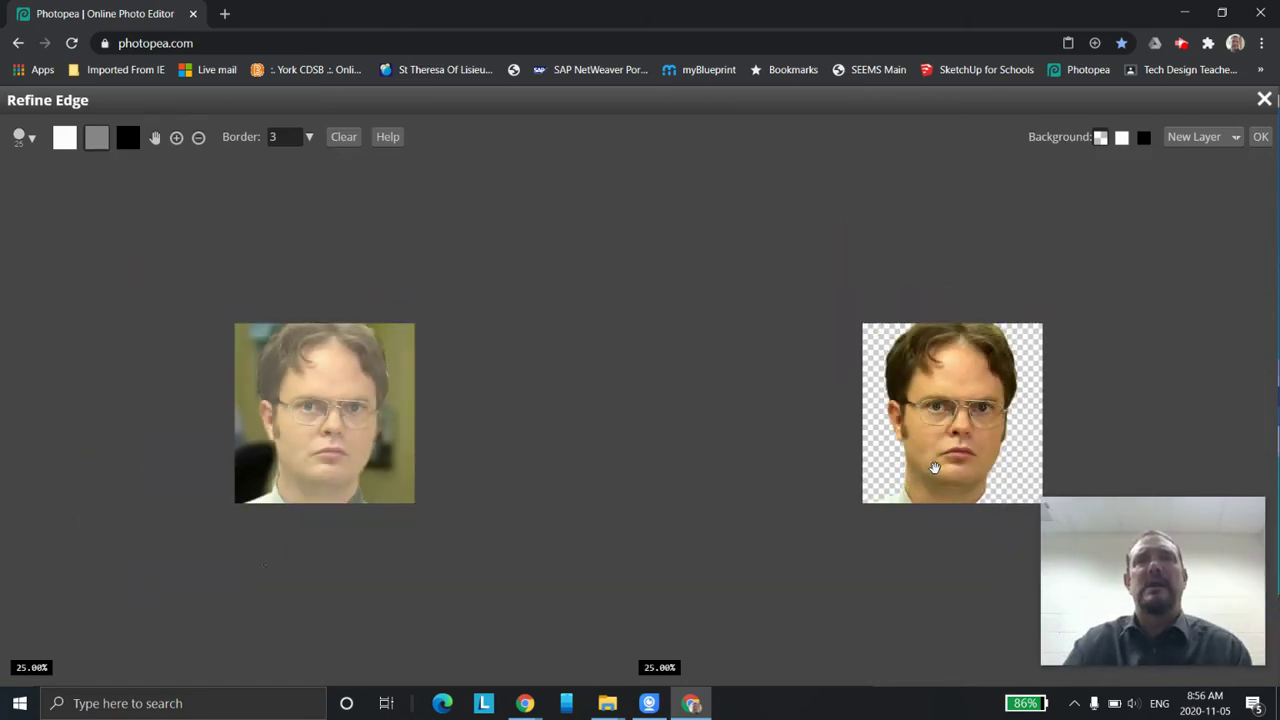
scroll(514, 549, up, 3)
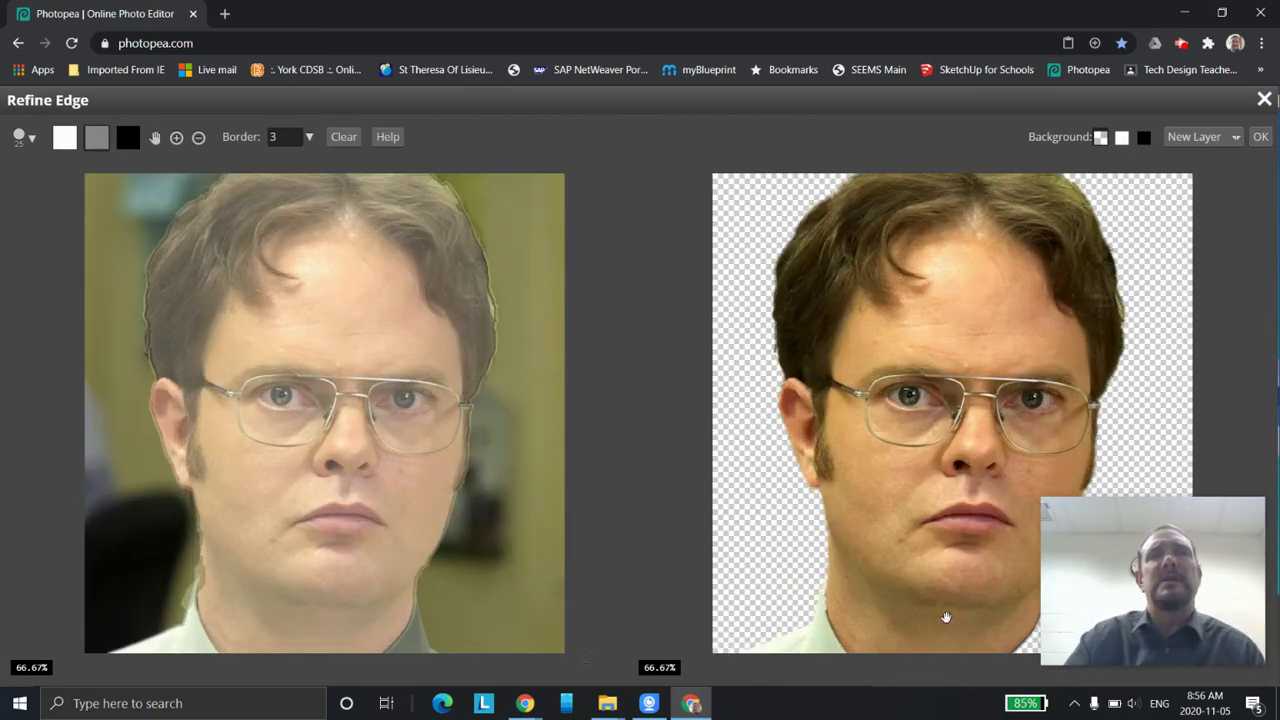
scroll(417, 443, down, 1)
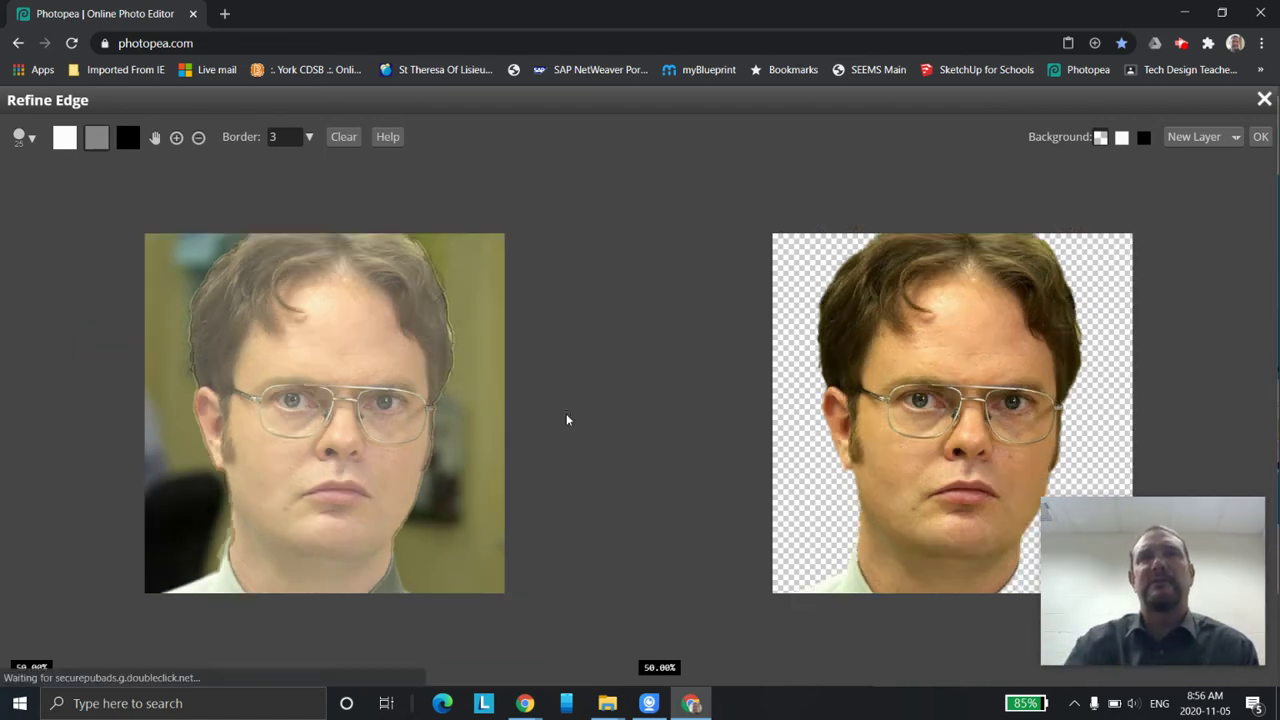
- Output the Refine Edge result as a Raster Mask and apply it
click(1205, 140)
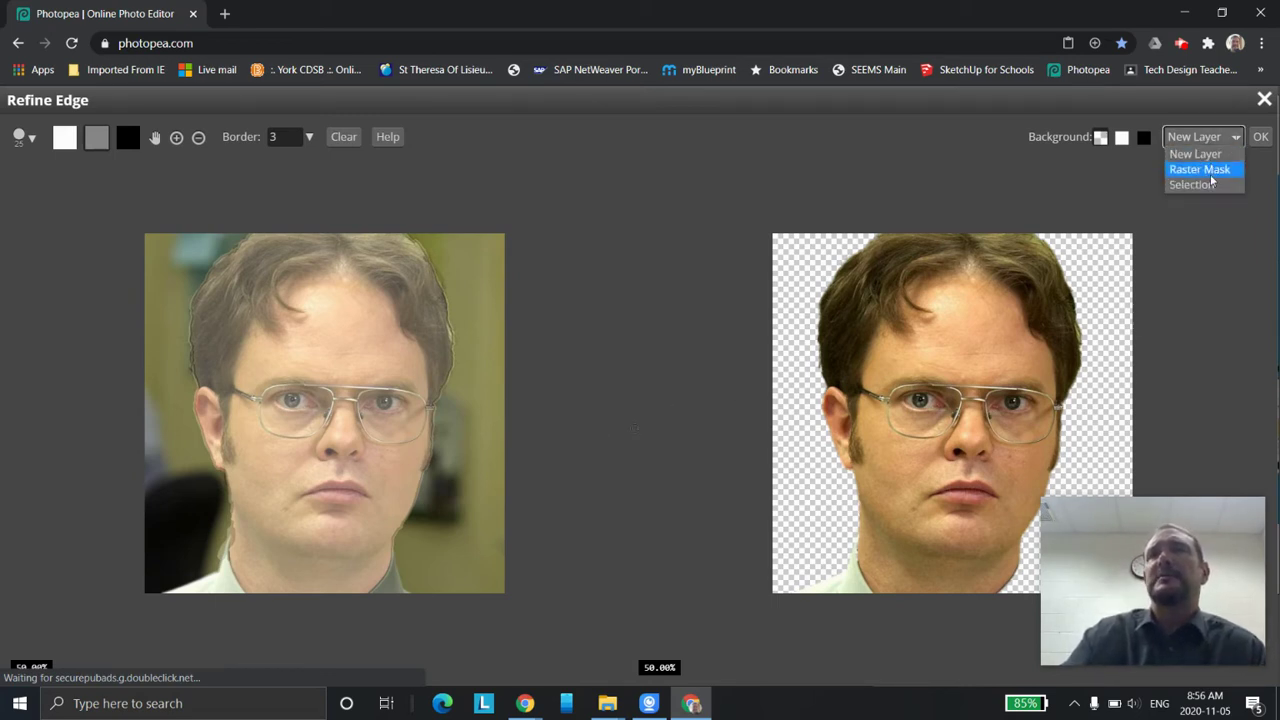
click(1211, 170)
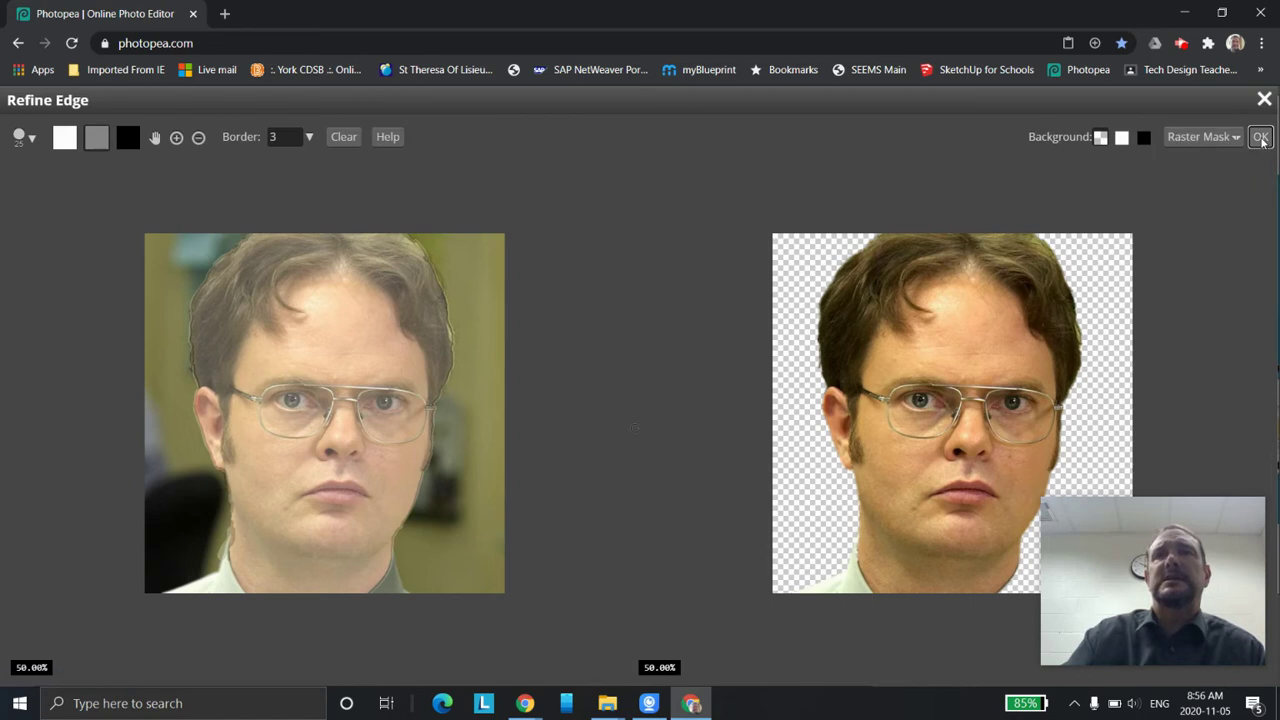
click(1260, 137)
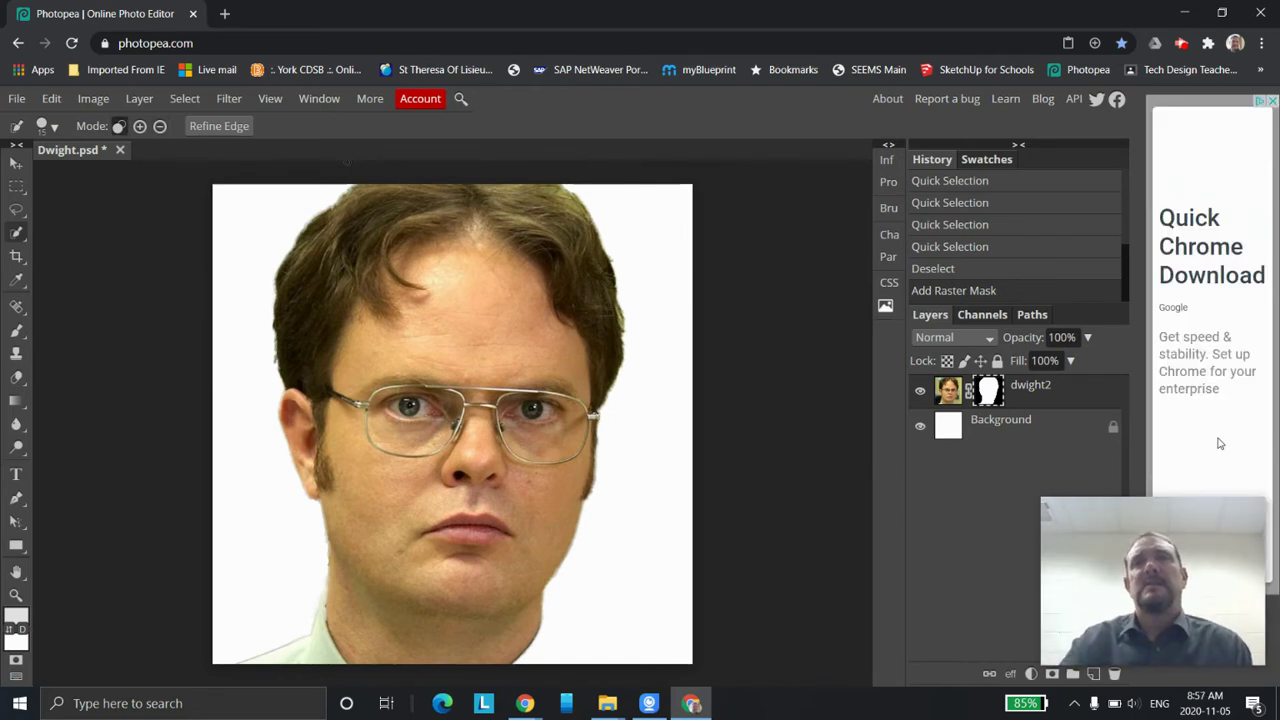
- Add a Threshold adjustment layer above the dwight2 image and set its level to 99
click(947, 390)
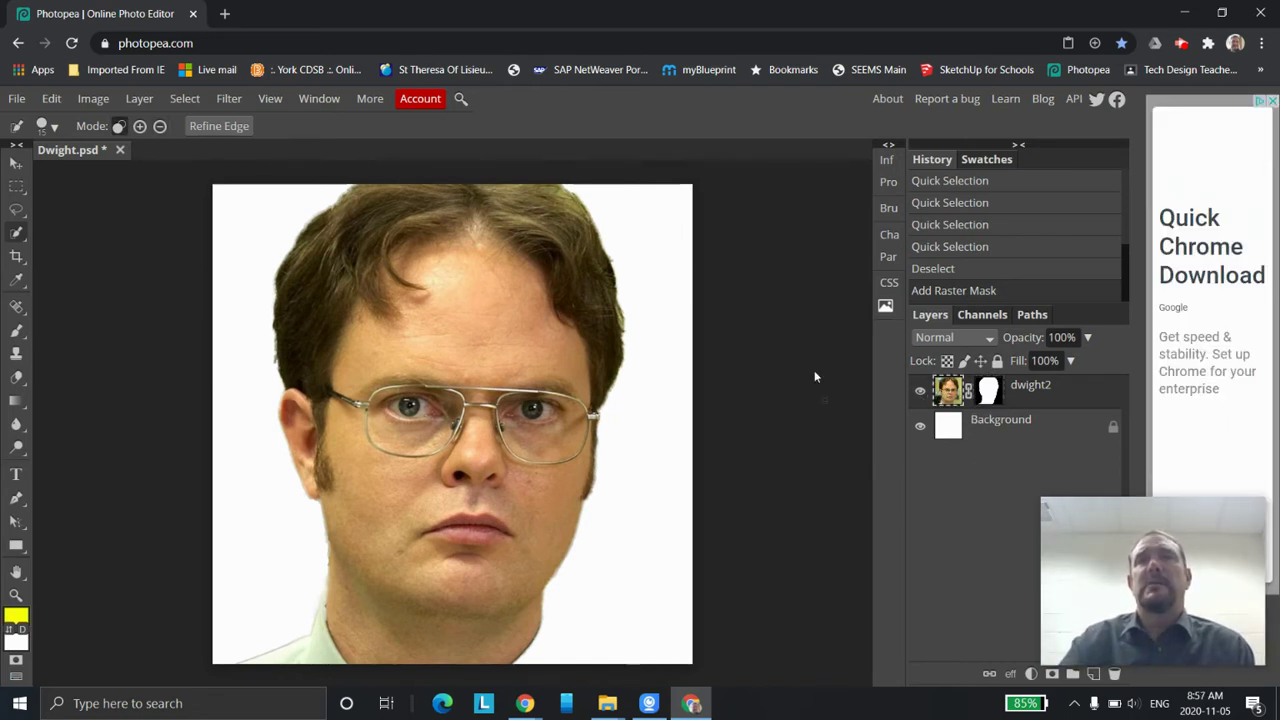
click(1031, 675)
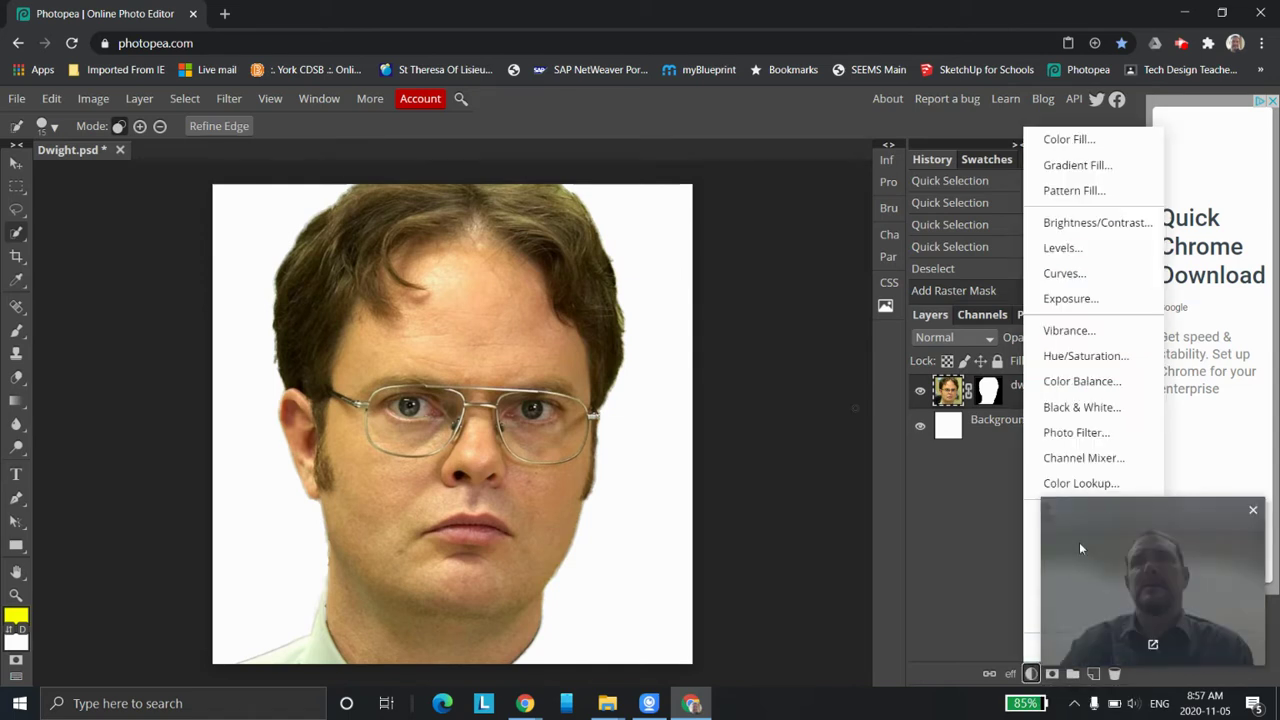
drag(1205, 515, 921, 518)
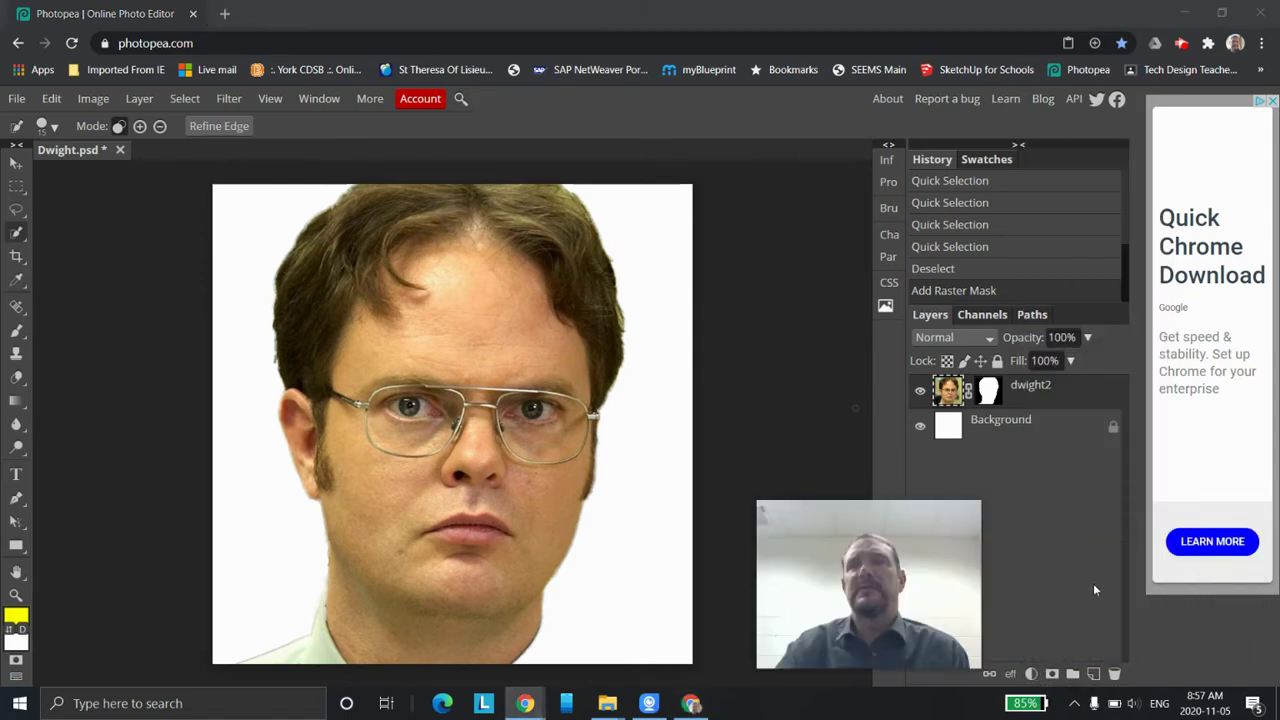
click(1031, 675)
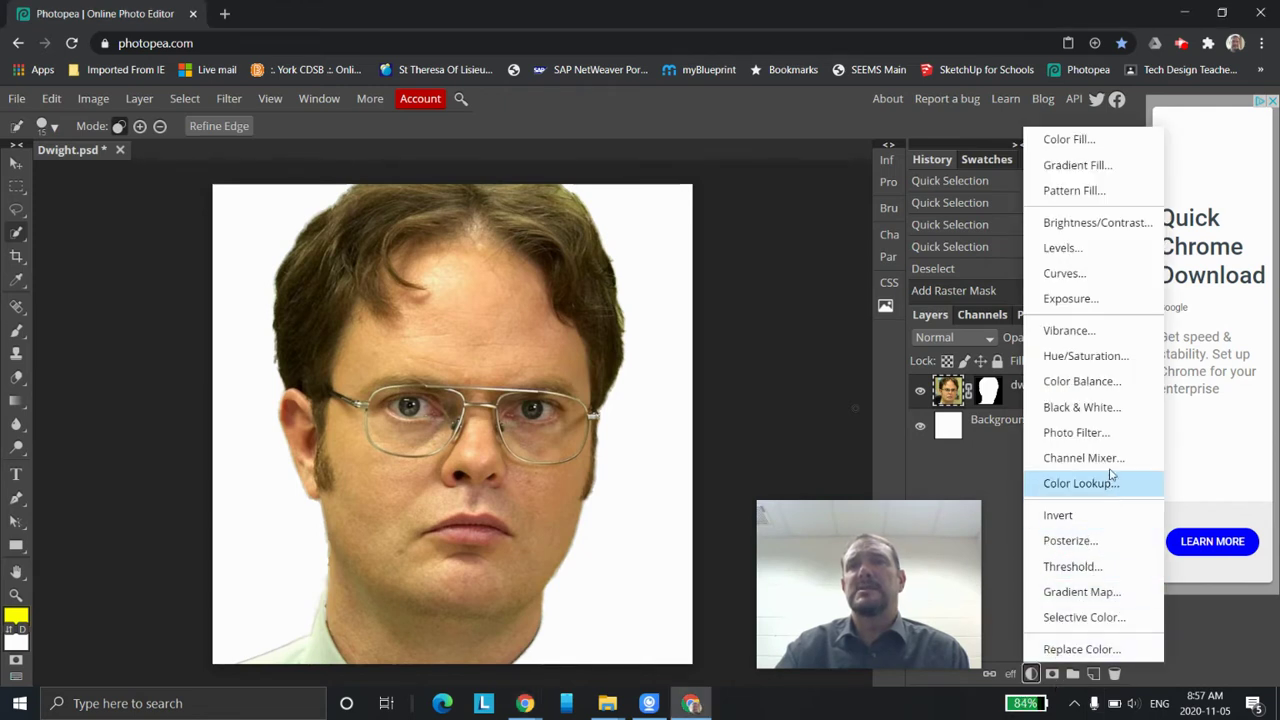
click(1074, 567)
drag(924, 514, 1207, 513)
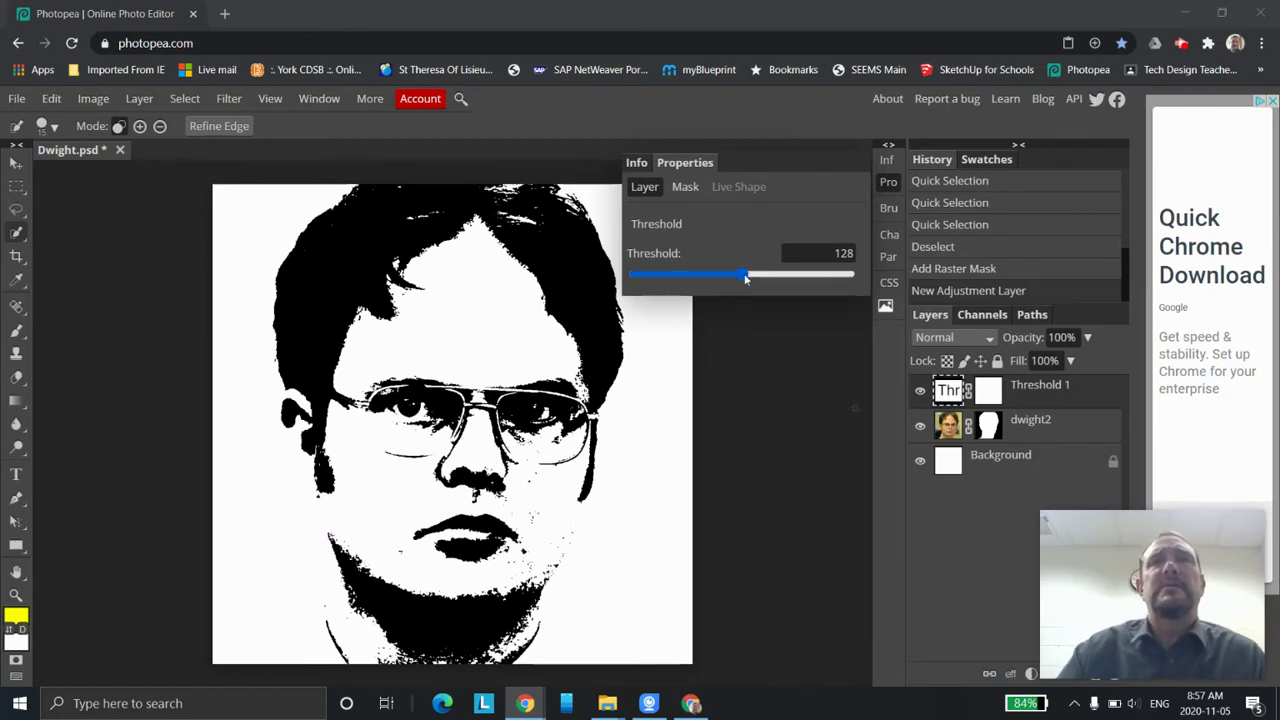
drag(745, 279, 718, 279)
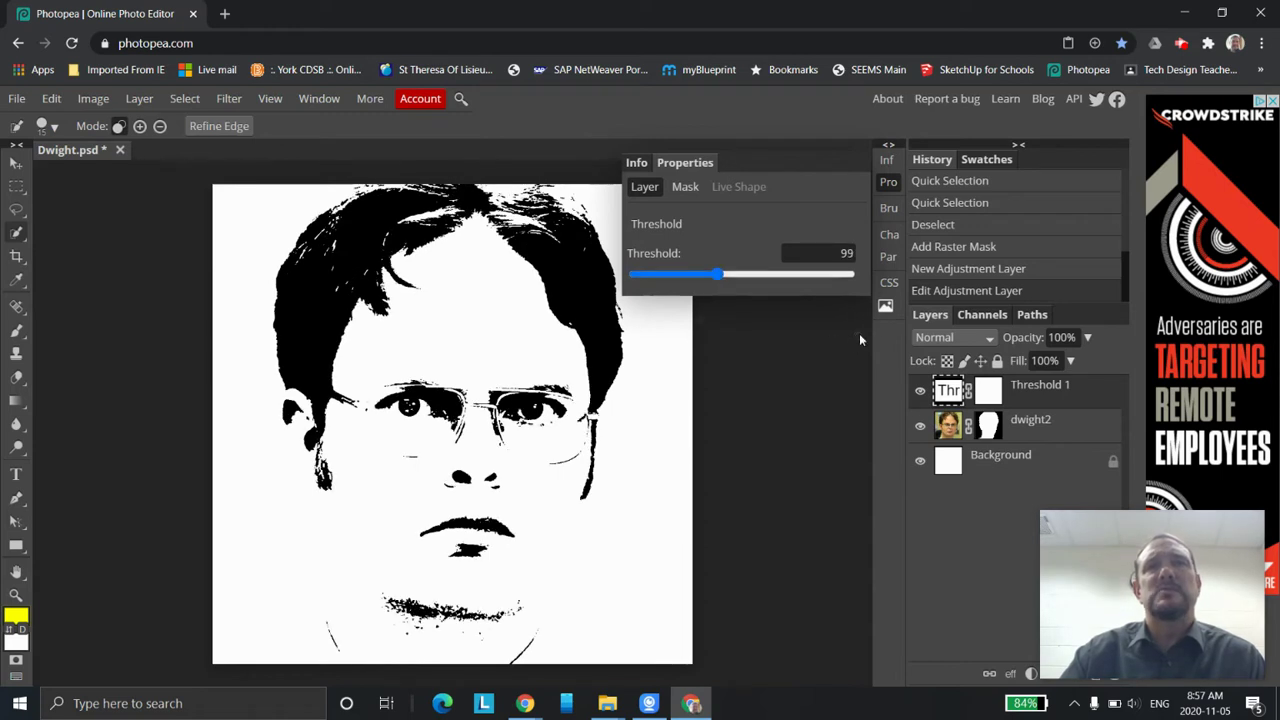
click(886, 186)
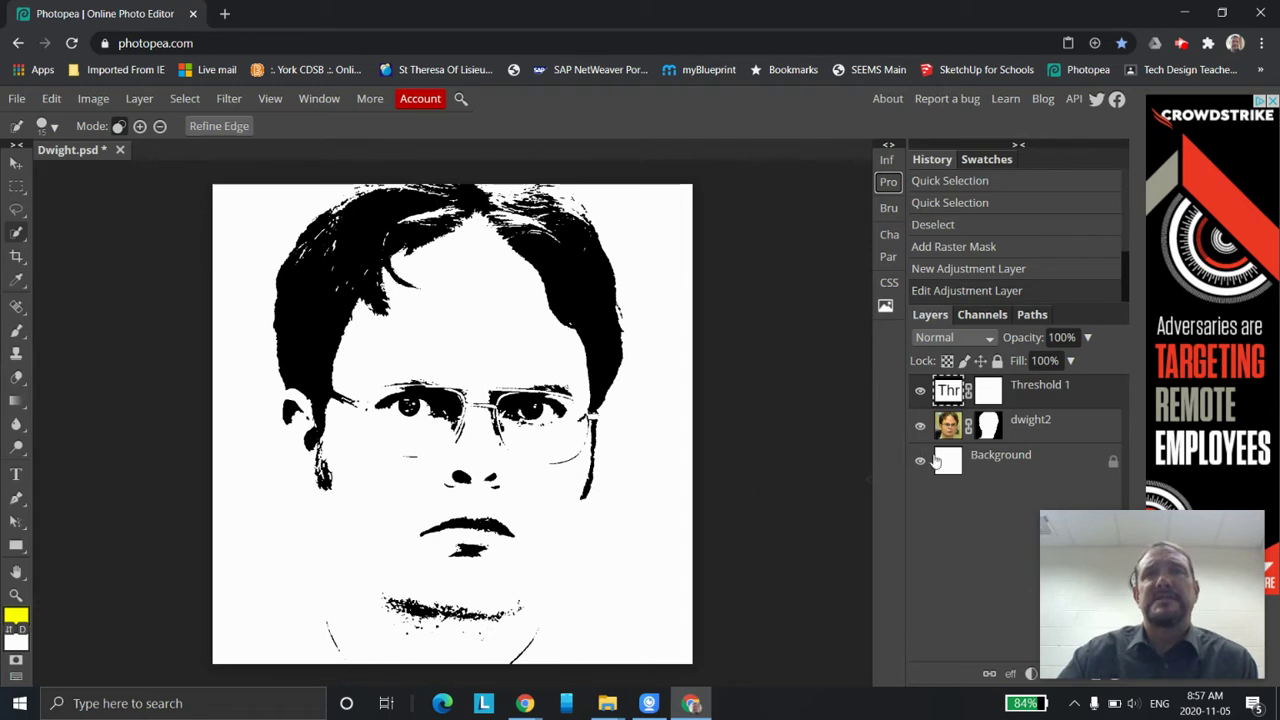
- On the dwight2 mask, try black then white foreground colours, undoing stray selections
click(989, 427)
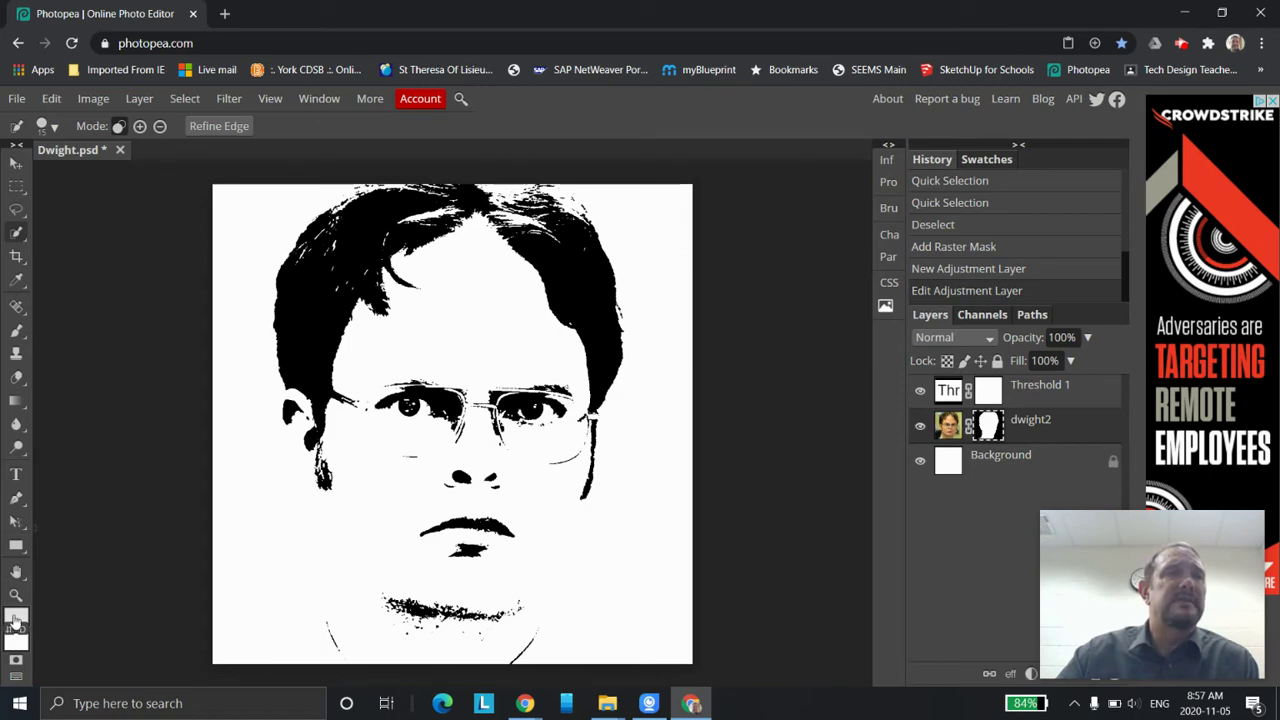
click(15, 619)
click(482, 428)
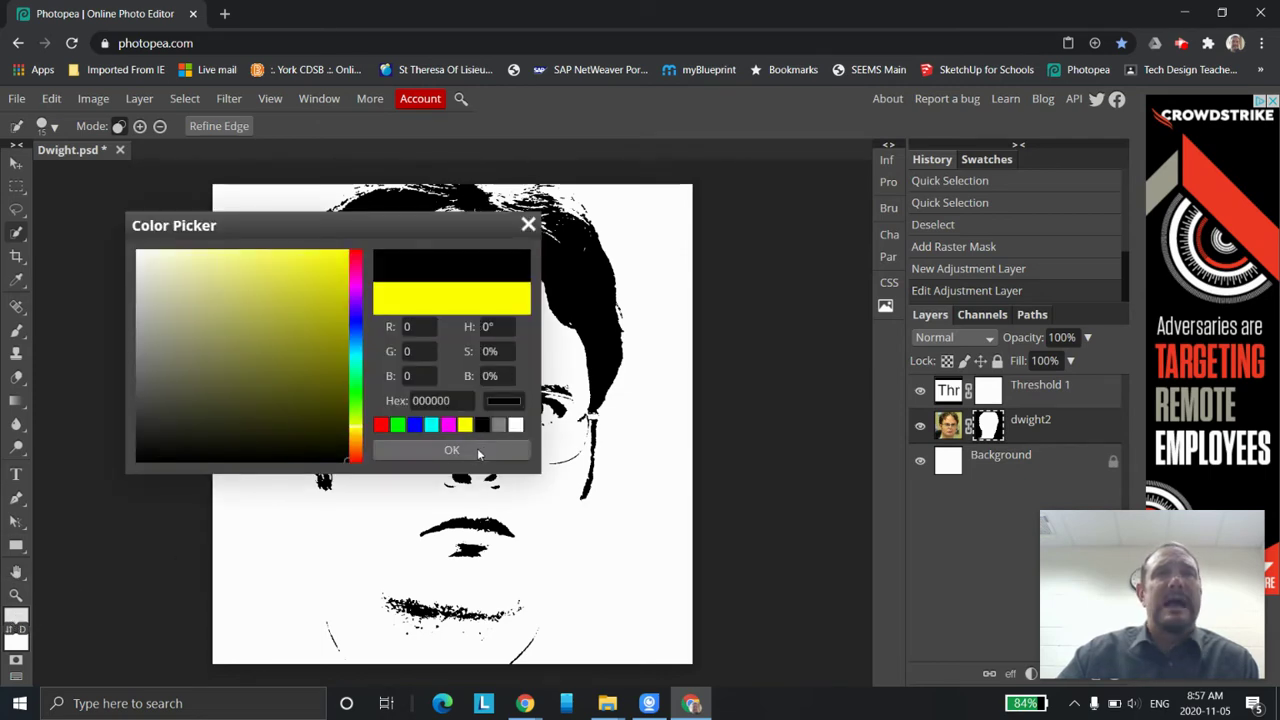
click(477, 448)
click(590, 492)
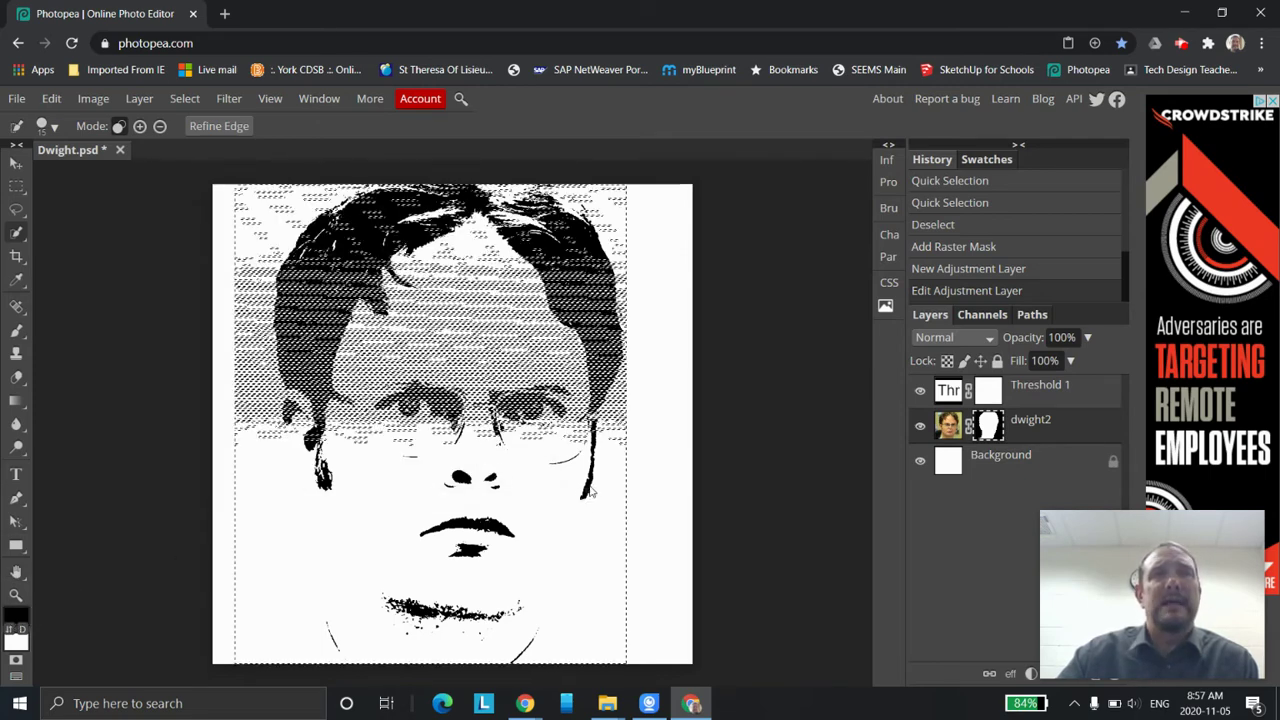
key(ctrl+z)
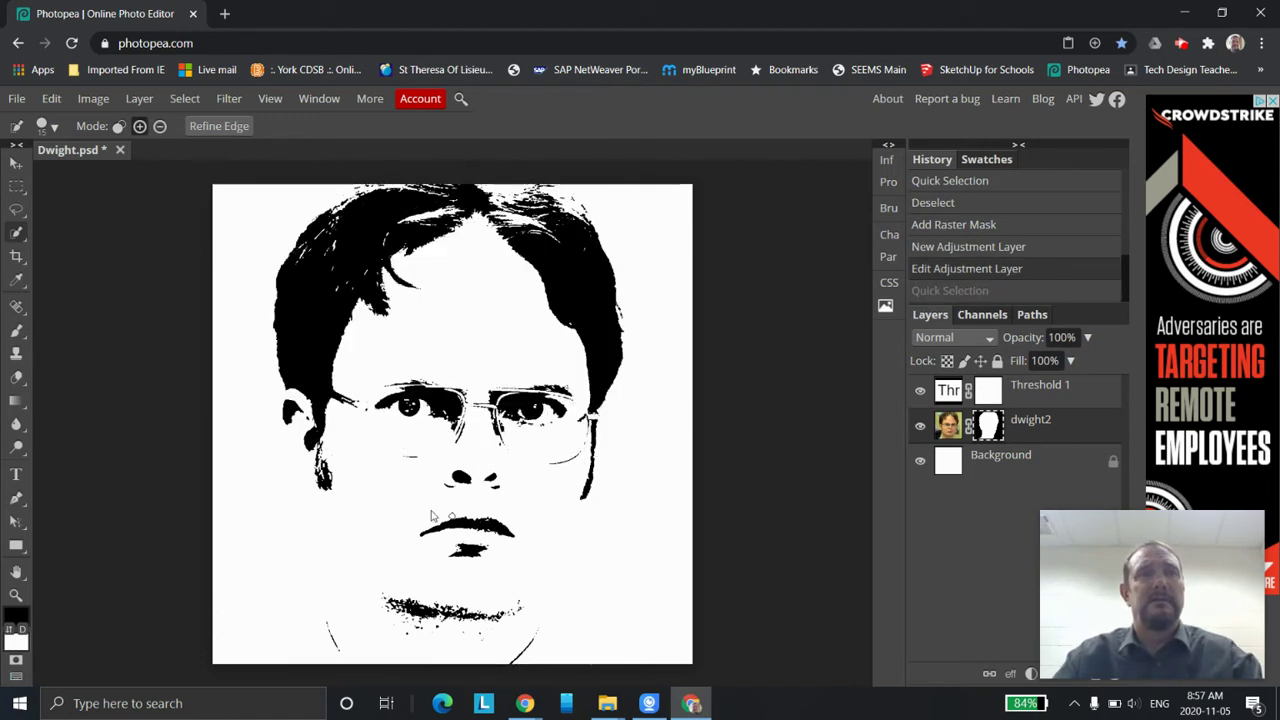
click(16, 612)
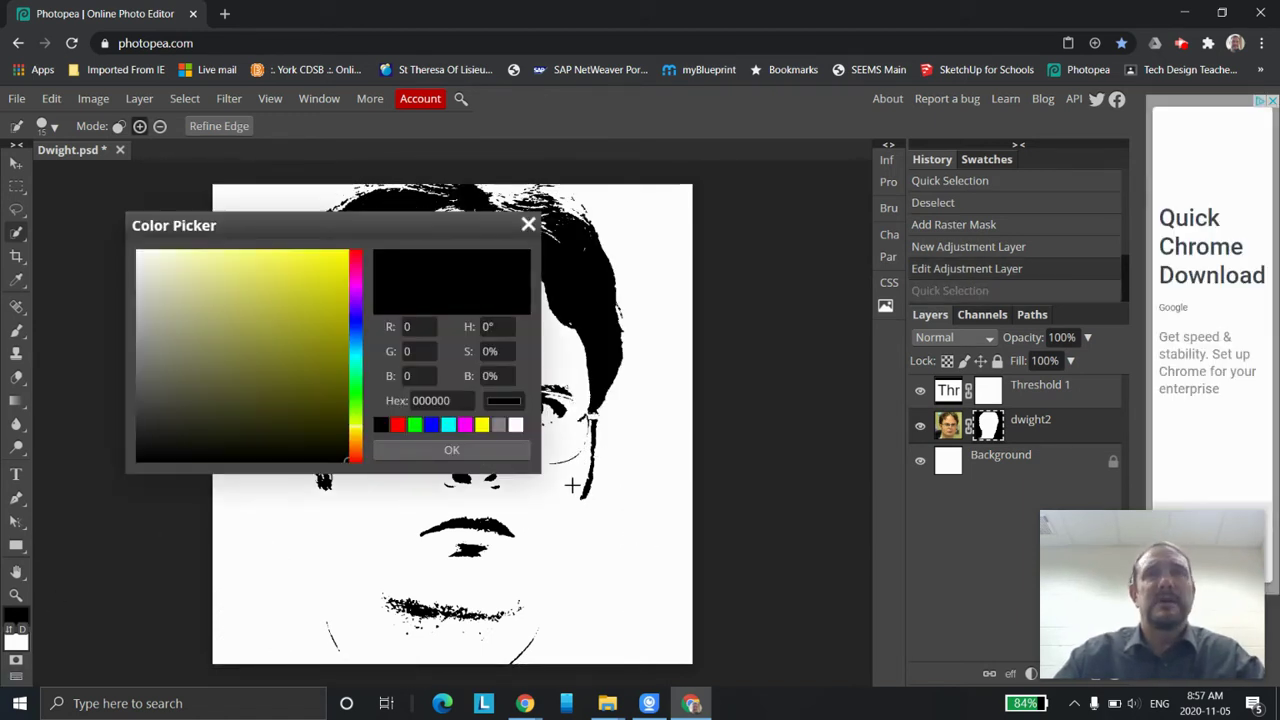
click(512, 427)
click(505, 451)
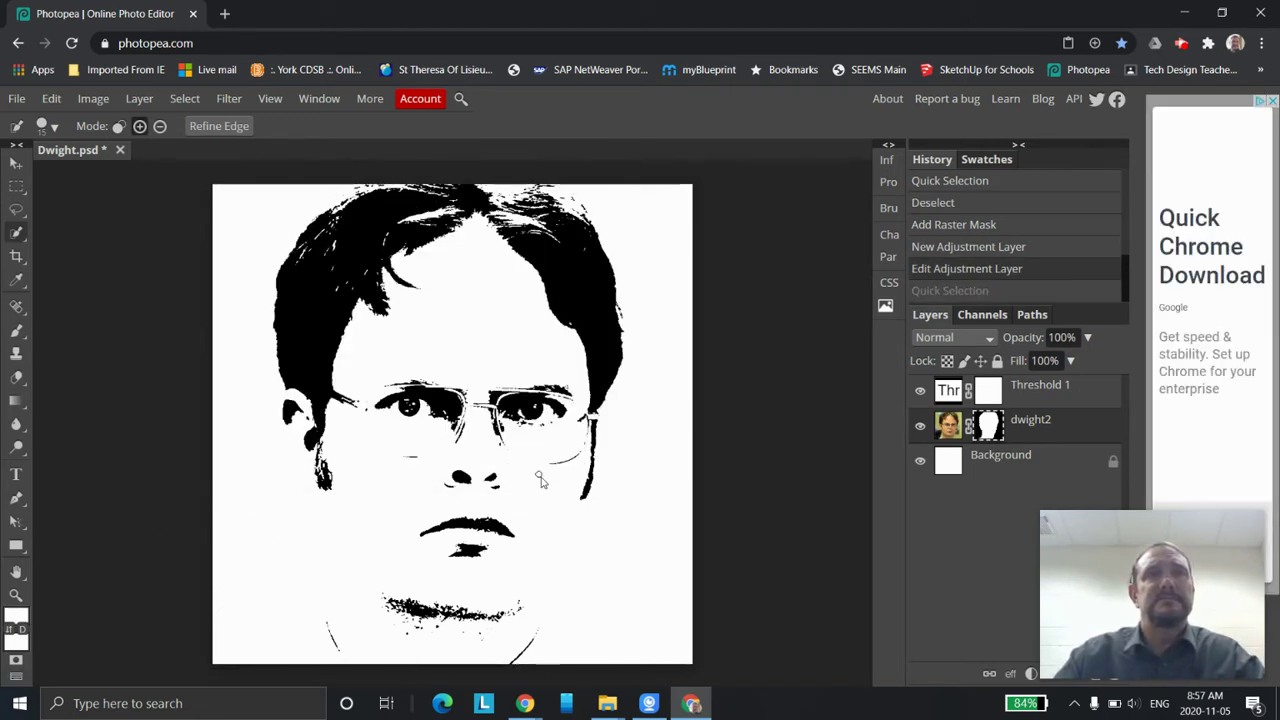
drag(584, 492, 536, 492)
key(ctrl+z)
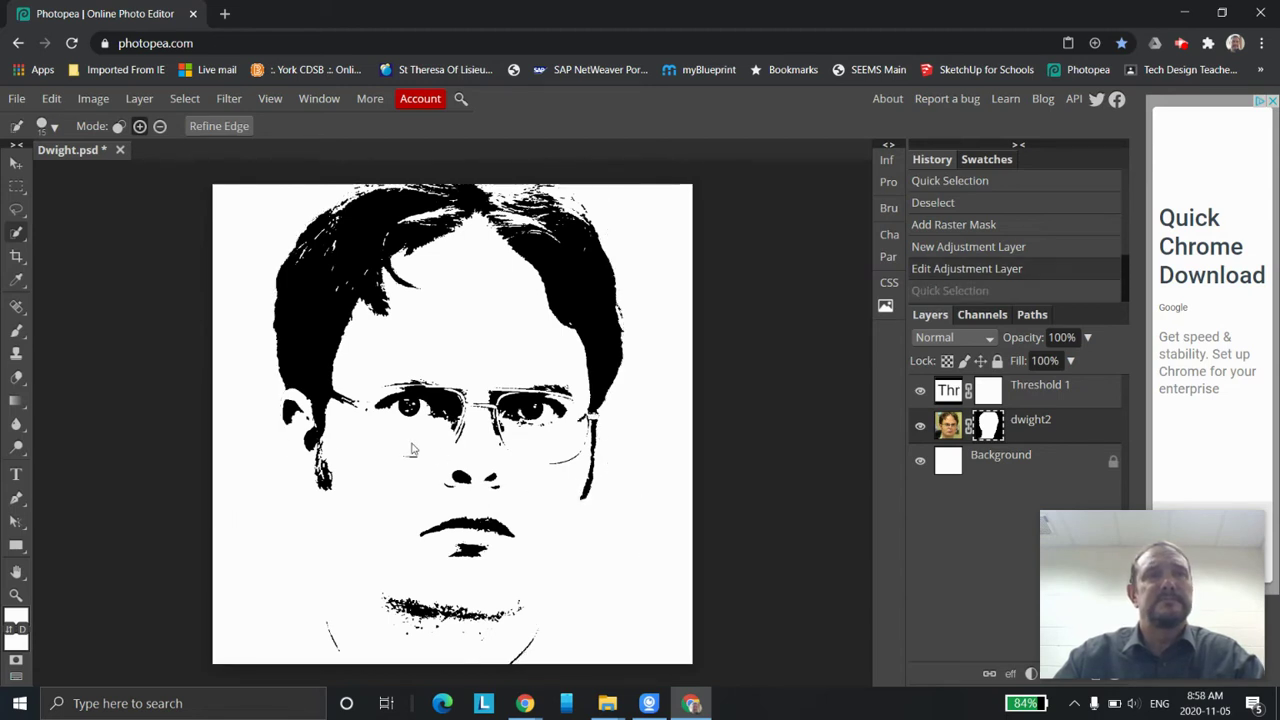
- Set the foreground back to black on the dwight2 mask and choose the Brush tool
click(22, 617)
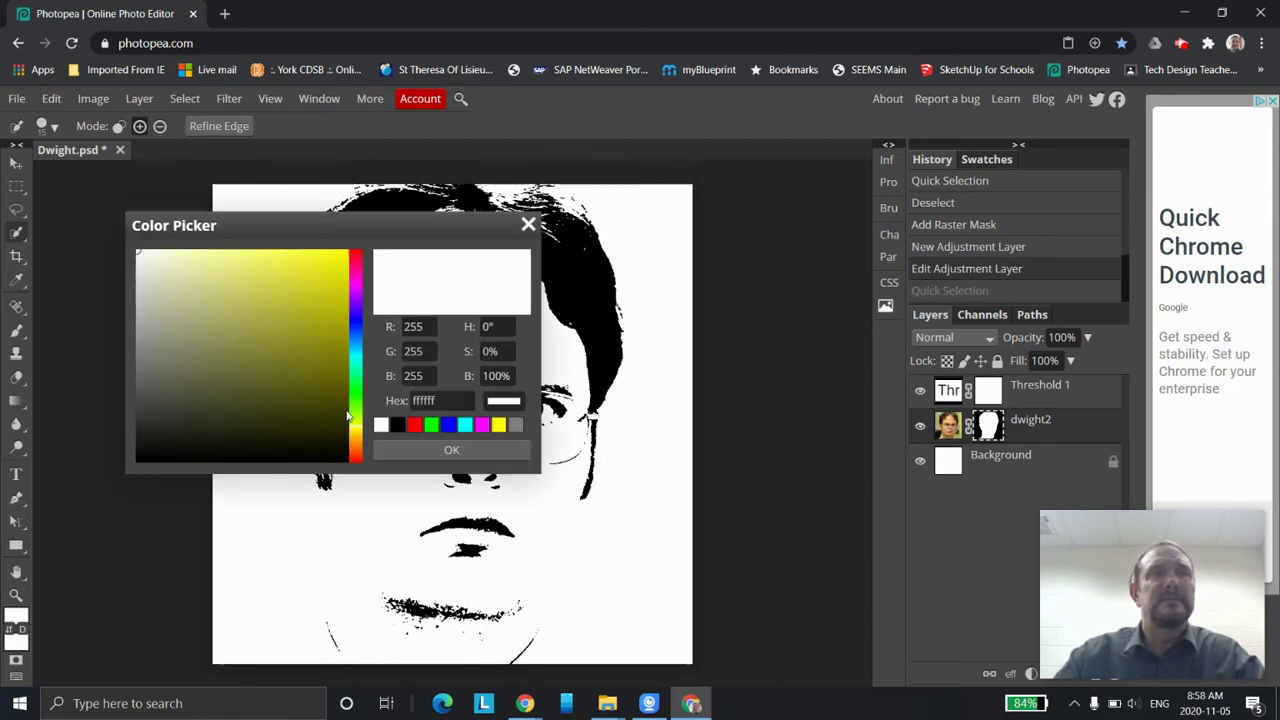
click(397, 424)
click(422, 448)
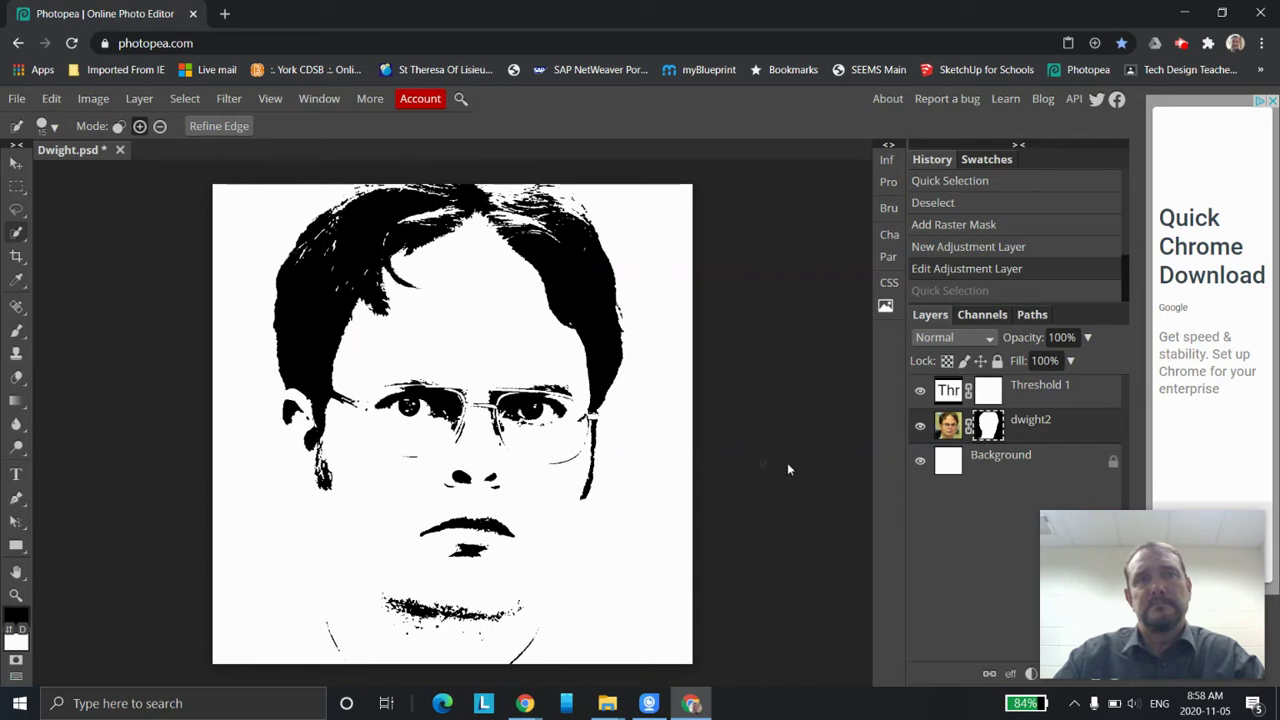
click(990, 425)
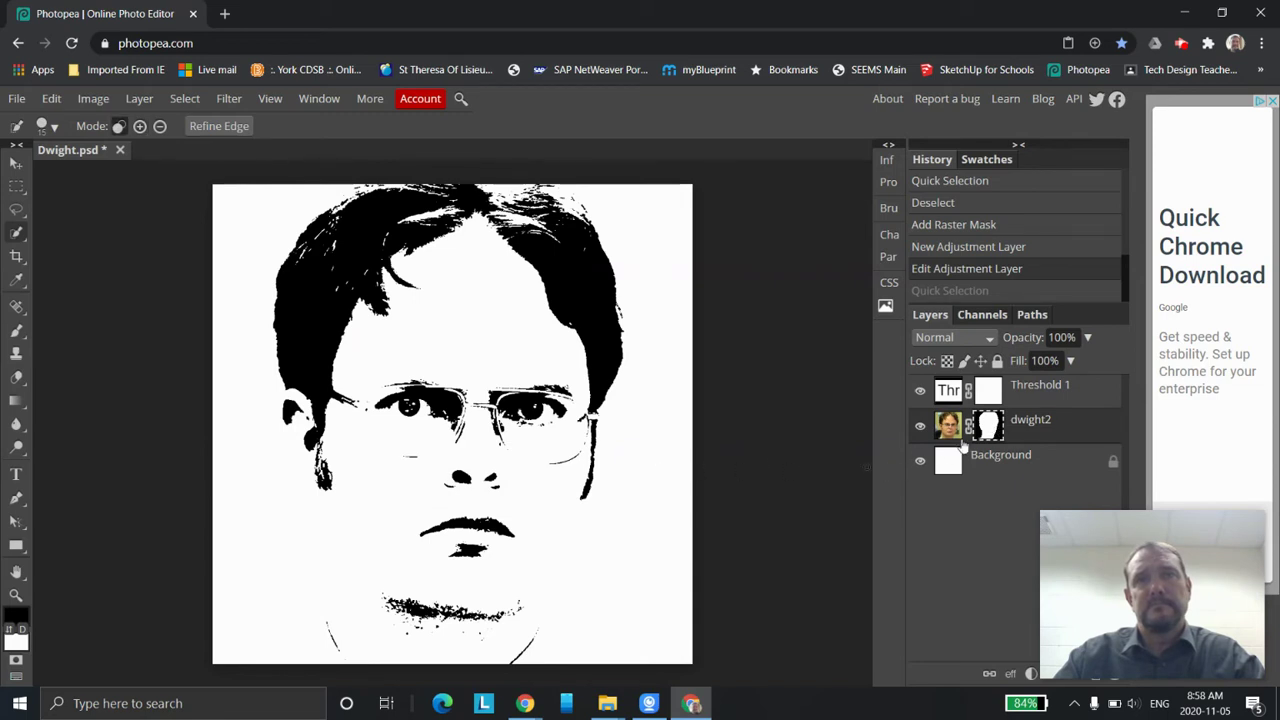
click(589, 497)
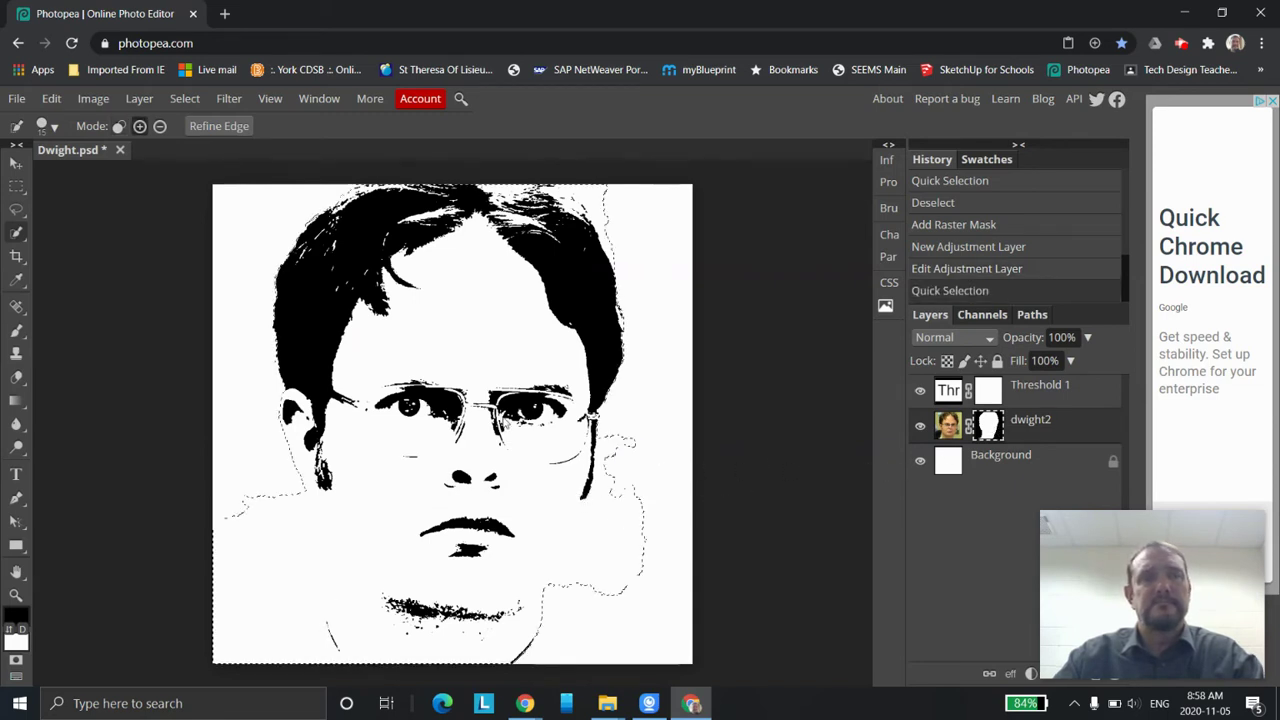
key(ctrl+z)
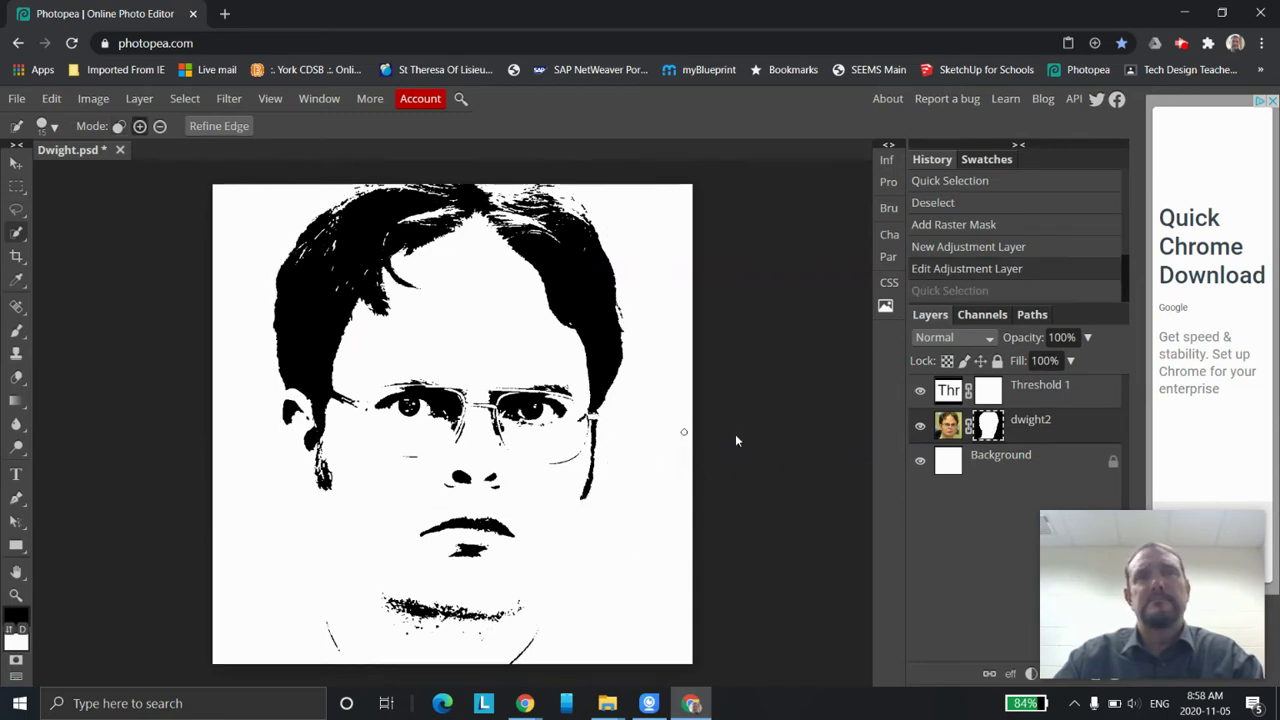
click(17, 332)
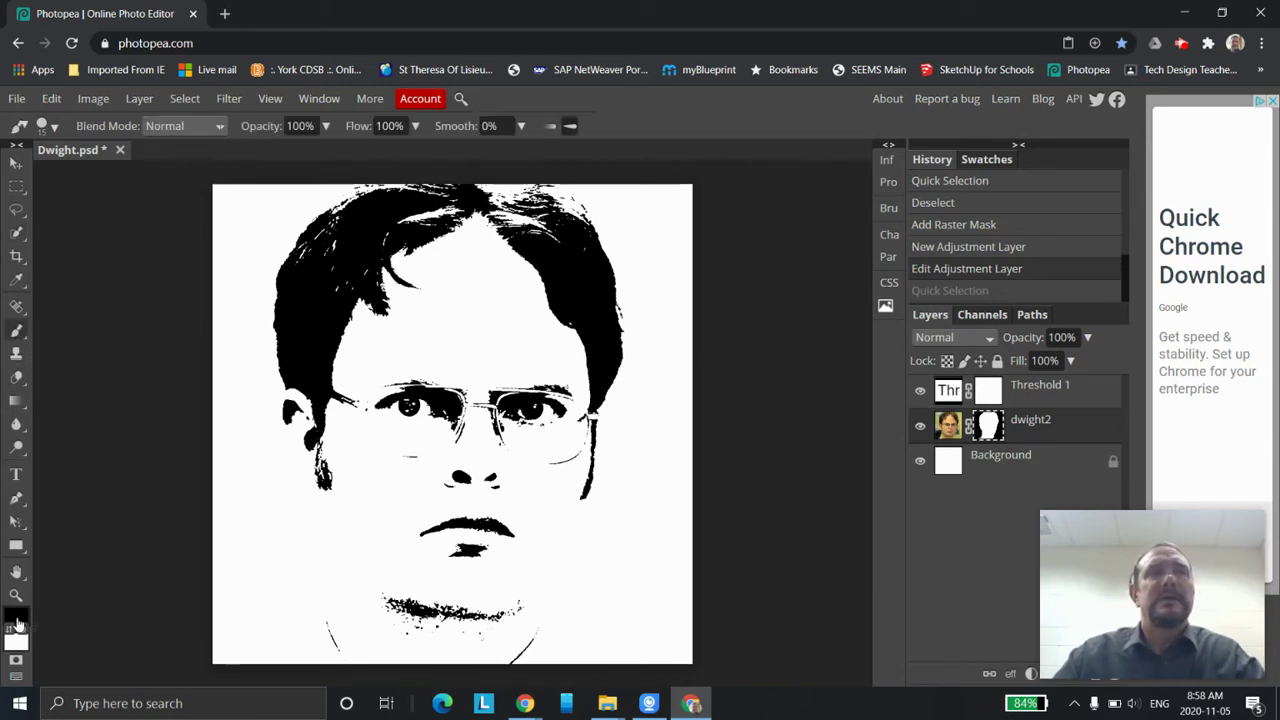
- Paint out the black specks by the glasses, under the nose and near the chin
click(16, 618)
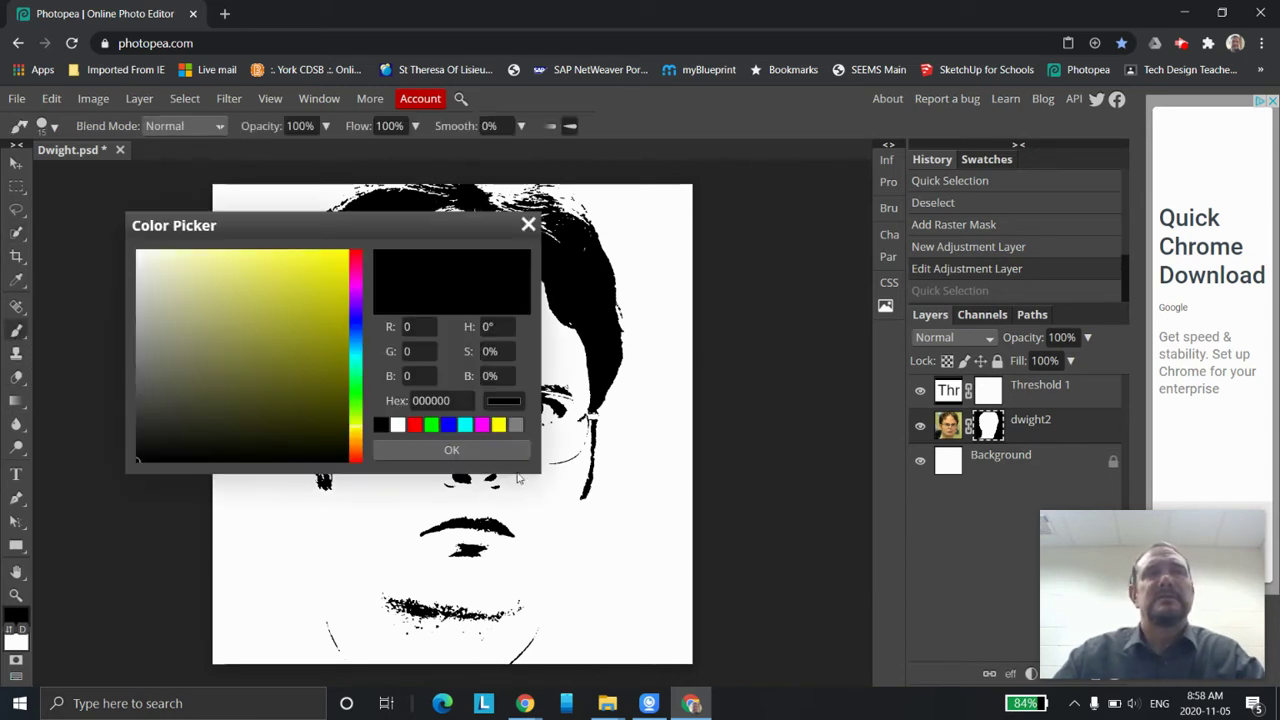
click(451, 450)
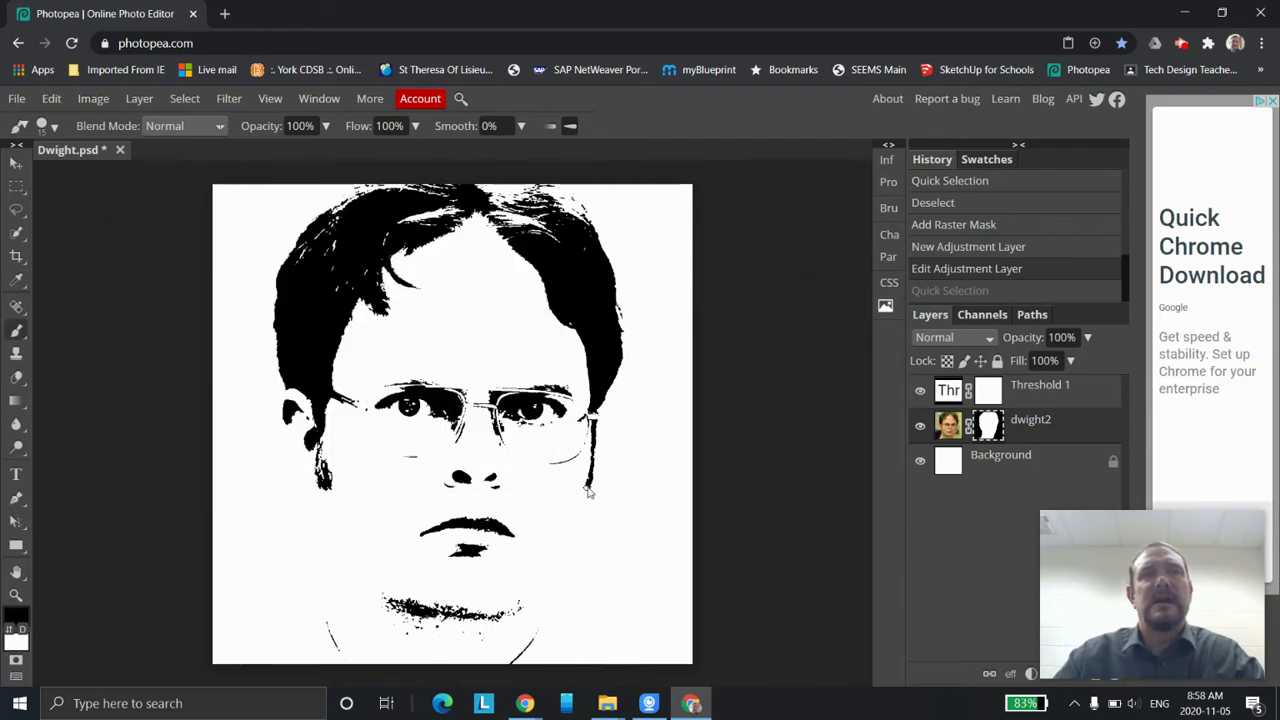
click(595, 466)
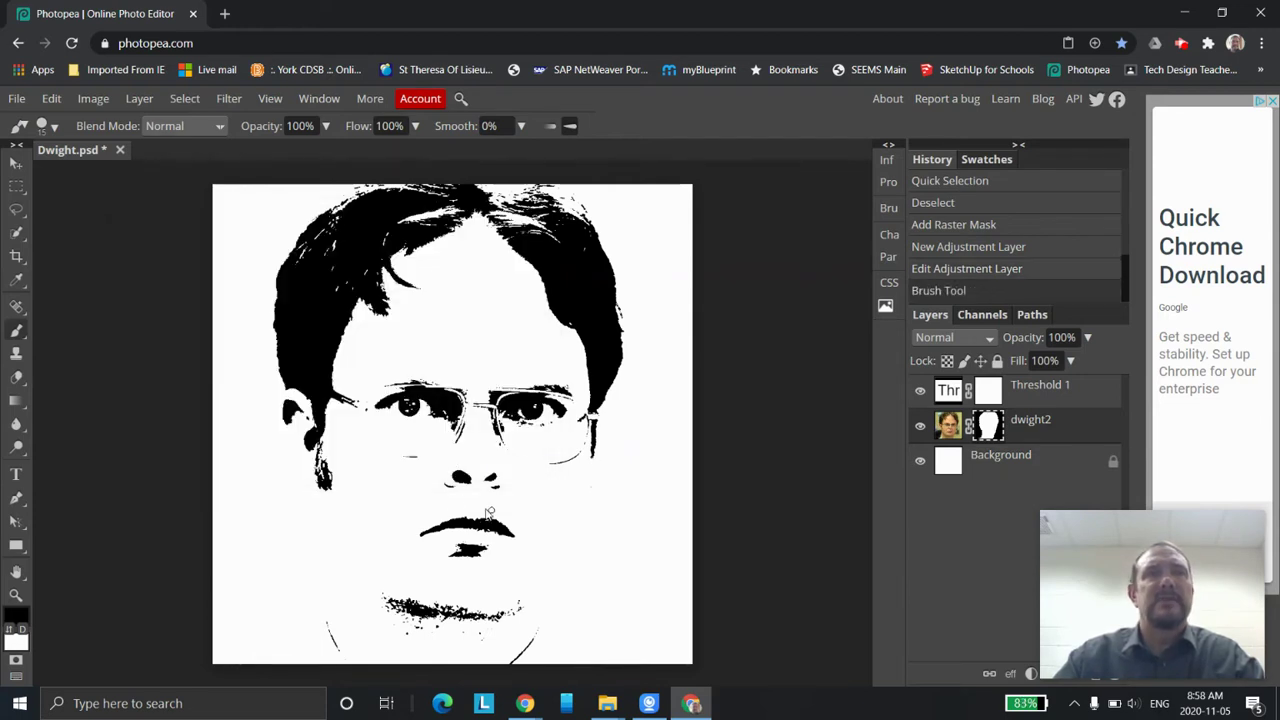
click(416, 464)
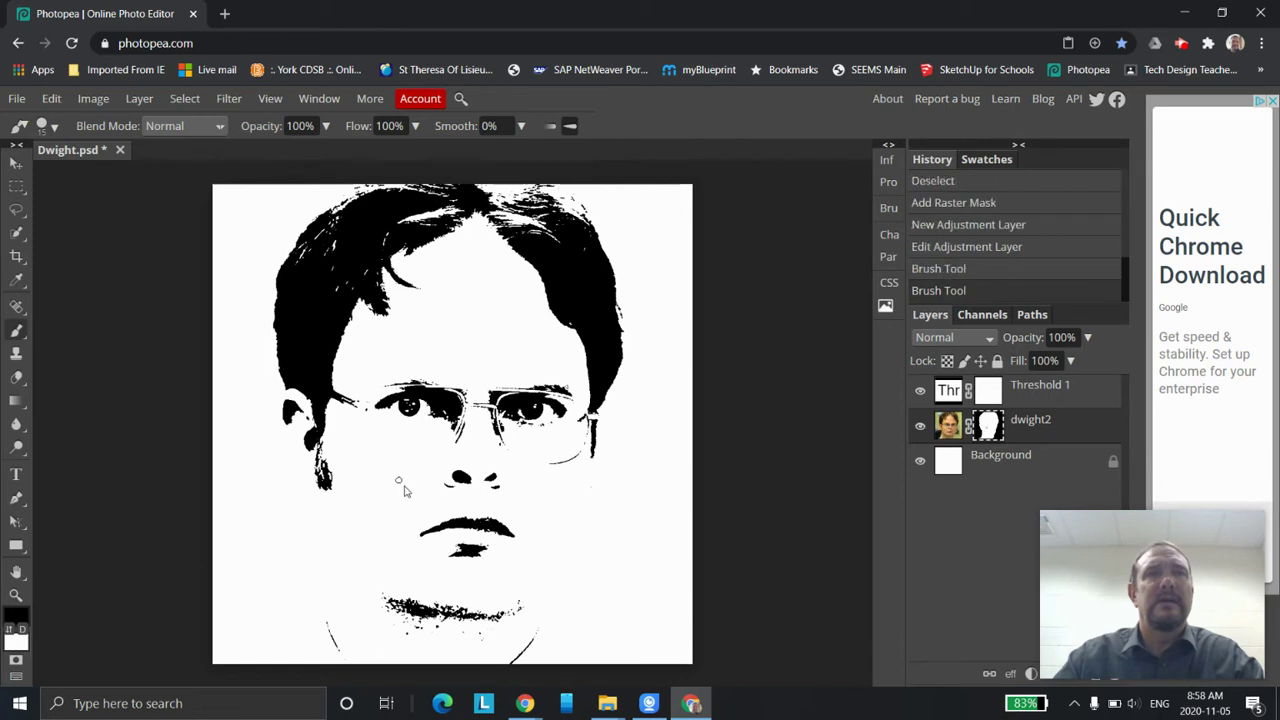
click(455, 638)
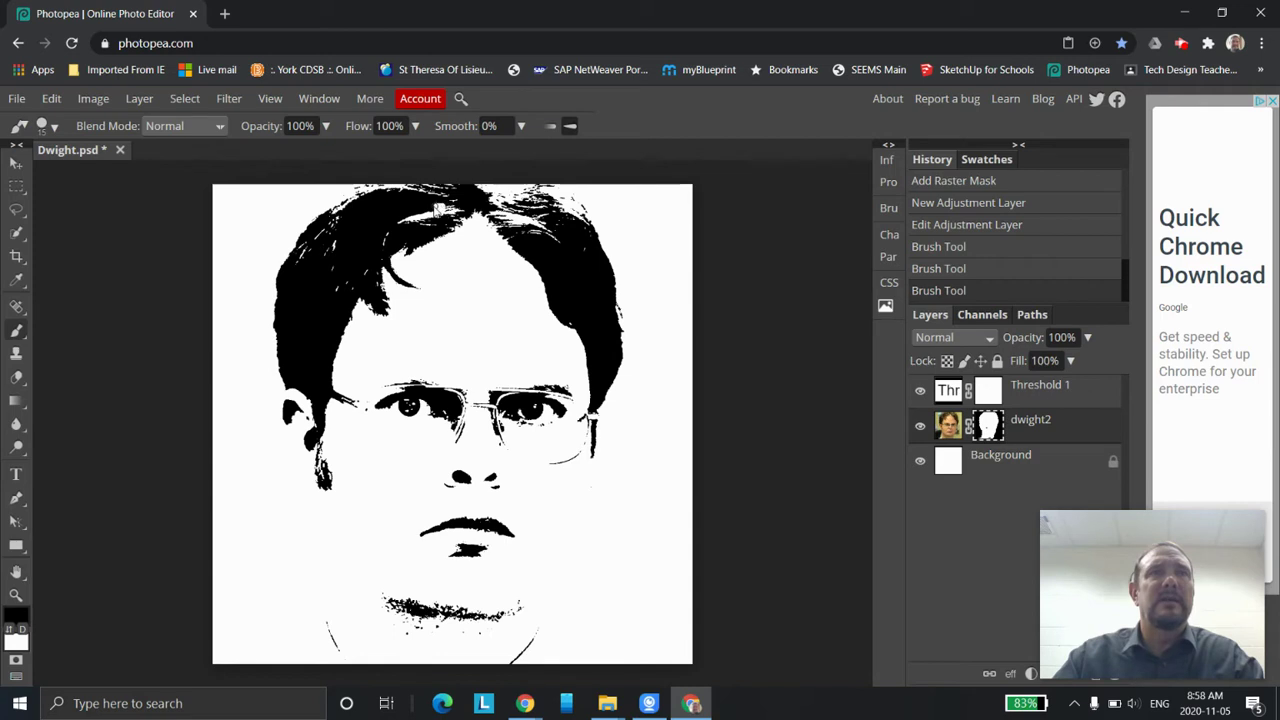
- Paint white highlight streaks across the hair and down the right side
mouse_move(437, 208)
mouse_down()
mouse_move(386, 213)
mouse_move(346, 273)
mouse_up()
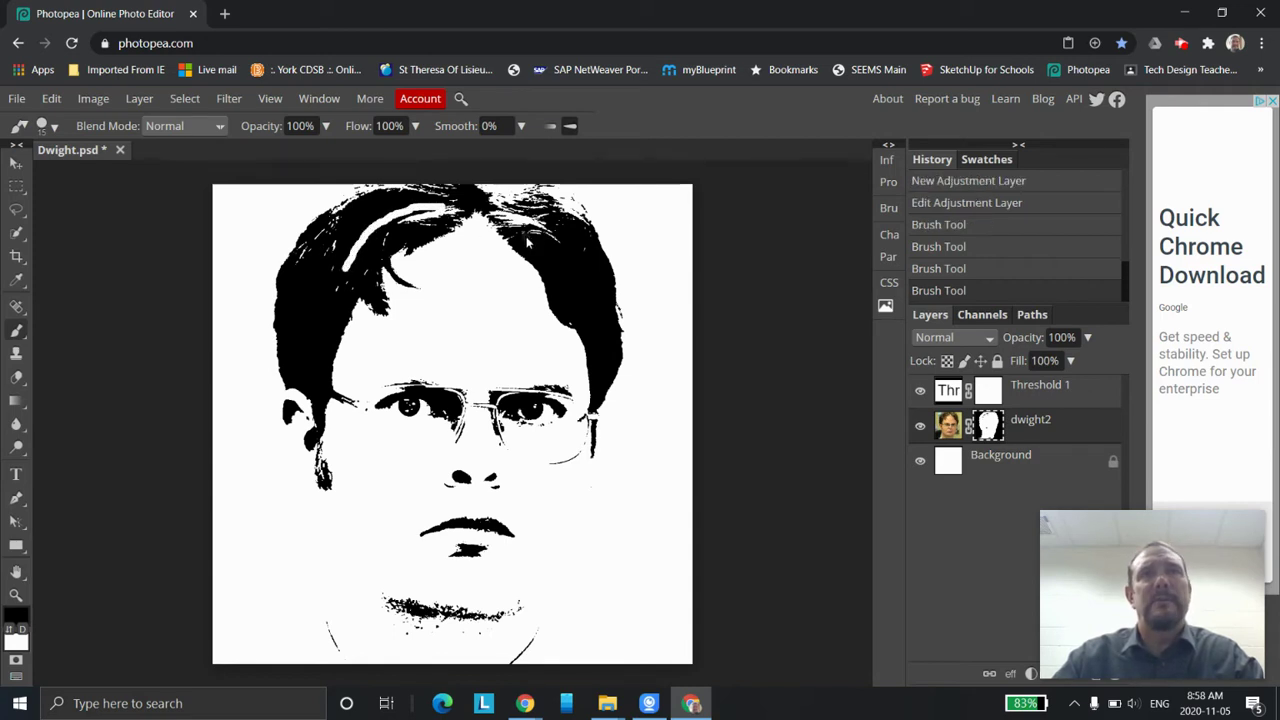
drag(568, 290, 578, 314)
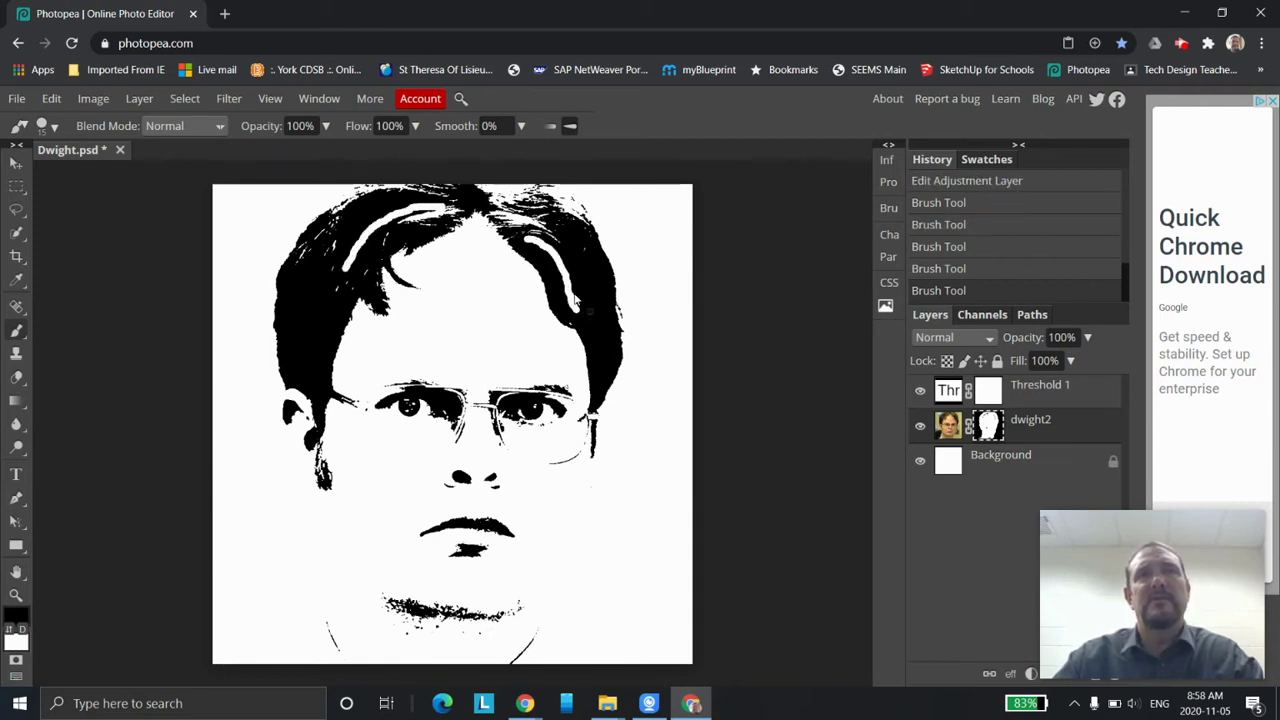
drag(528, 214, 555, 233)
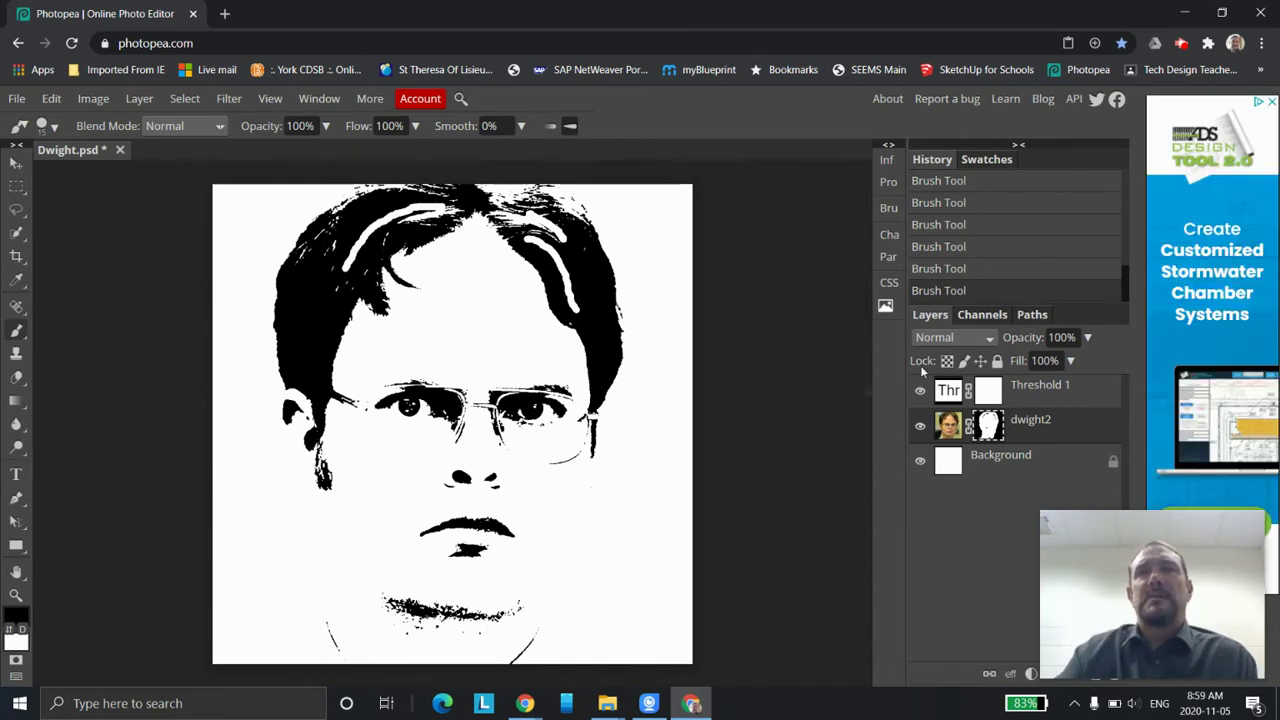
- Make Threshold 1 a clipping mask on dwight2, then reselect the dwight2 layer mask
right_click(950, 393)
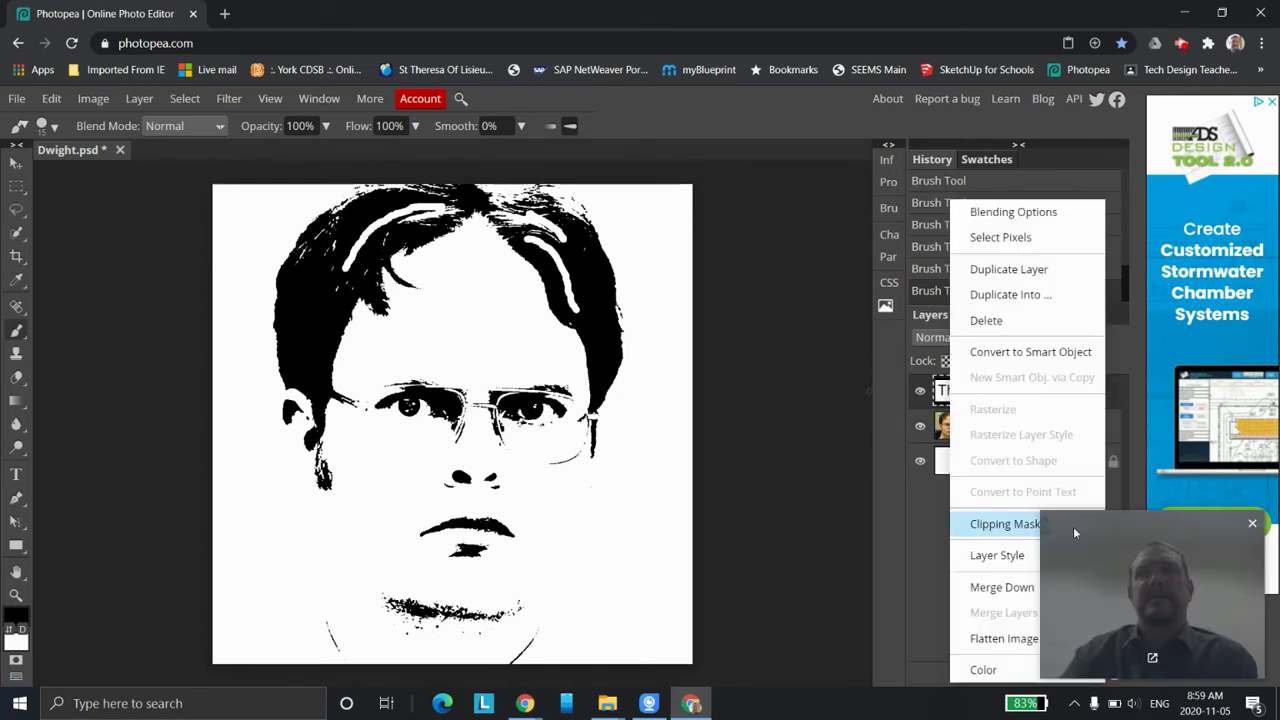
click(994, 530)
right_click(950, 392)
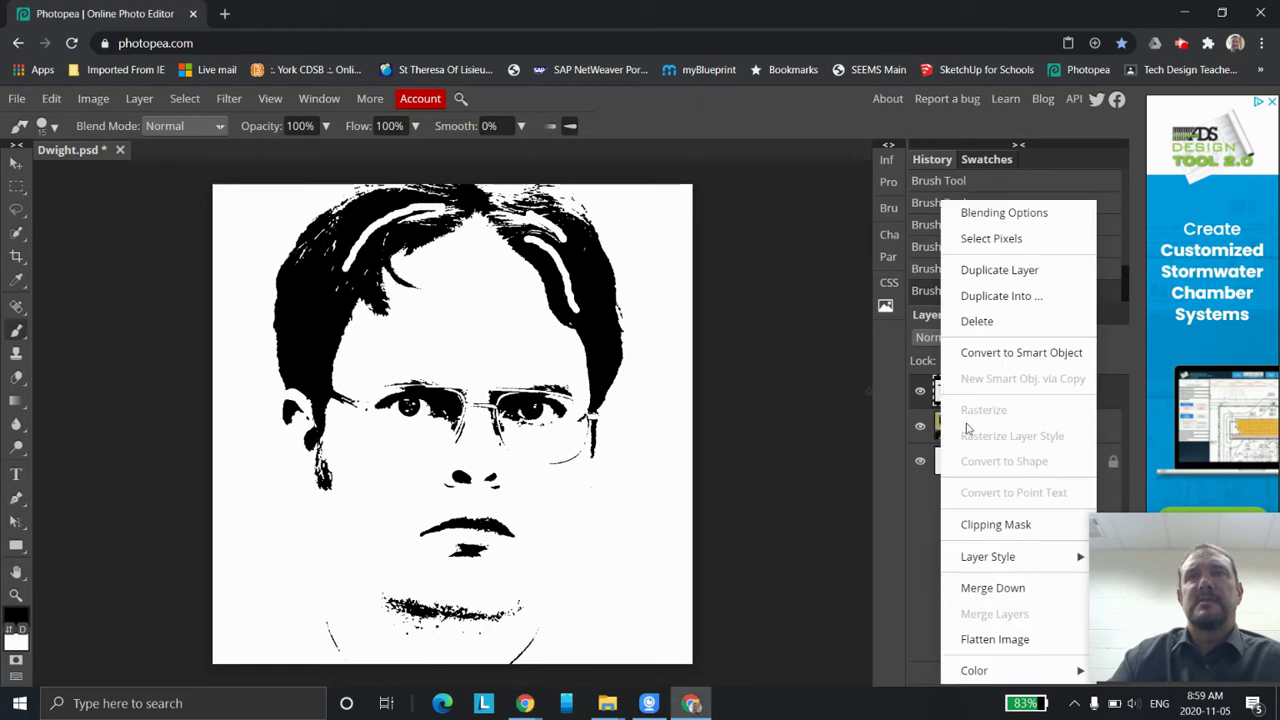
click(995, 526)
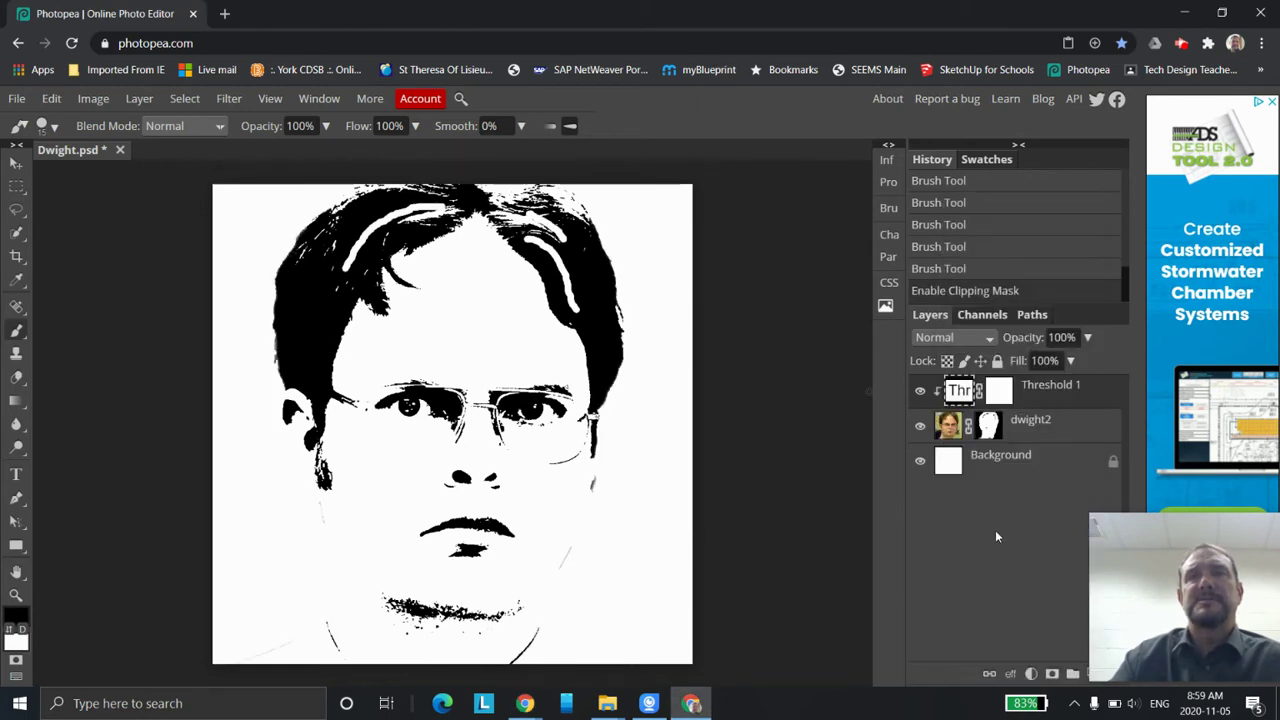
click(986, 428)
click(986, 428)
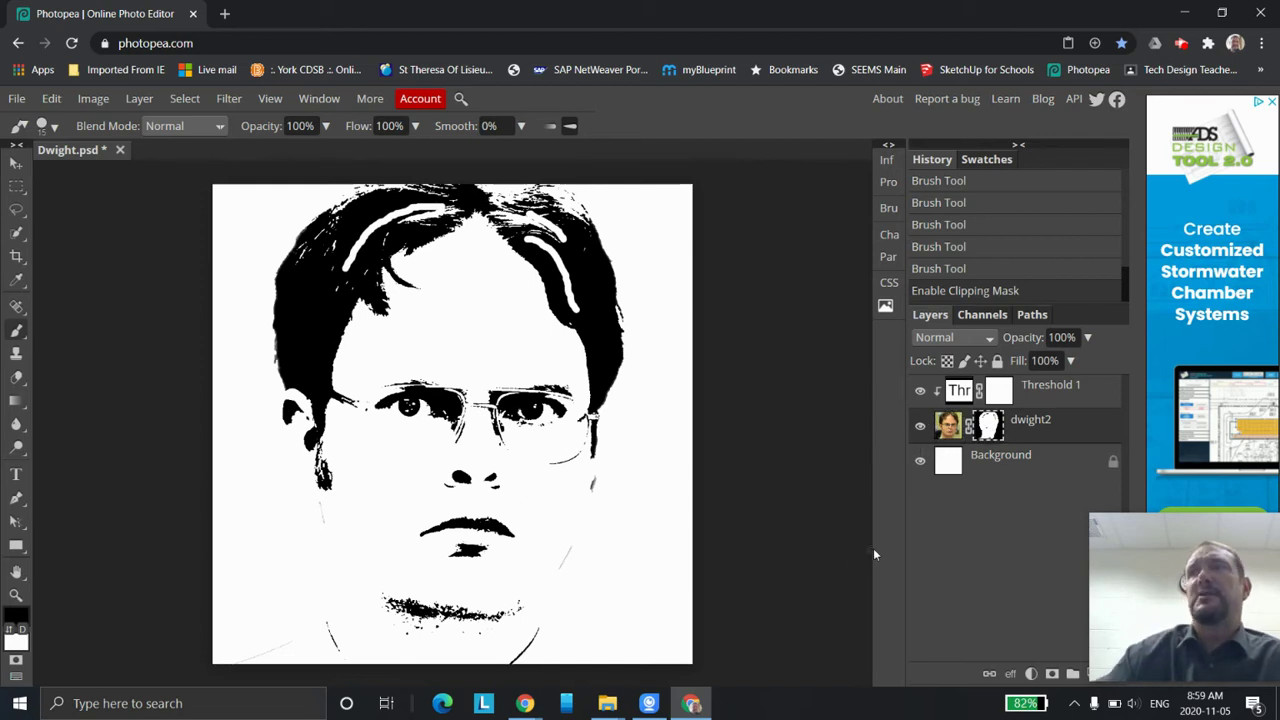
- Select the dwight2 image thumbnail and change its blend mode from Normal to Linear Burn
click(947, 434)
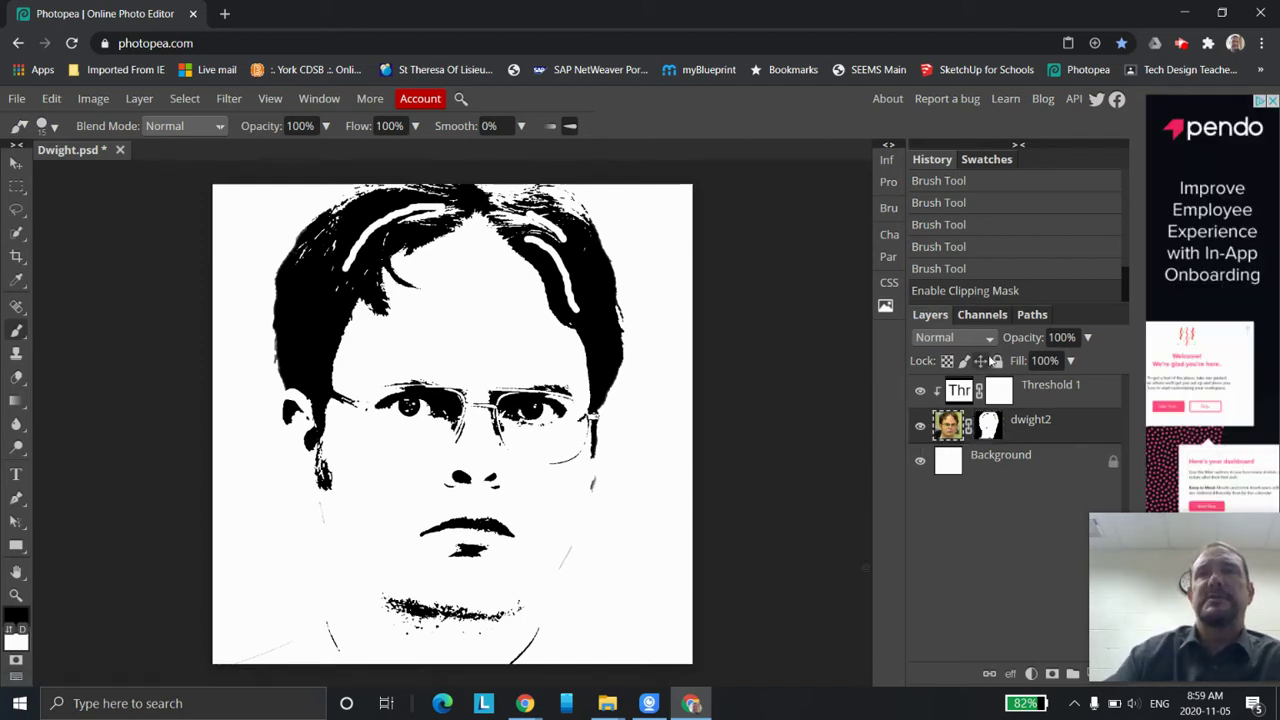
click(990, 337)
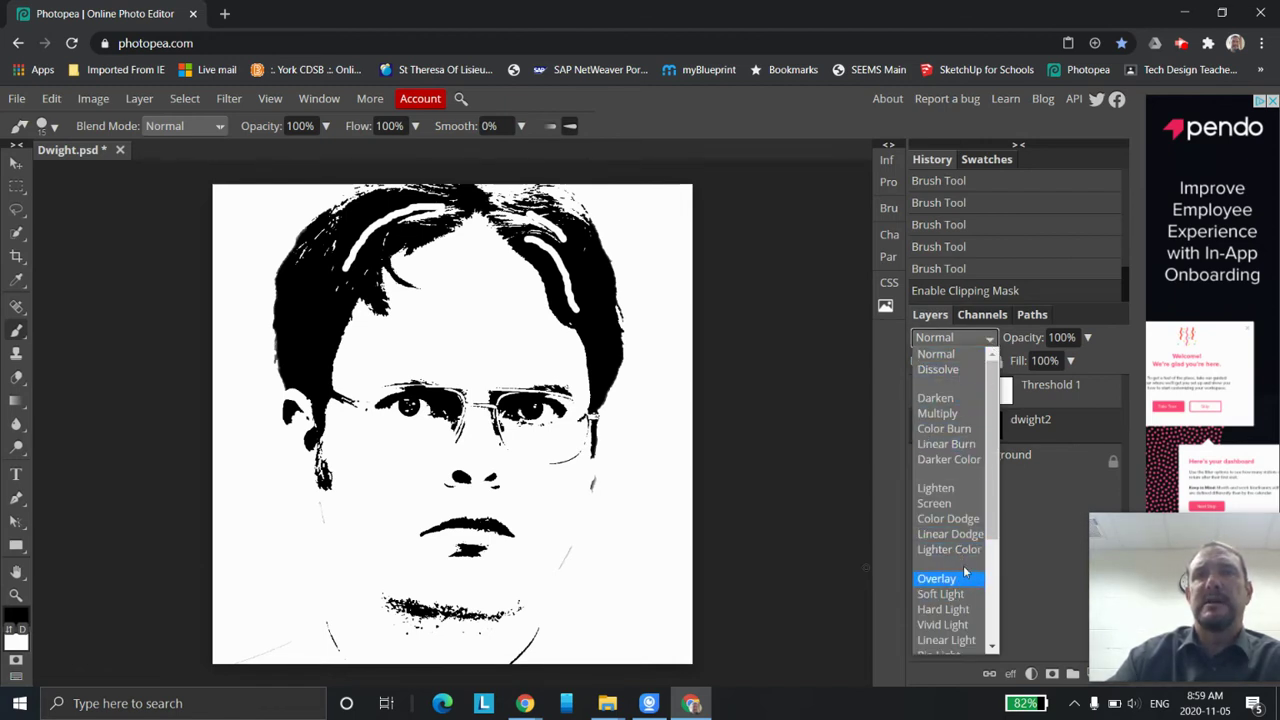
click(960, 444)
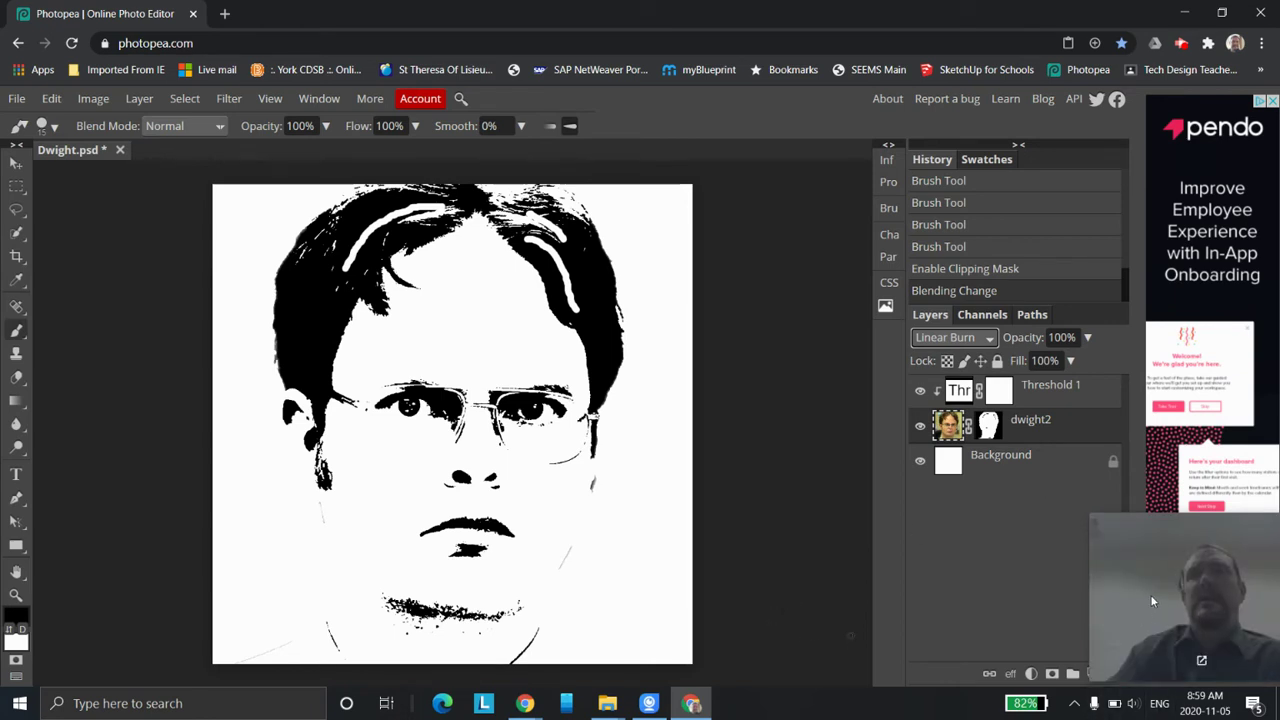
- Add a new empty layer below dwight2 and name it Colour
drag(1152, 600, 1137, 567)
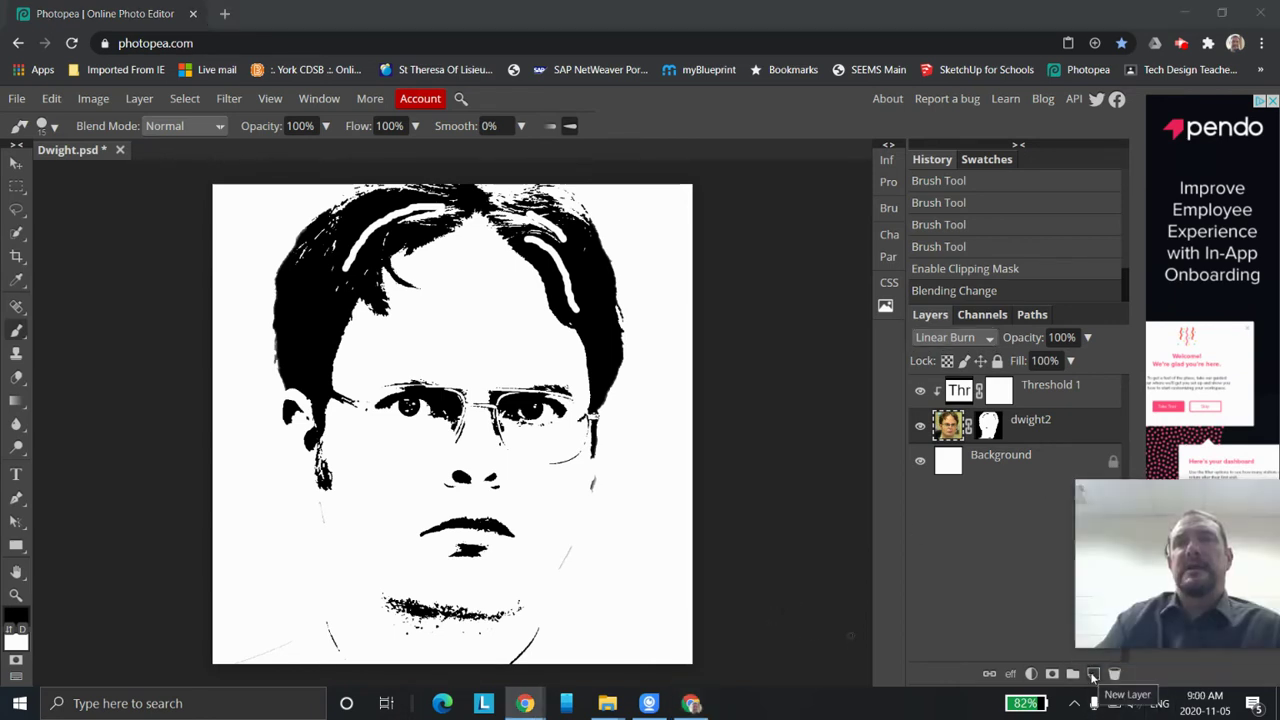
click(1093, 677)
drag(969, 428, 990, 487)
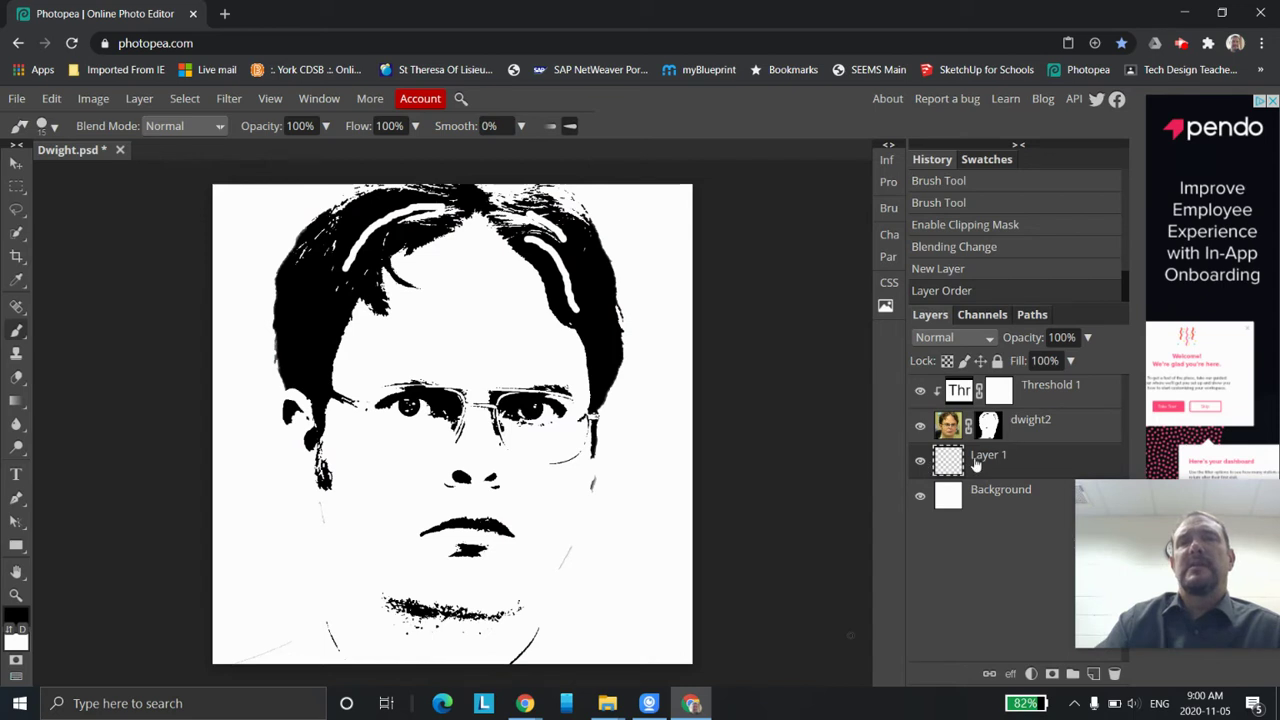
double_click(978, 462)
text(C)
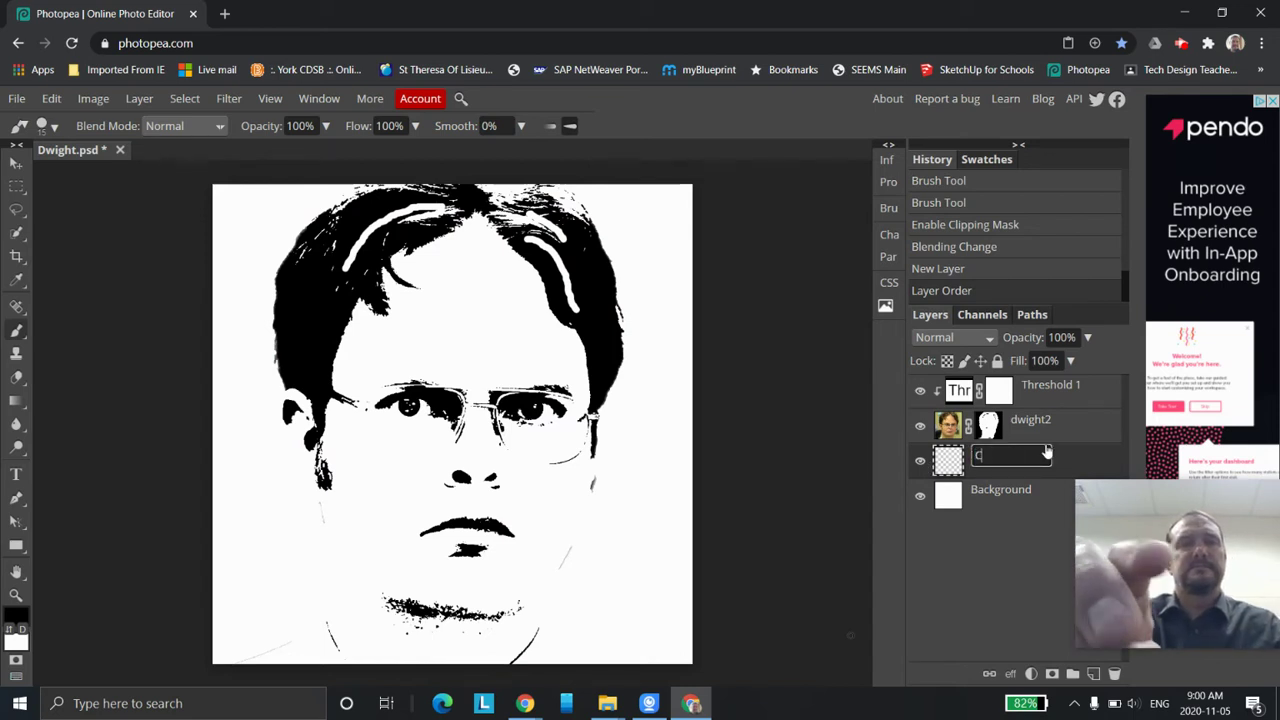
text(olour)
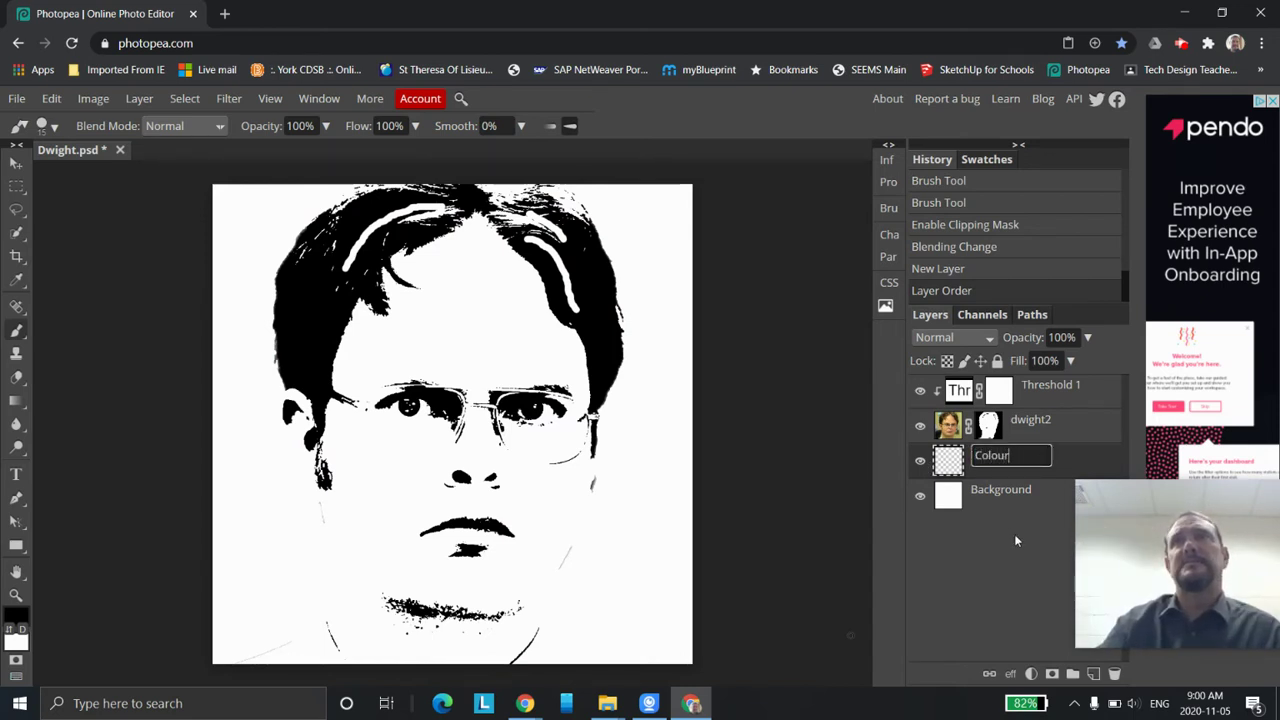
key(Return)
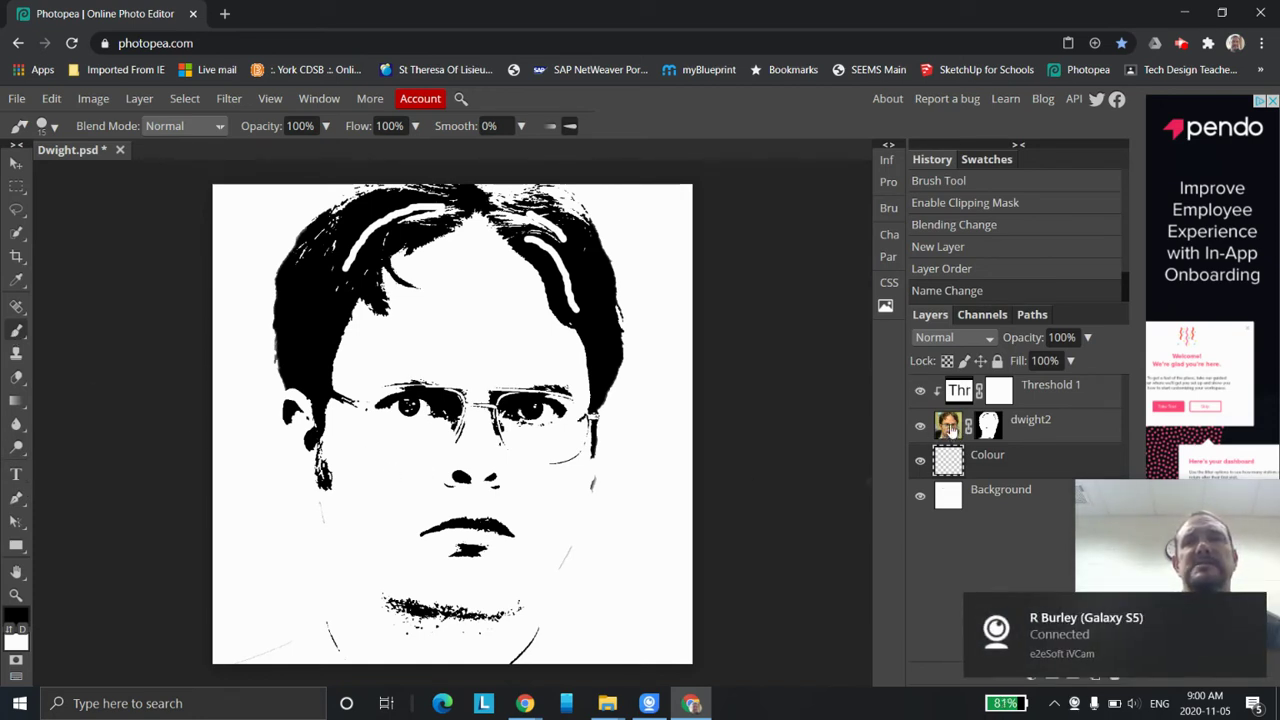
- Sample the tan skin tone (be8454) from the photo's face as the brush colour
click(920, 392)
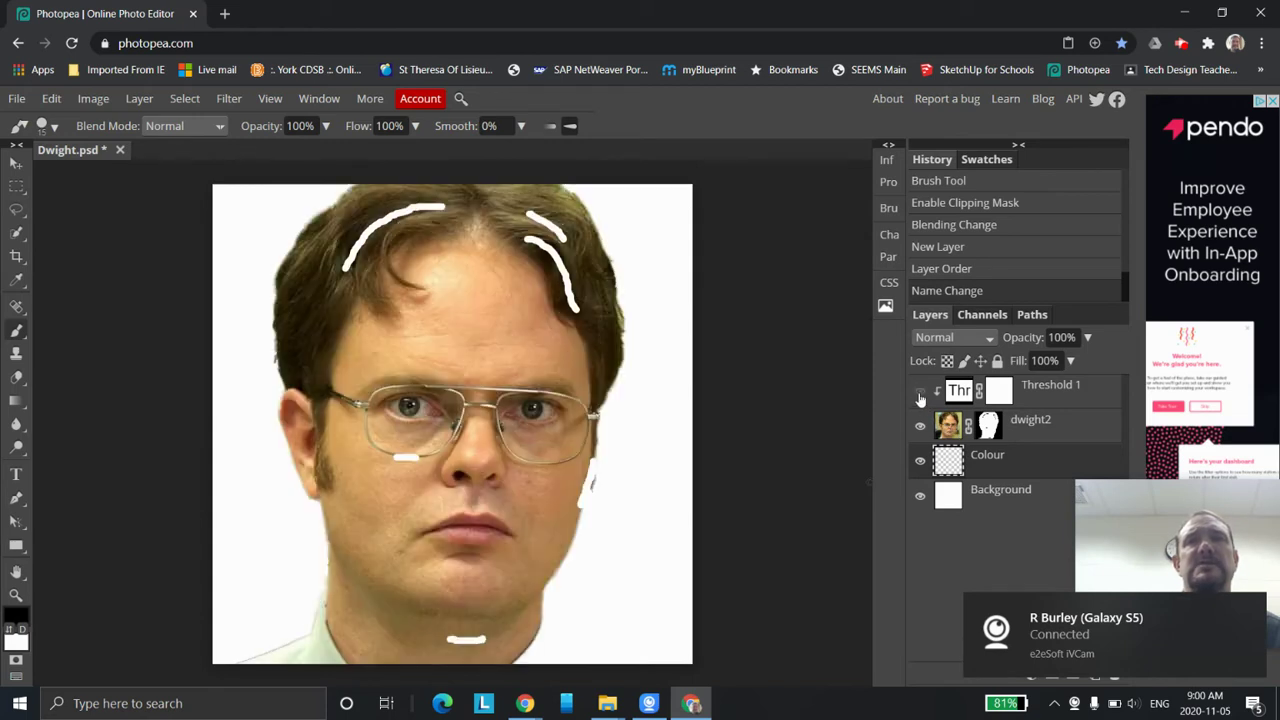
click(14, 614)
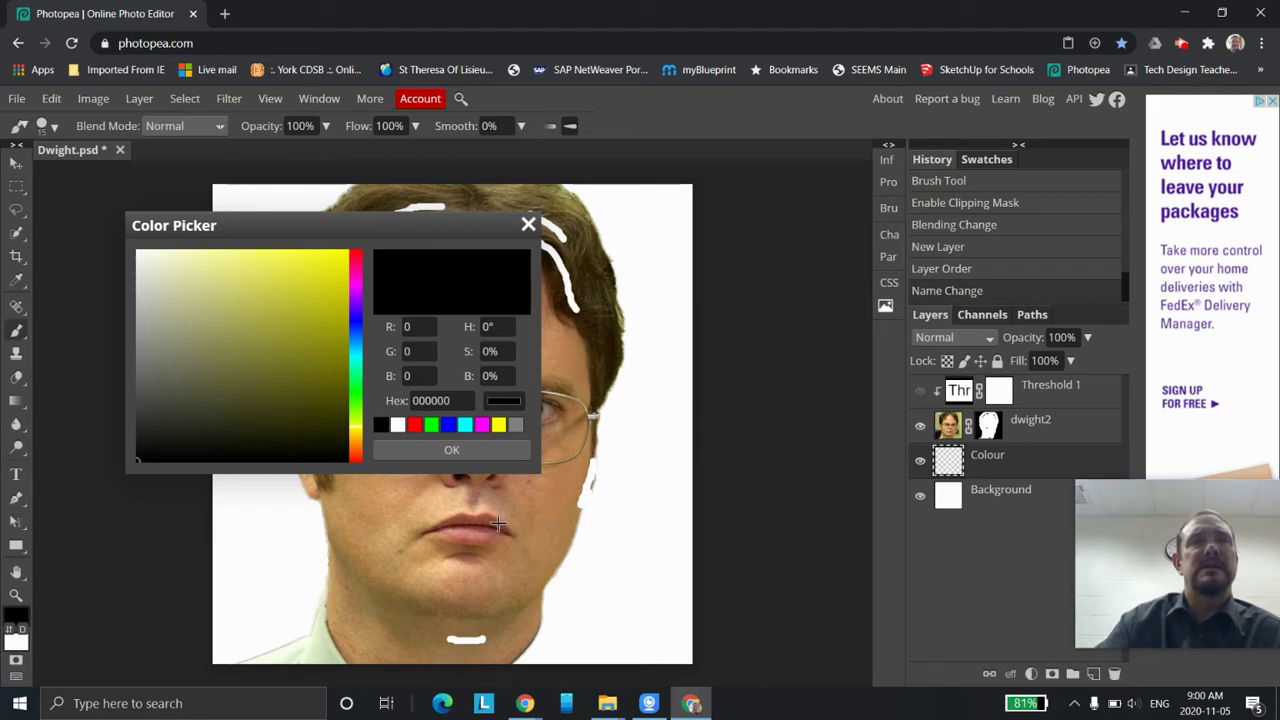
click(563, 354)
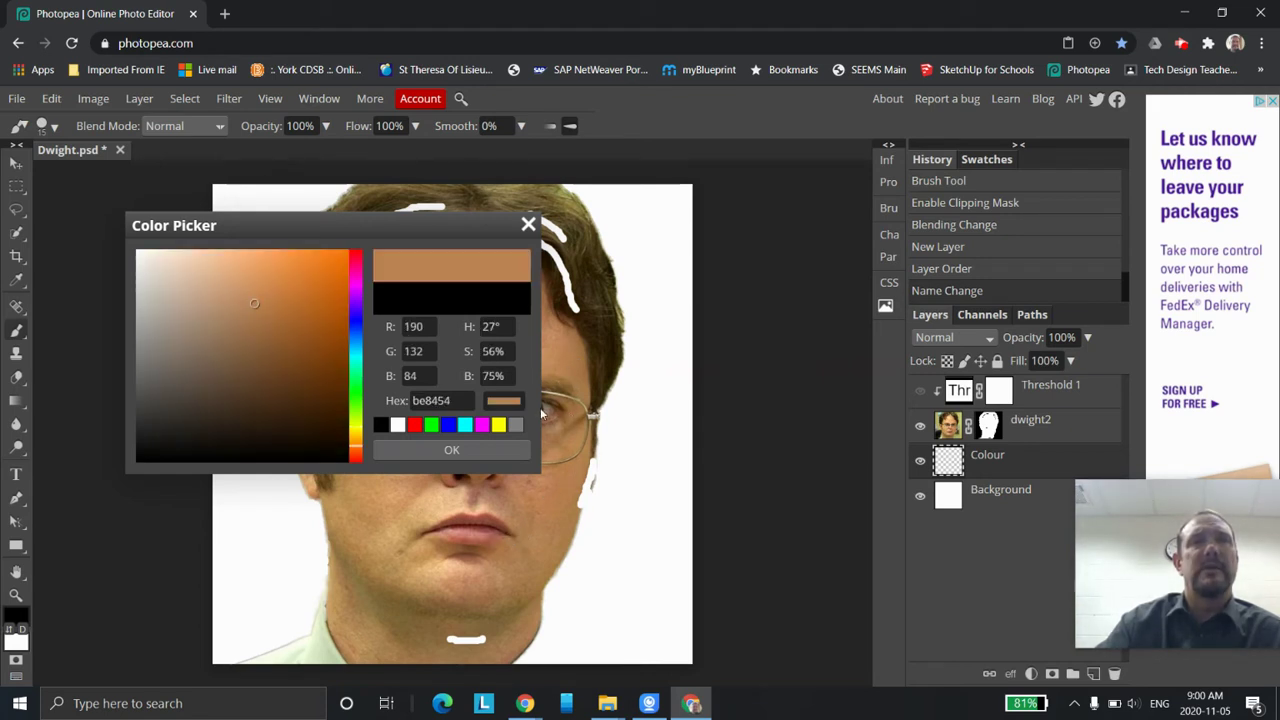
click(452, 450)
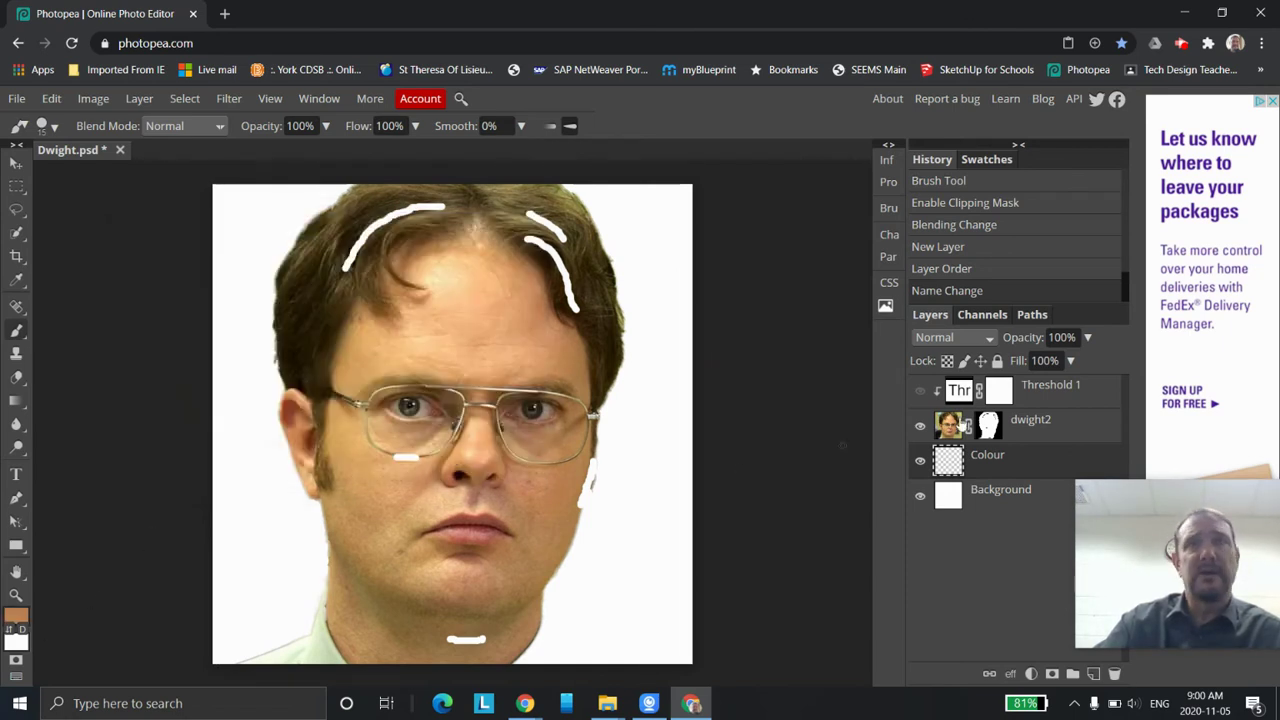
click(920, 391)
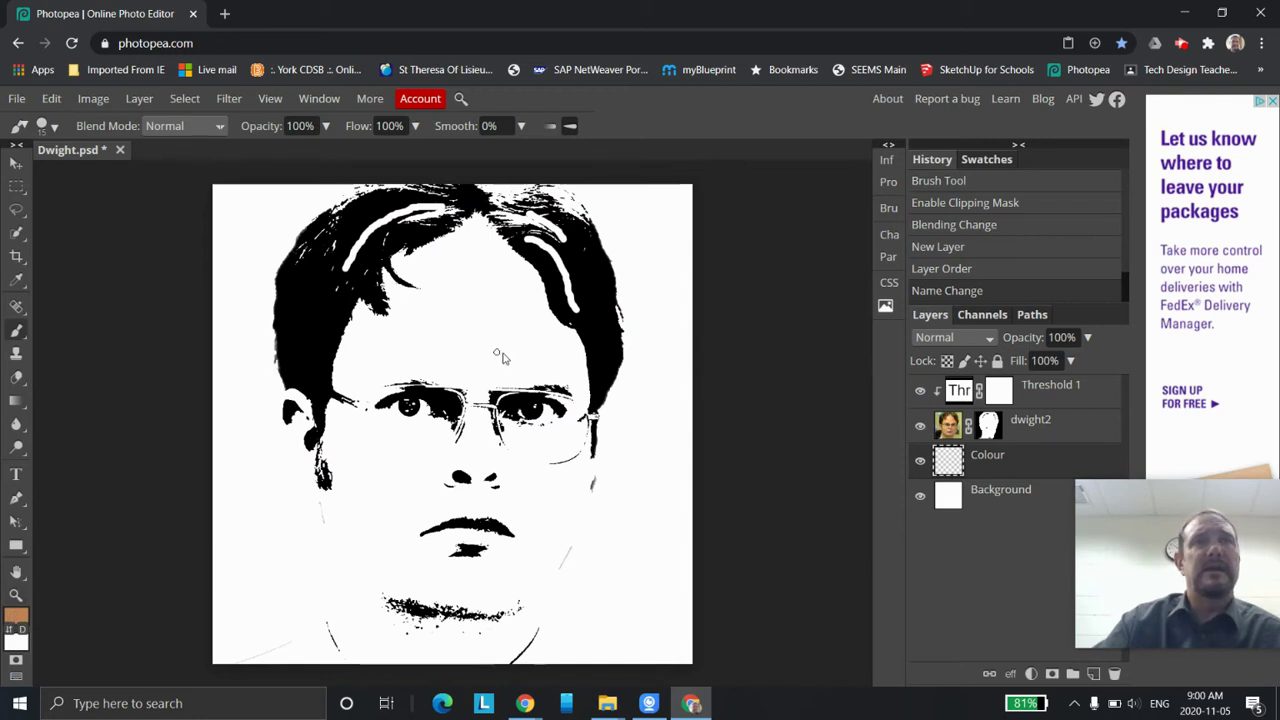
- Brush the tan skin colour over the forehead, face and neck
drag(506, 353, 431, 353)
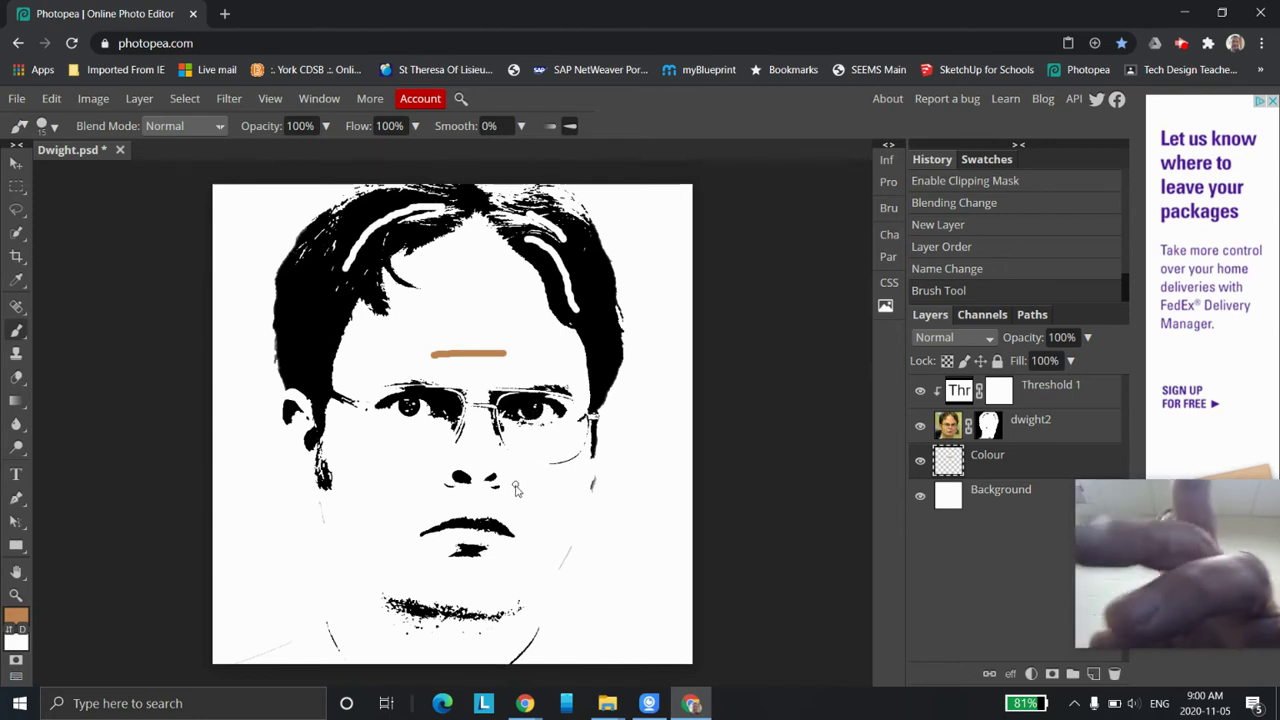
mouse_move(463, 345)
mouse_down()
mouse_move(462, 305)
mouse_move(372, 345)
mouse_up()
key(bracketright)
key(bracketright)
key(bracketright)
key(bracketleft)
key(bracketleft)
key(bracketleft)
key(bracketleft)
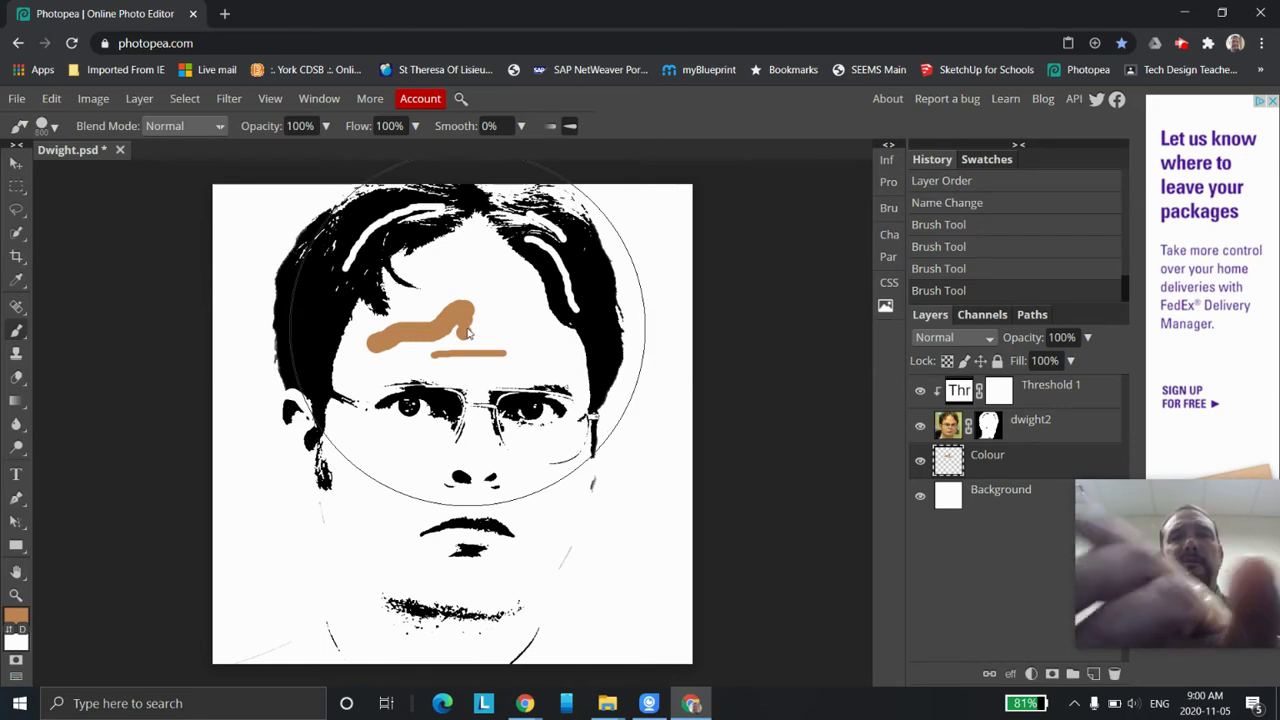
key(bracketleft)
key(bracketleft)
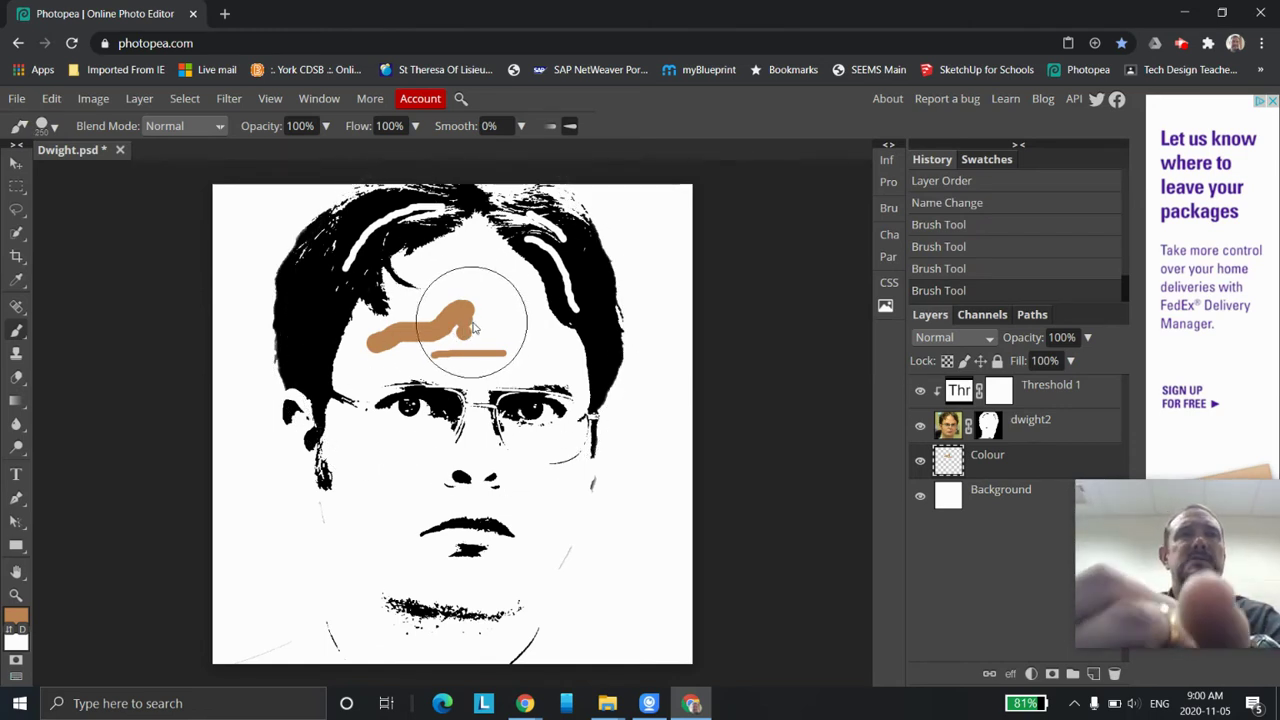
click(471, 323)
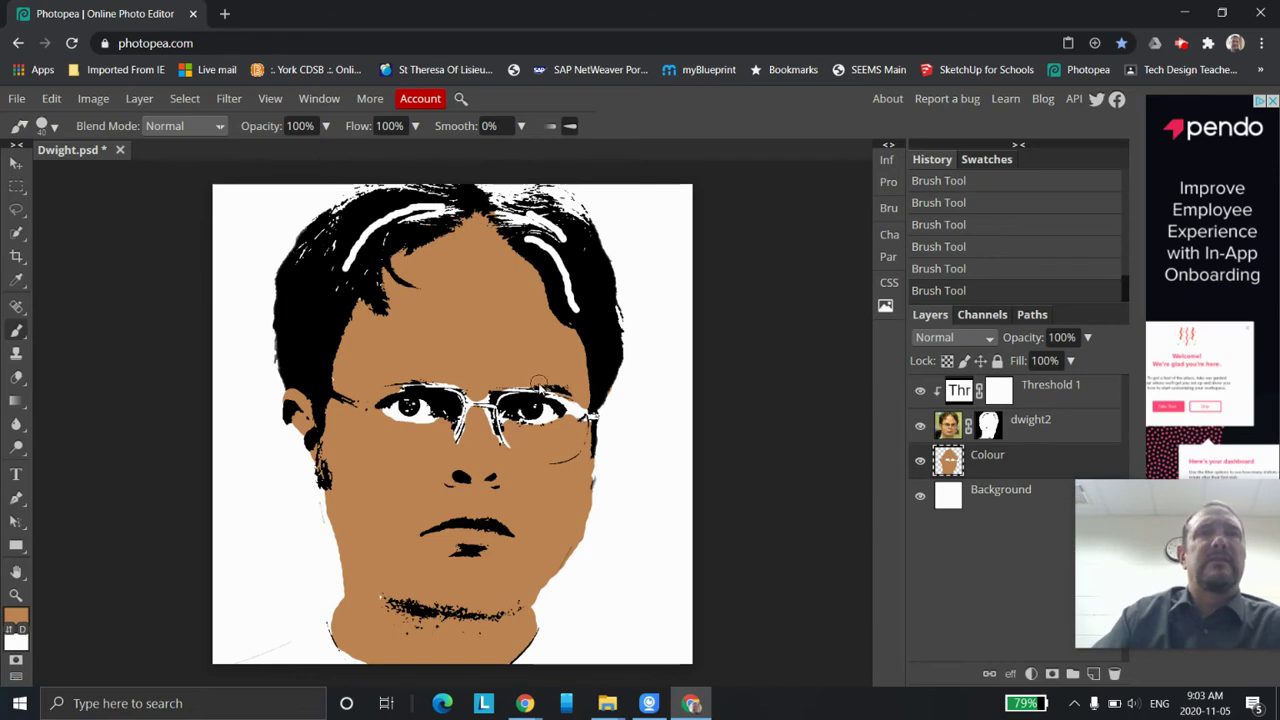
- Paint the shirt green (5bbe54) at the lower left and lower right of the canvas
click(16, 617)
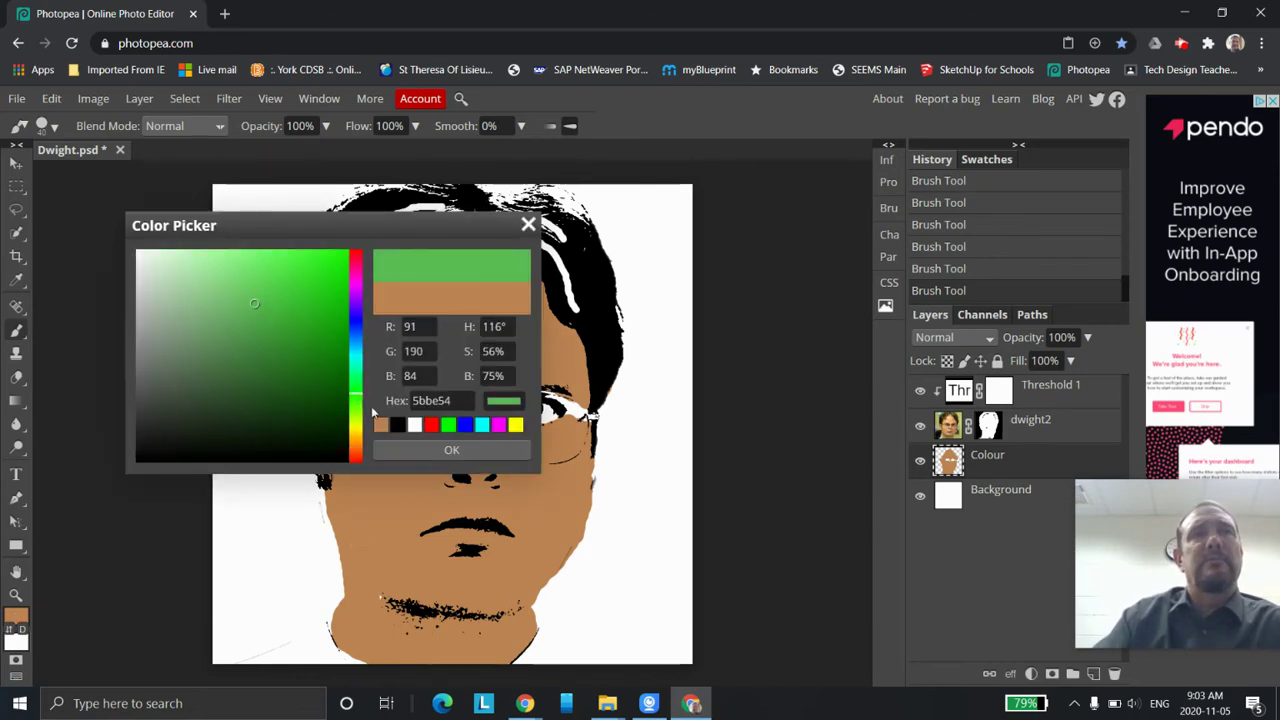
click(440, 452)
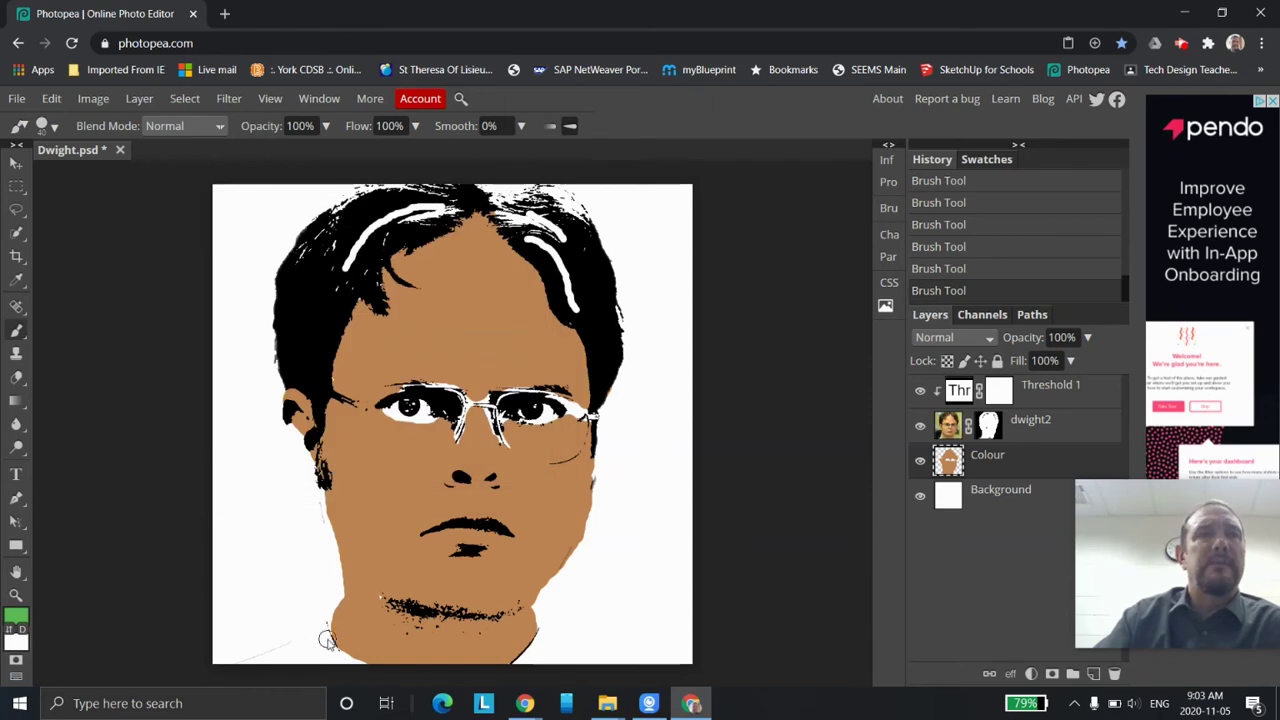
mouse_move(333, 628)
mouse_down()
mouse_move(234, 662)
mouse_move(230, 677)
mouse_move(327, 644)
mouse_move(363, 665)
mouse_move(329, 632)
mouse_move(329, 659)
mouse_move(268, 657)
mouse_up()
mouse_move(552, 634)
mouse_down()
mouse_move(609, 660)
mouse_move(543, 647)
mouse_move(517, 665)
mouse_move(543, 643)
mouse_move(535, 656)
mouse_move(573, 665)
mouse_move(560, 649)
mouse_move(628, 676)
mouse_up()
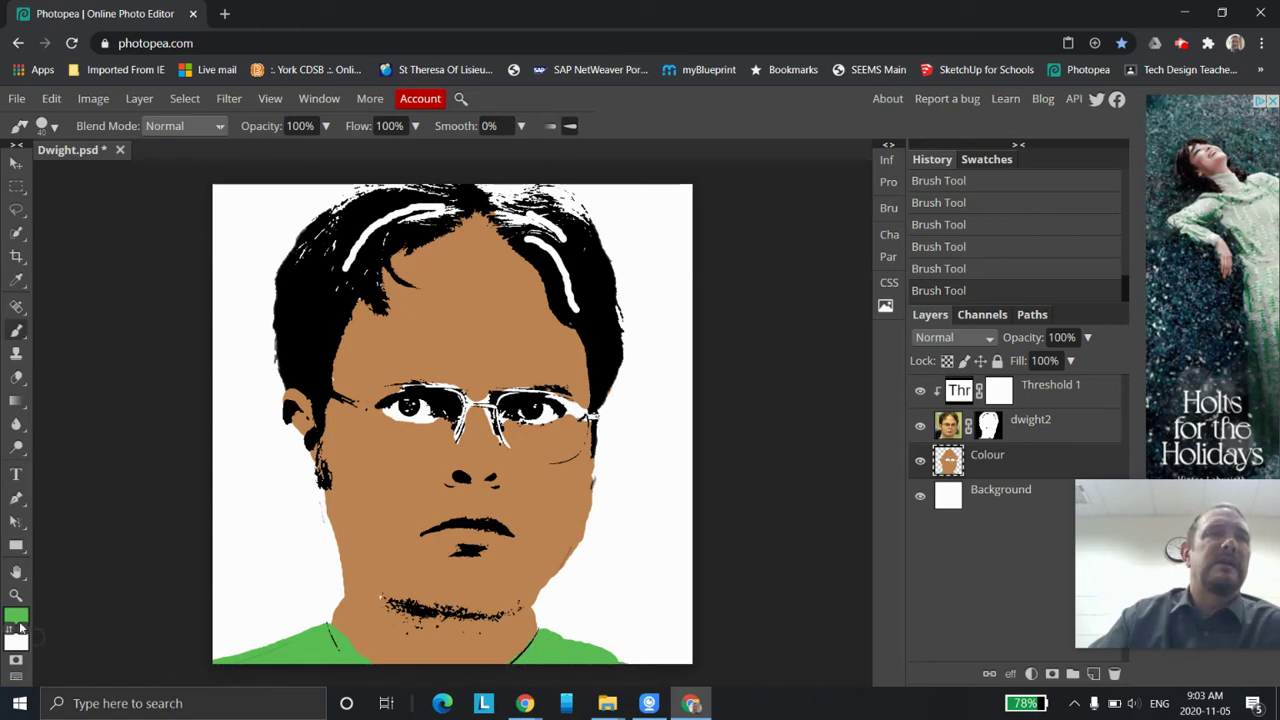
- Paint blue over the left lens frame, bridge and top of the right lens, undoing stray strokes
click(7, 617)
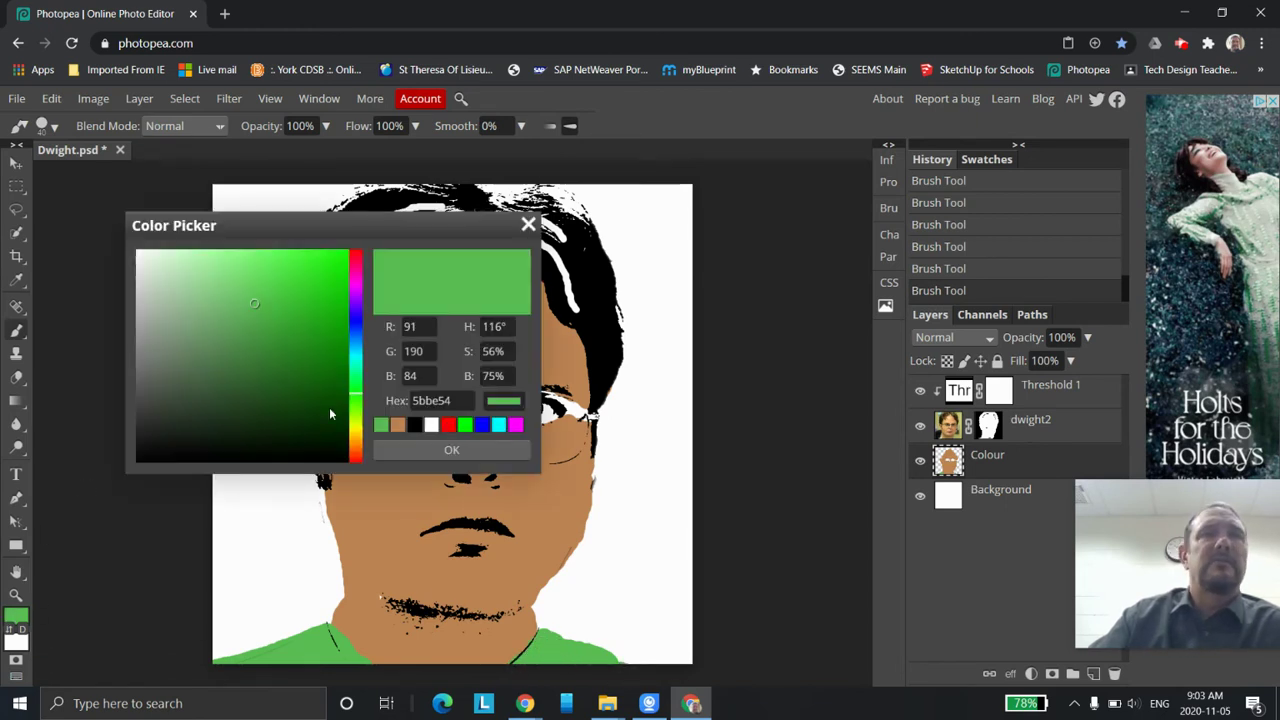
click(484, 426)
click(445, 450)
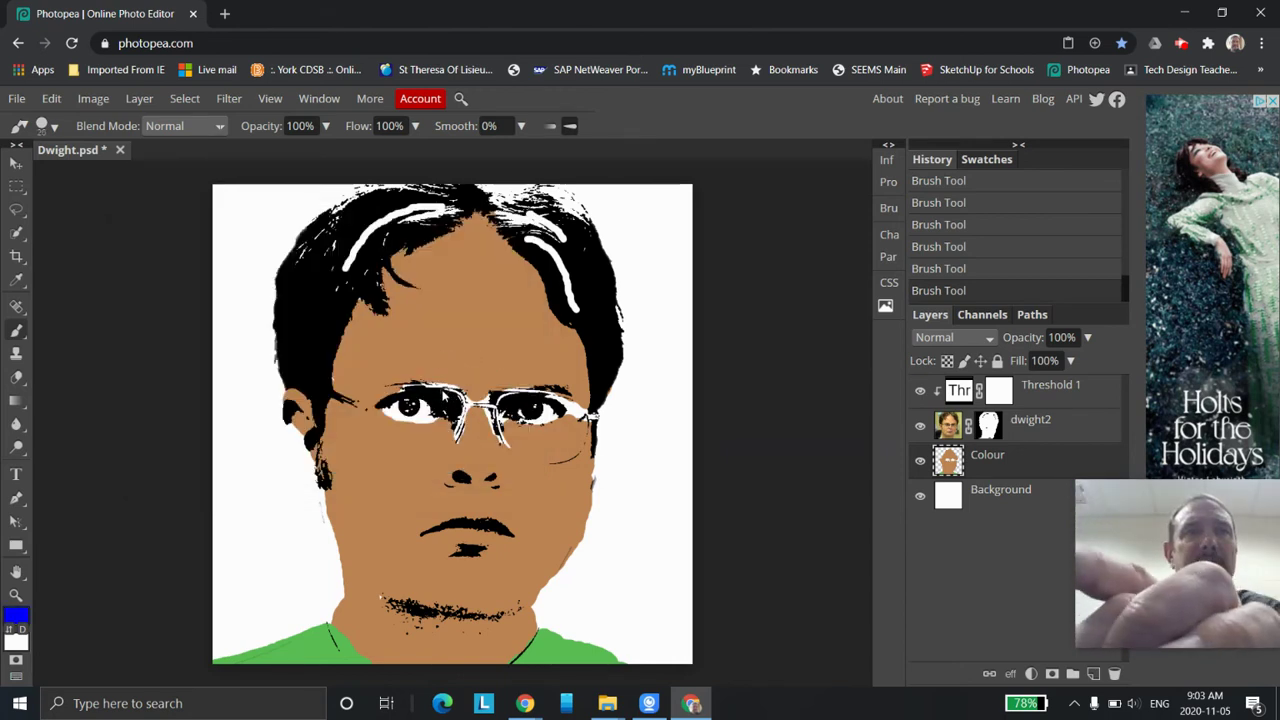
mouse_move(420, 388)
mouse_down()
mouse_move(396, 385)
mouse_move(448, 384)
mouse_move(476, 414)
mouse_up()
key(ctrl+z)
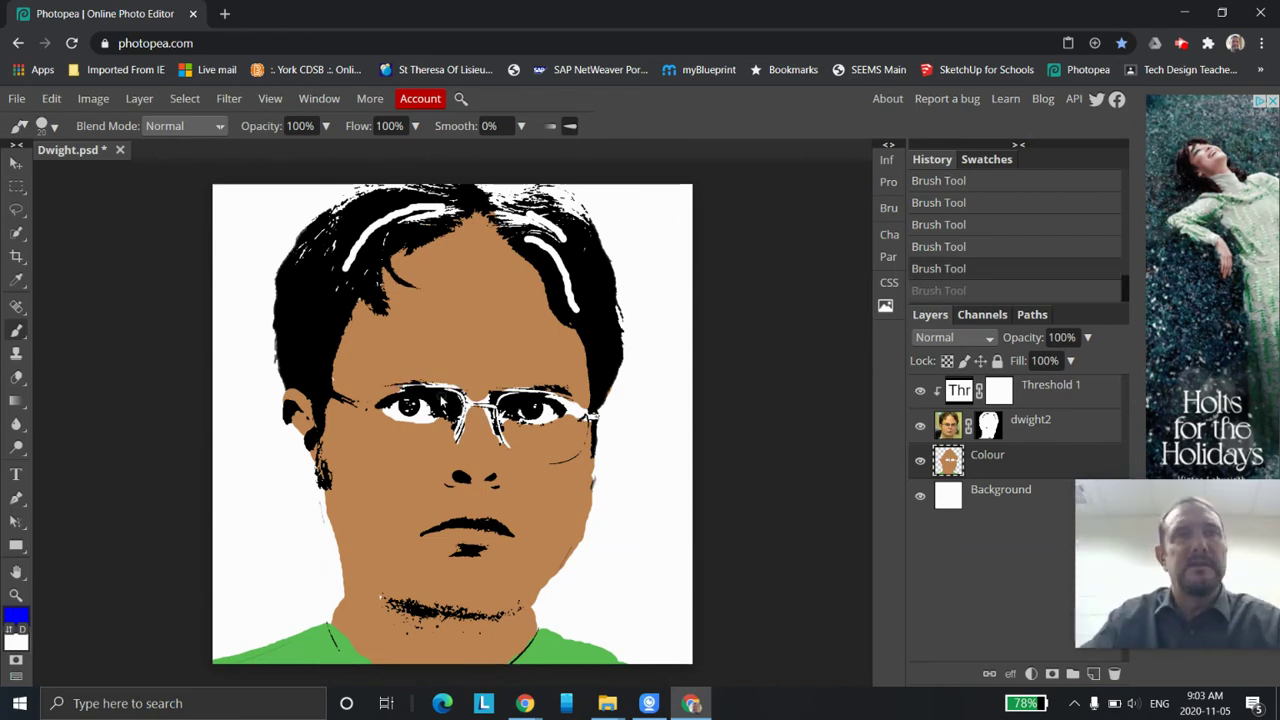
mouse_move(458, 446)
mouse_down()
mouse_move(466, 405)
mouse_move(432, 384)
mouse_move(396, 385)
mouse_up()
drag(486, 406, 508, 447)
mouse_move(500, 395)
mouse_down()
mouse_move(503, 416)
mouse_move(548, 400)
mouse_move(600, 421)
mouse_up()
key(ctrl+z)
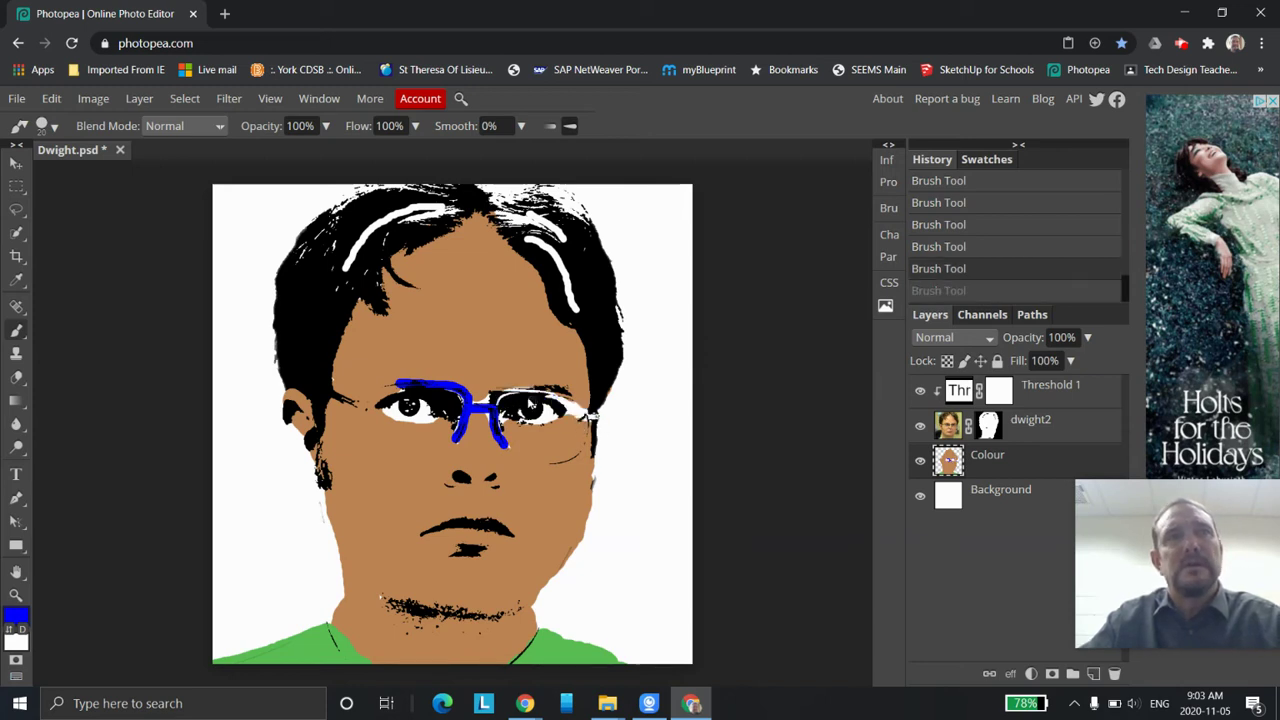
mouse_move(498, 395)
mouse_down()
mouse_move(550, 396)
mouse_move(588, 430)
mouse_up()
key(ctrl+z)
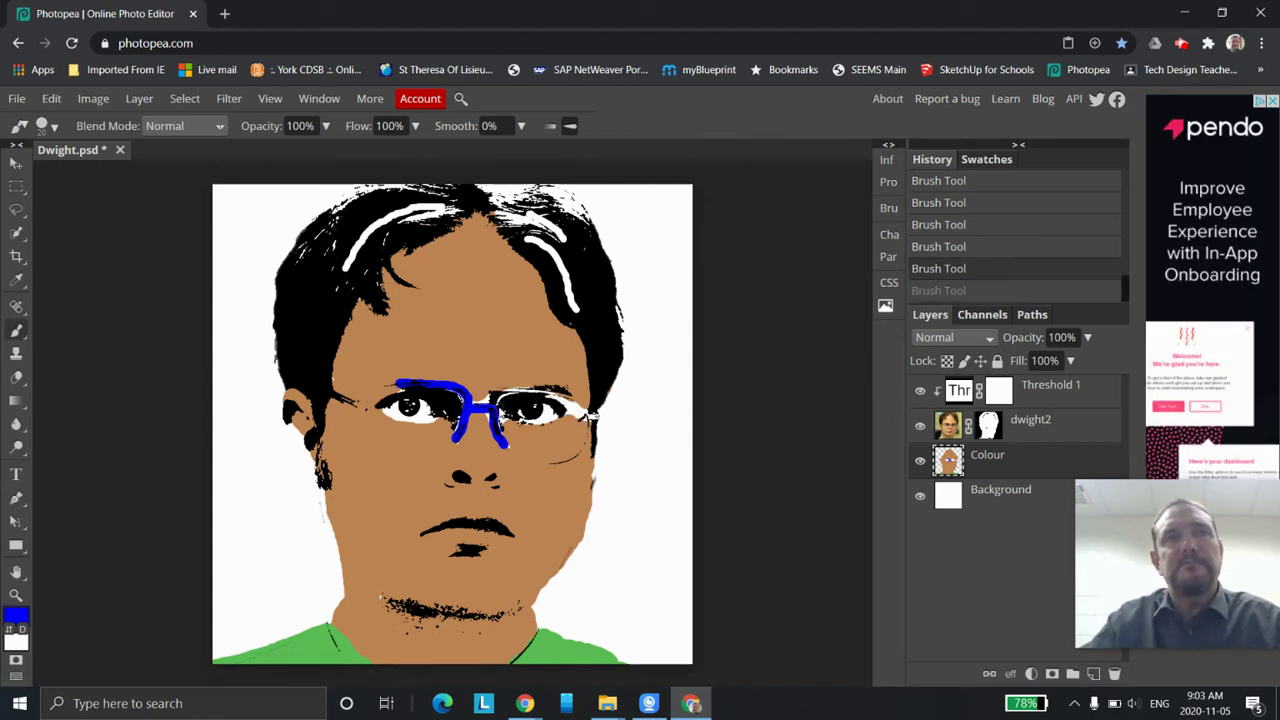
mouse_move(527, 397)
mouse_down()
mouse_move(558, 401)
mouse_move(505, 392)
mouse_up()
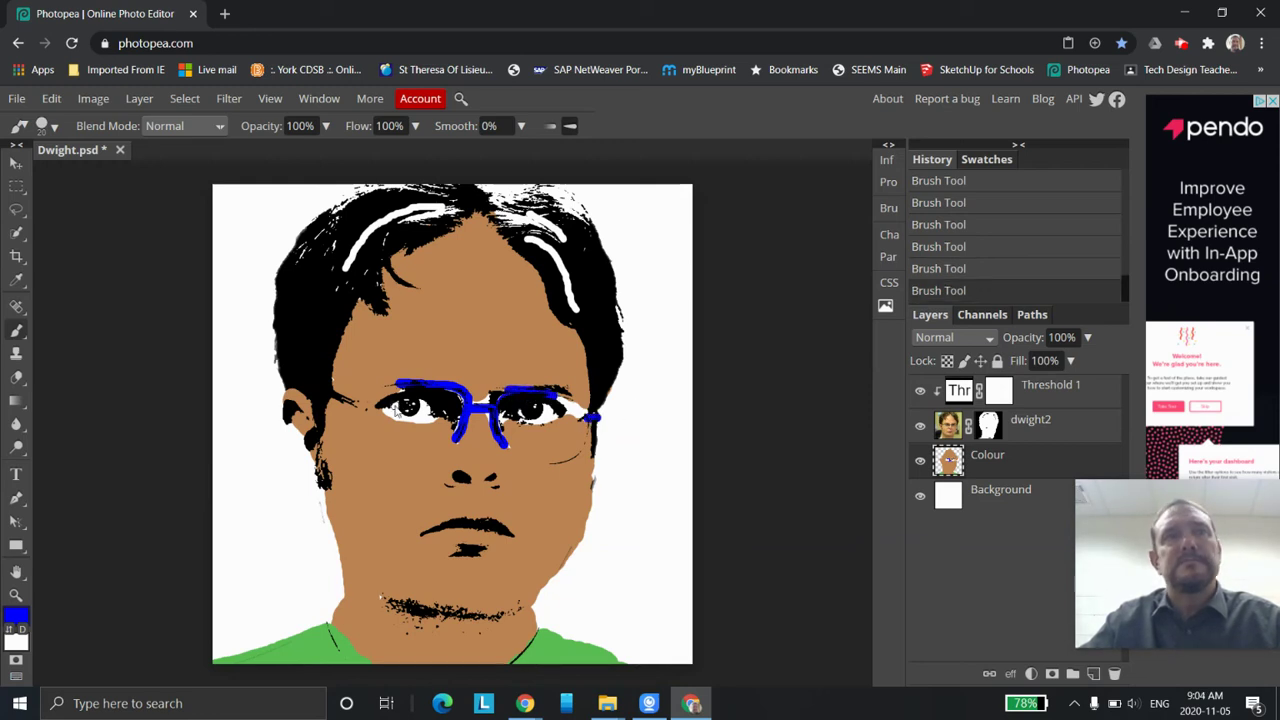
- Reselect blue and extend the glasses frame past the right lens
click(14, 614)
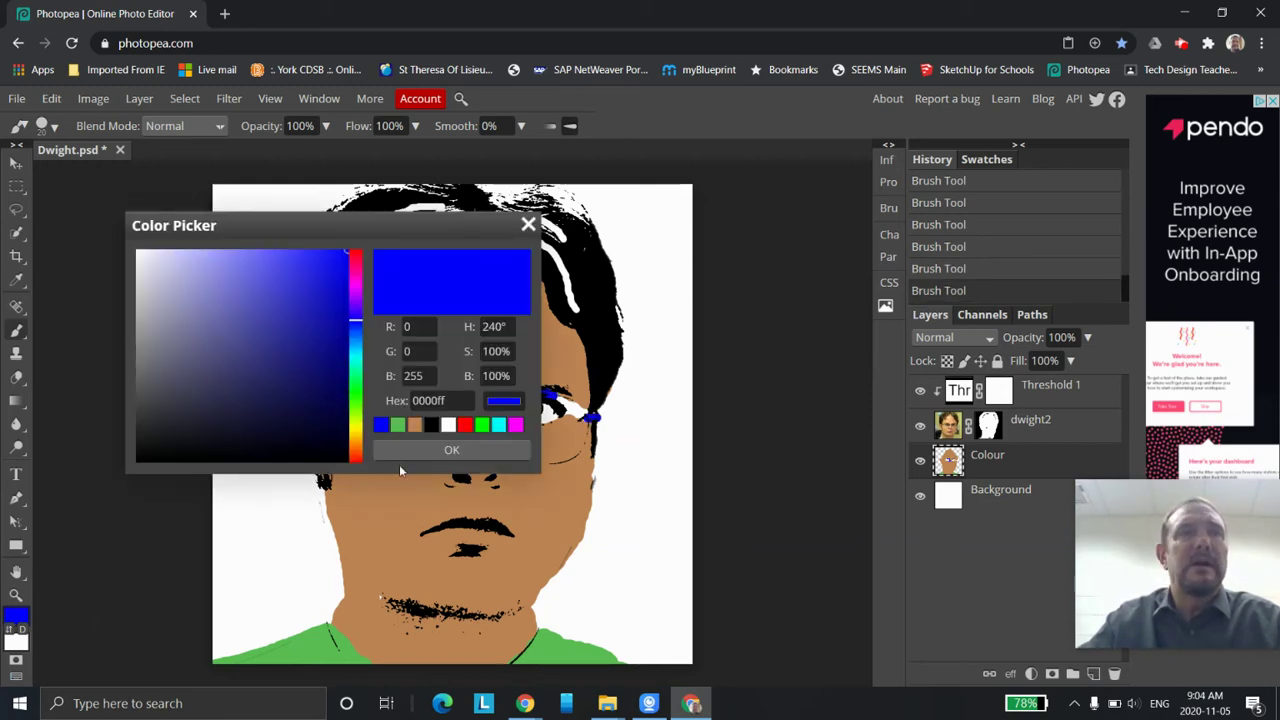
click(455, 436)
click(432, 454)
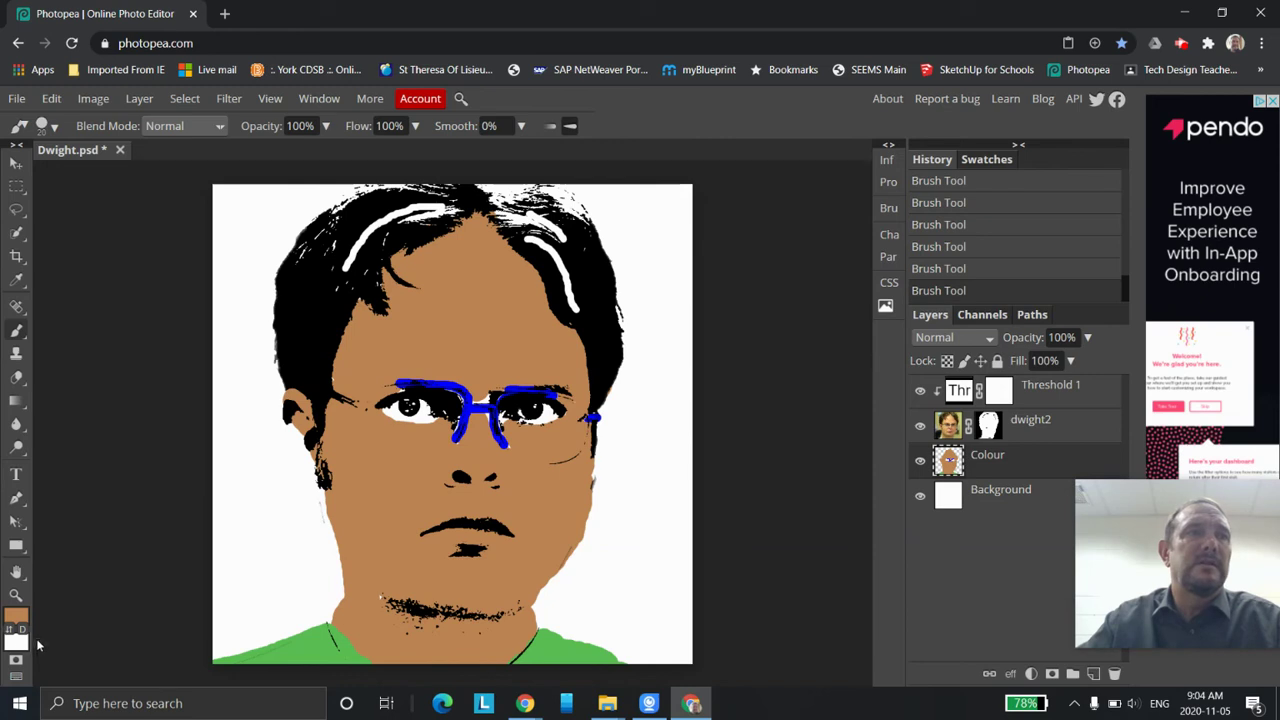
click(14, 618)
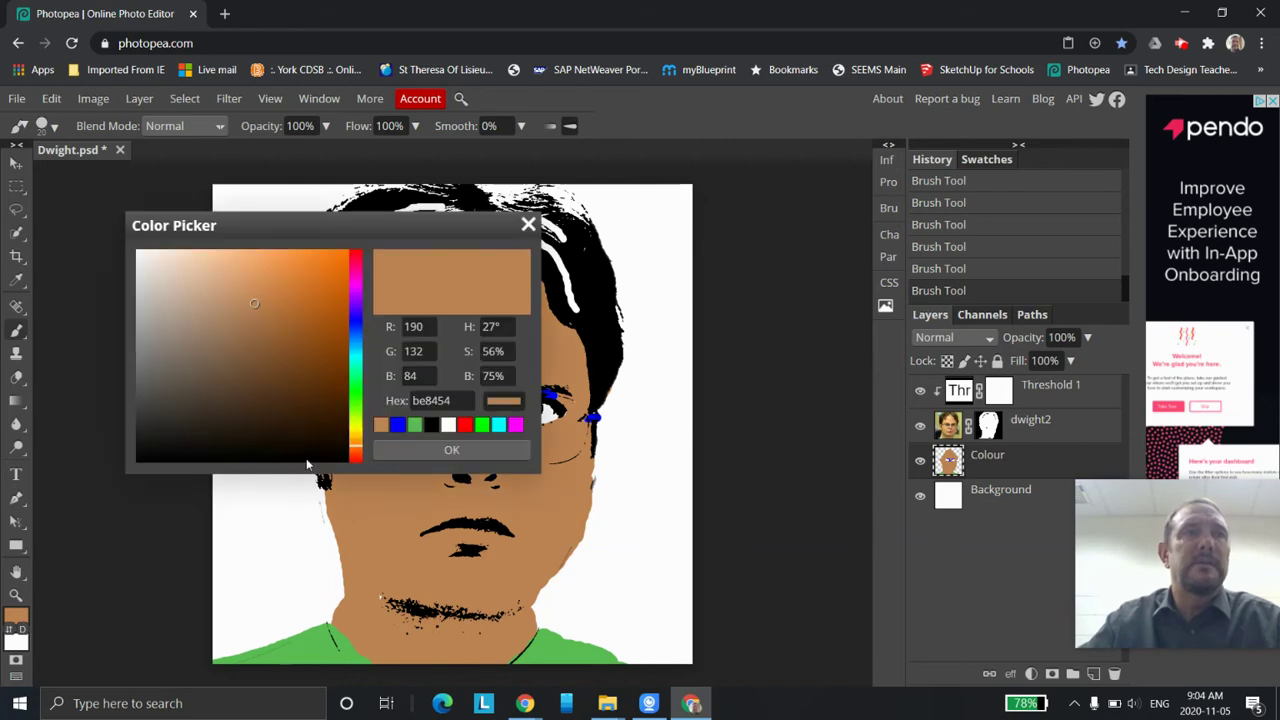
click(399, 429)
click(518, 453)
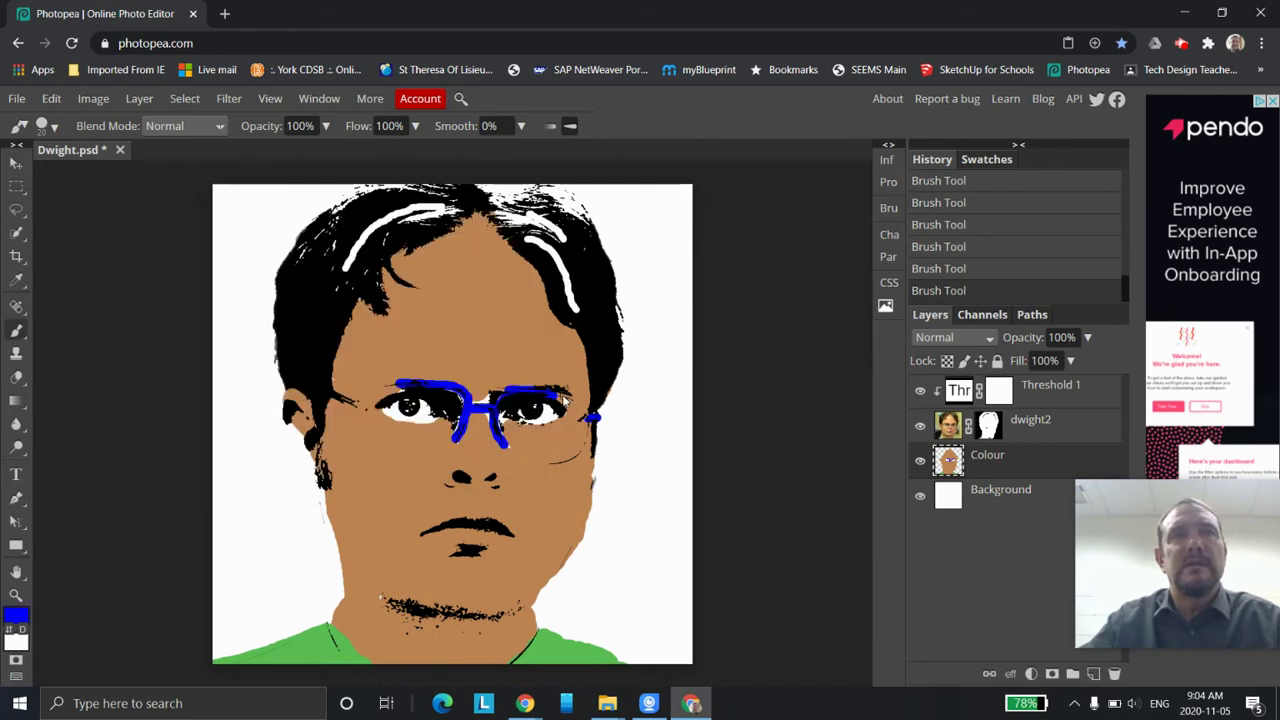
drag(563, 391, 577, 402)
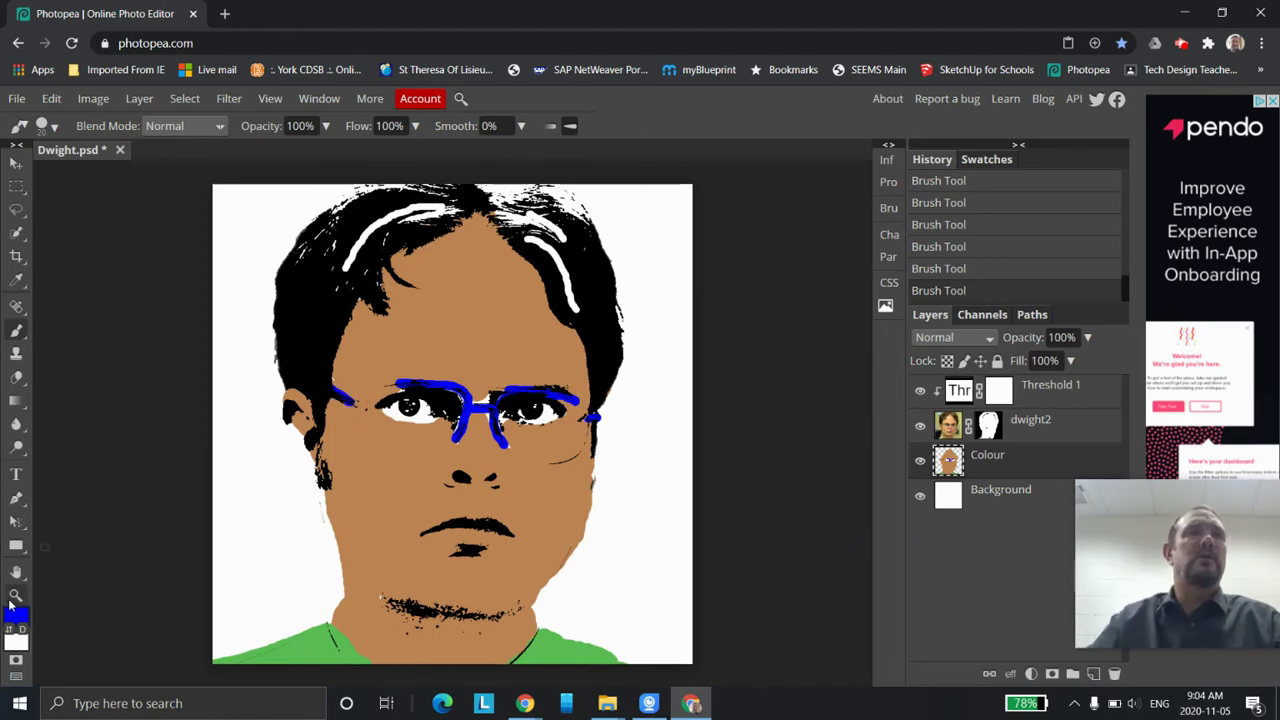
- Pick red and paint over the white hair streaks on both sides of the head
click(13, 617)
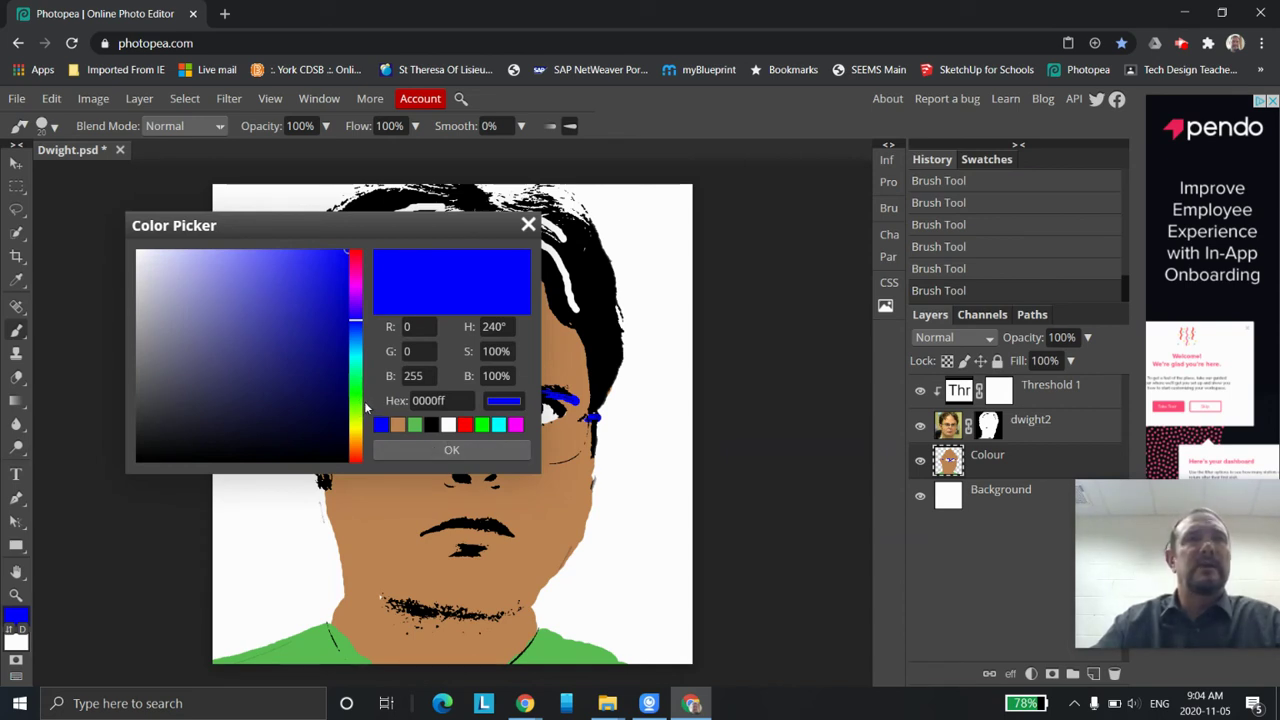
drag(355, 418, 362, 398)
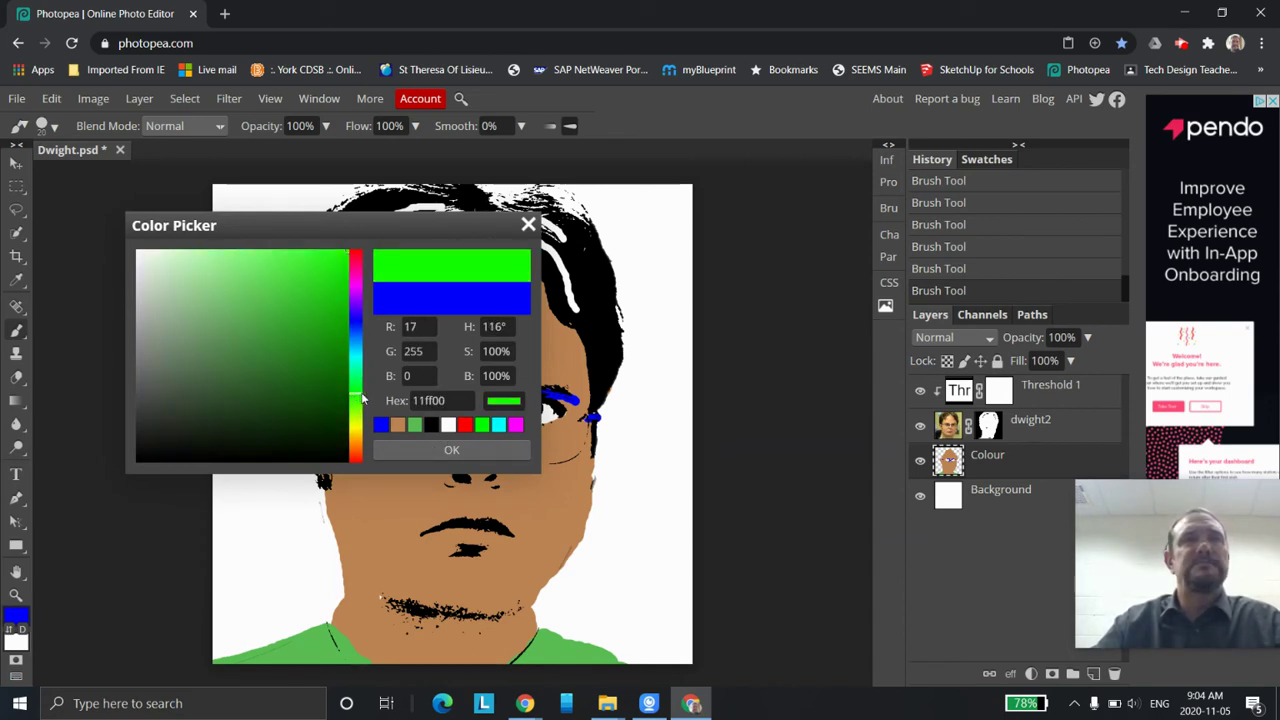
click(465, 426)
click(451, 450)
mouse_move(425, 210)
mouse_down()
mouse_move(362, 219)
mouse_move(368, 241)
mouse_move(384, 238)
mouse_move(375, 214)
mouse_move(358, 222)
mouse_move(336, 278)
mouse_move(350, 268)
mouse_move(330, 226)
mouse_move(349, 205)
mouse_move(406, 190)
mouse_move(372, 197)
mouse_move(421, 192)
mouse_up()
mouse_move(525, 213)
mouse_down()
mouse_move(499, 212)
mouse_move(562, 236)
mouse_move(536, 222)
mouse_up()
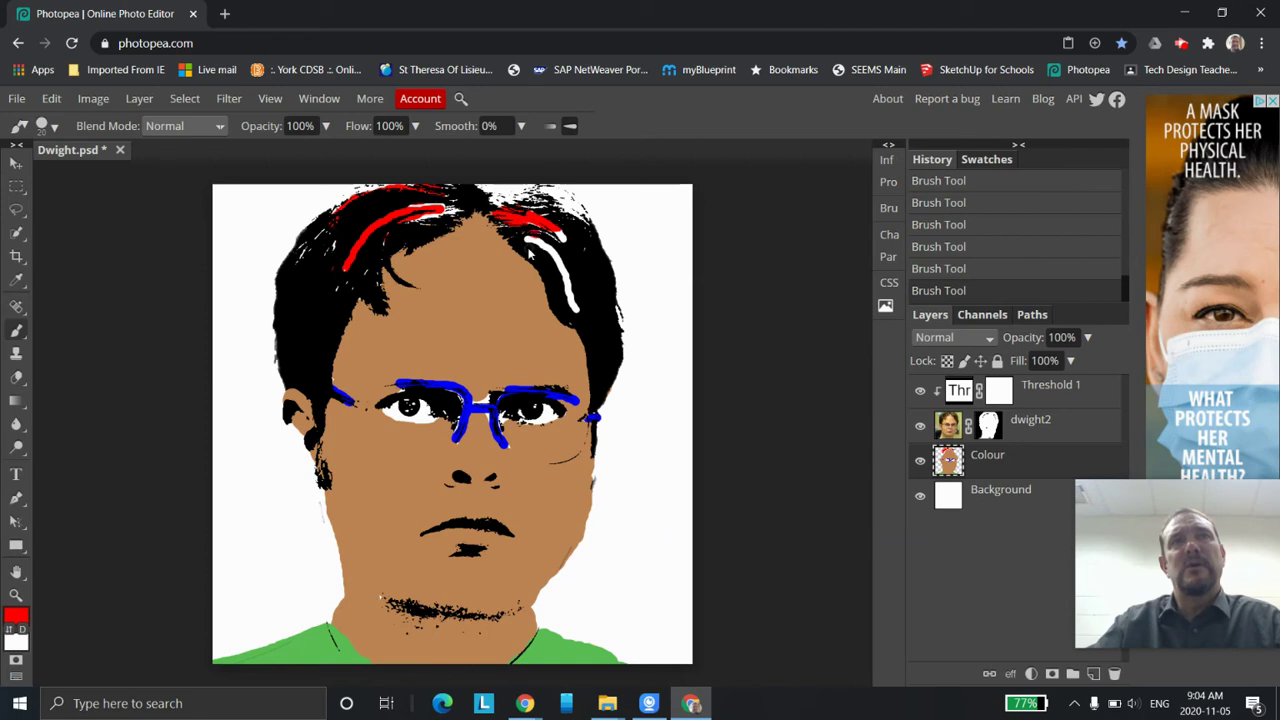
drag(556, 245, 577, 315)
mouse_move(509, 197)
mouse_down()
mouse_move(569, 226)
mouse_move(541, 210)
mouse_move(549, 195)
mouse_move(570, 222)
mouse_up()
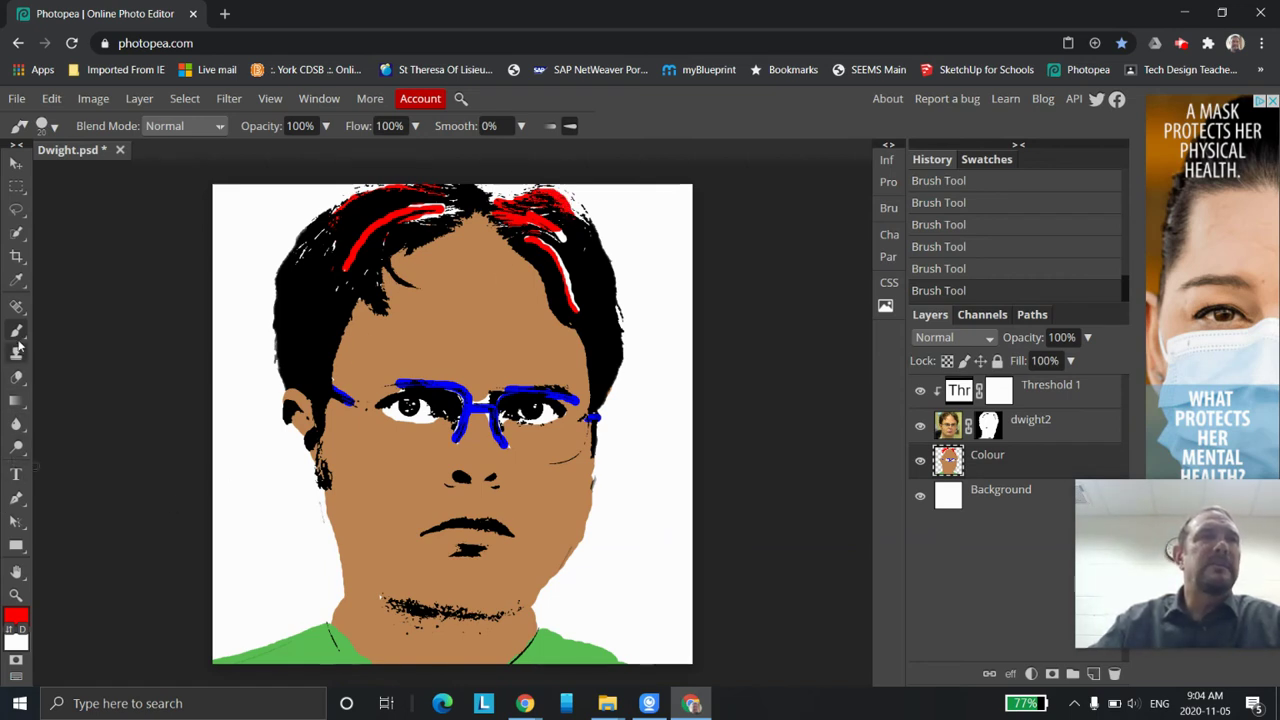
- Bucket-fill the white background around the portrait with magenta
click(16, 400)
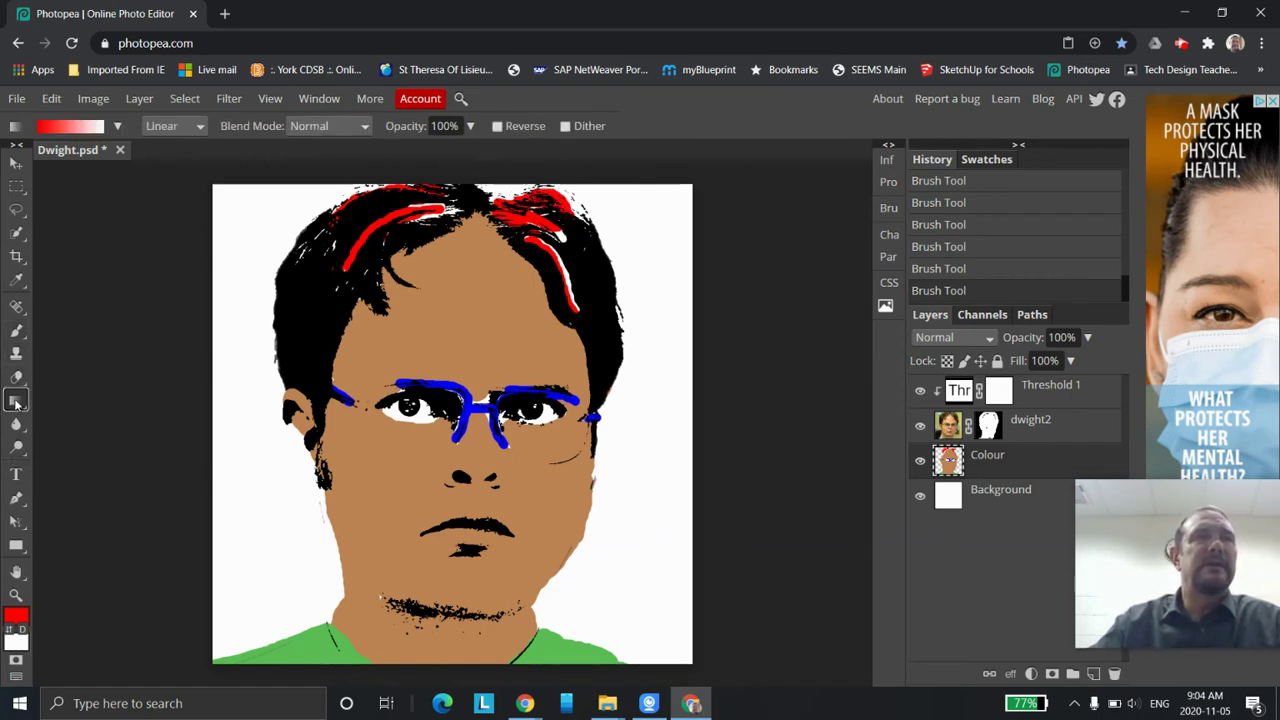
click(62, 429)
click(16, 620)
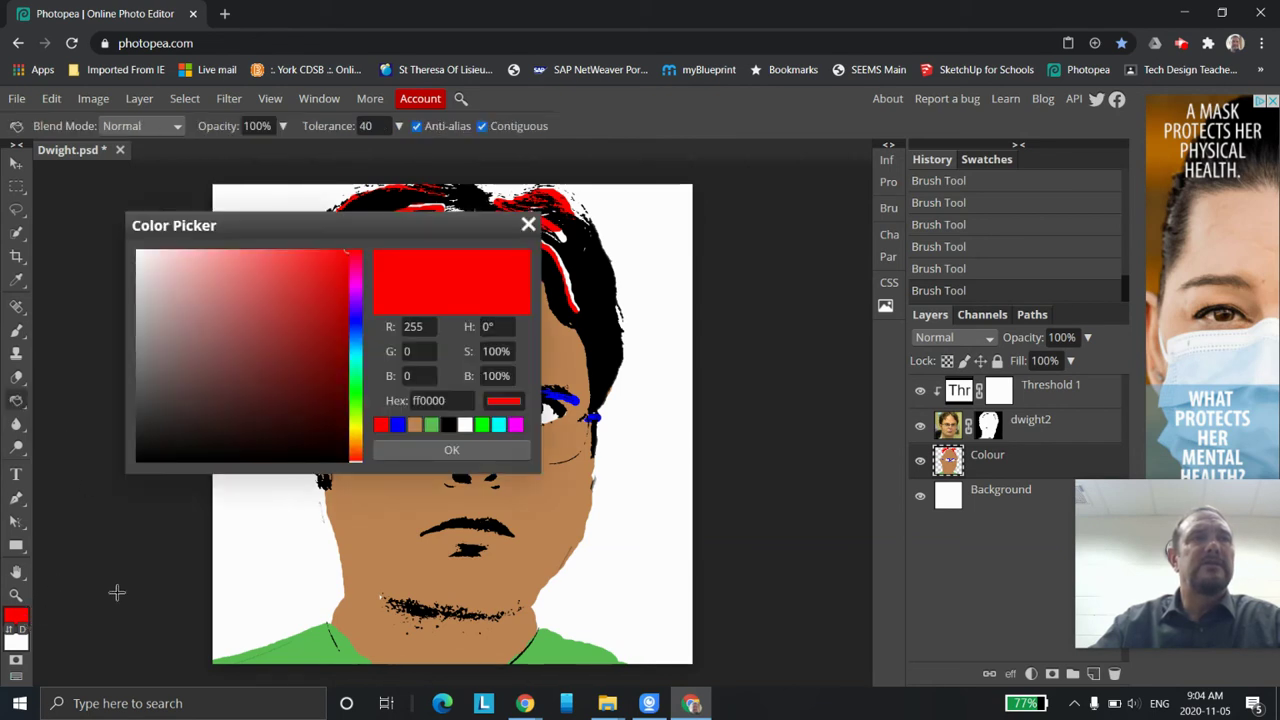
click(516, 426)
click(452, 450)
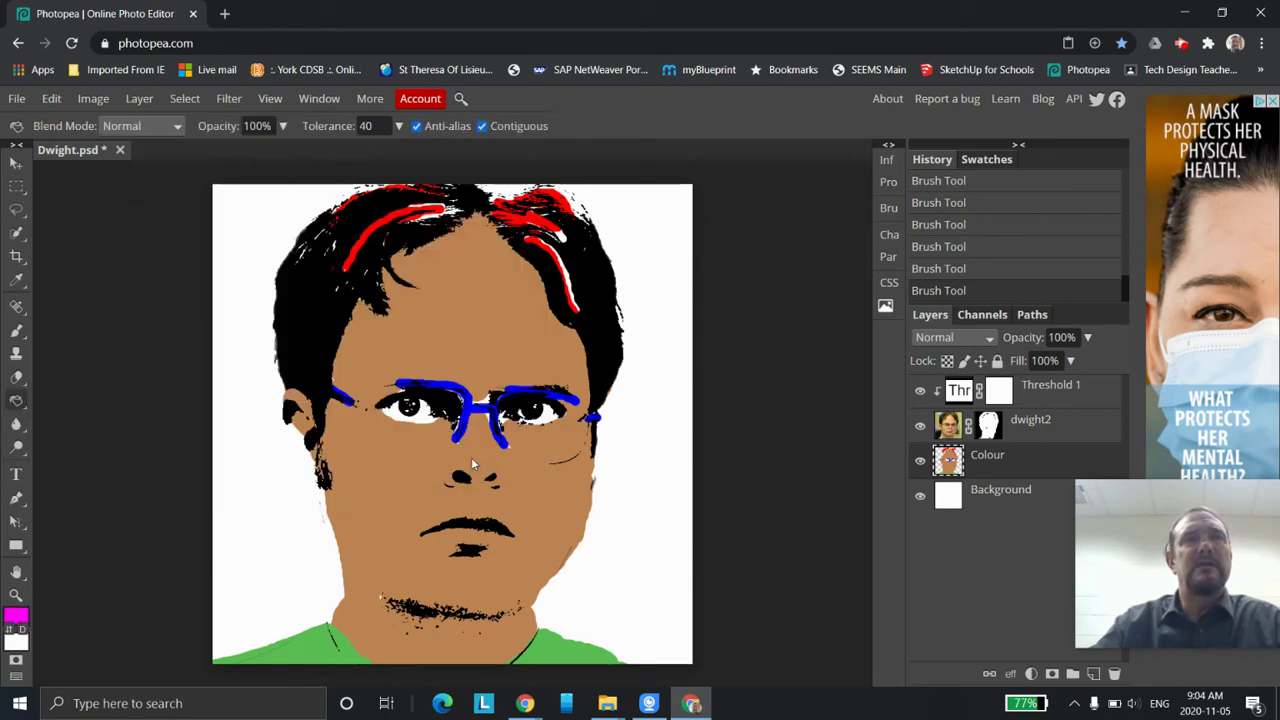
click(240, 475)
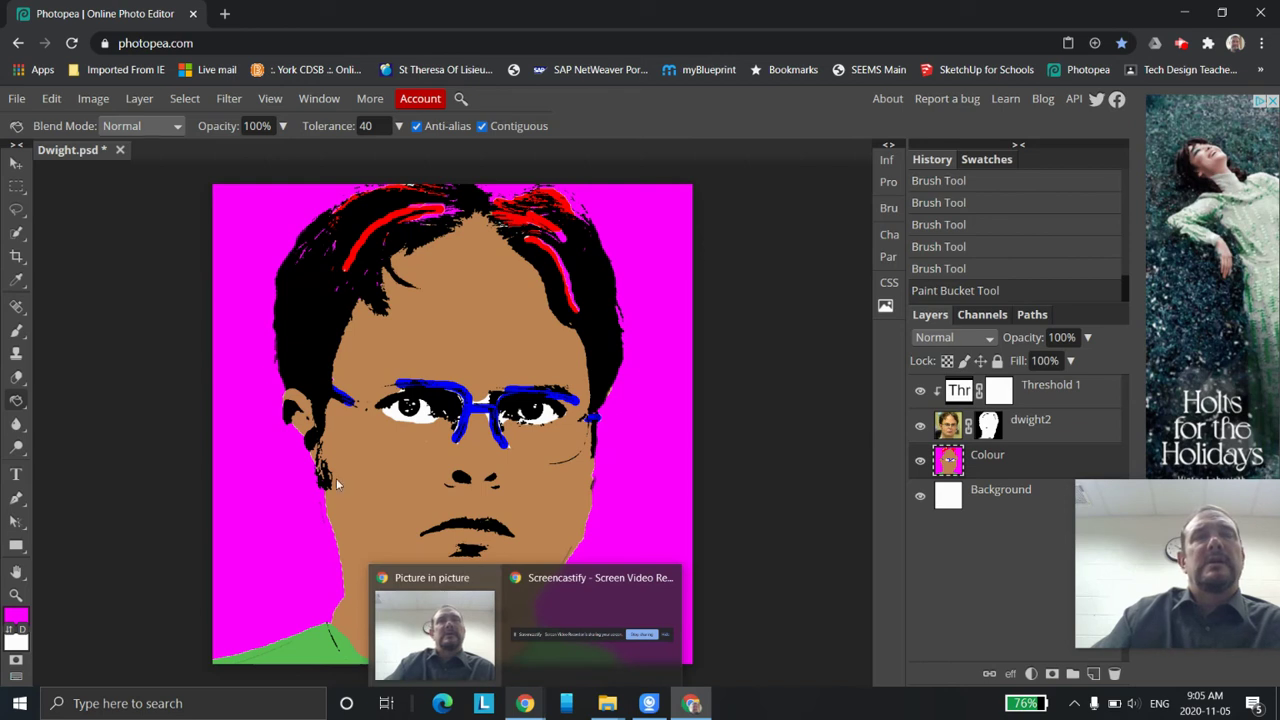
- Save the portrait as a PSD and export it as a JPG
click(26, 100)
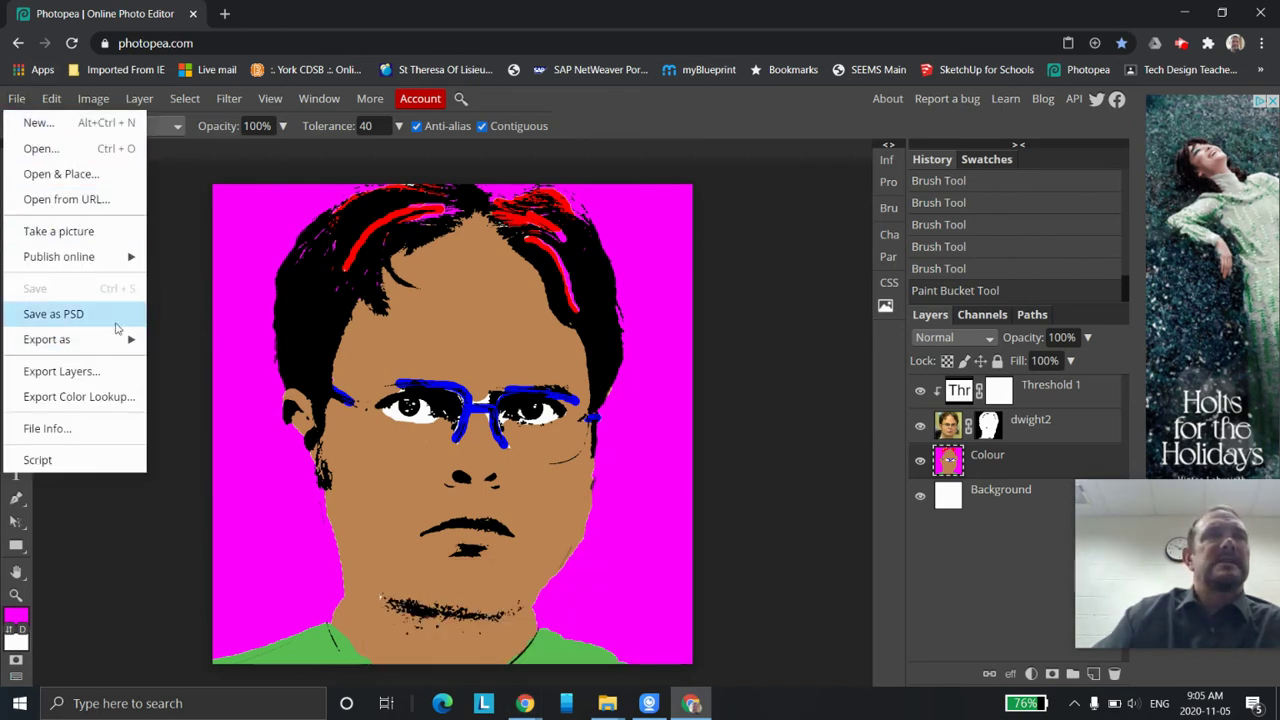
click(63, 318)
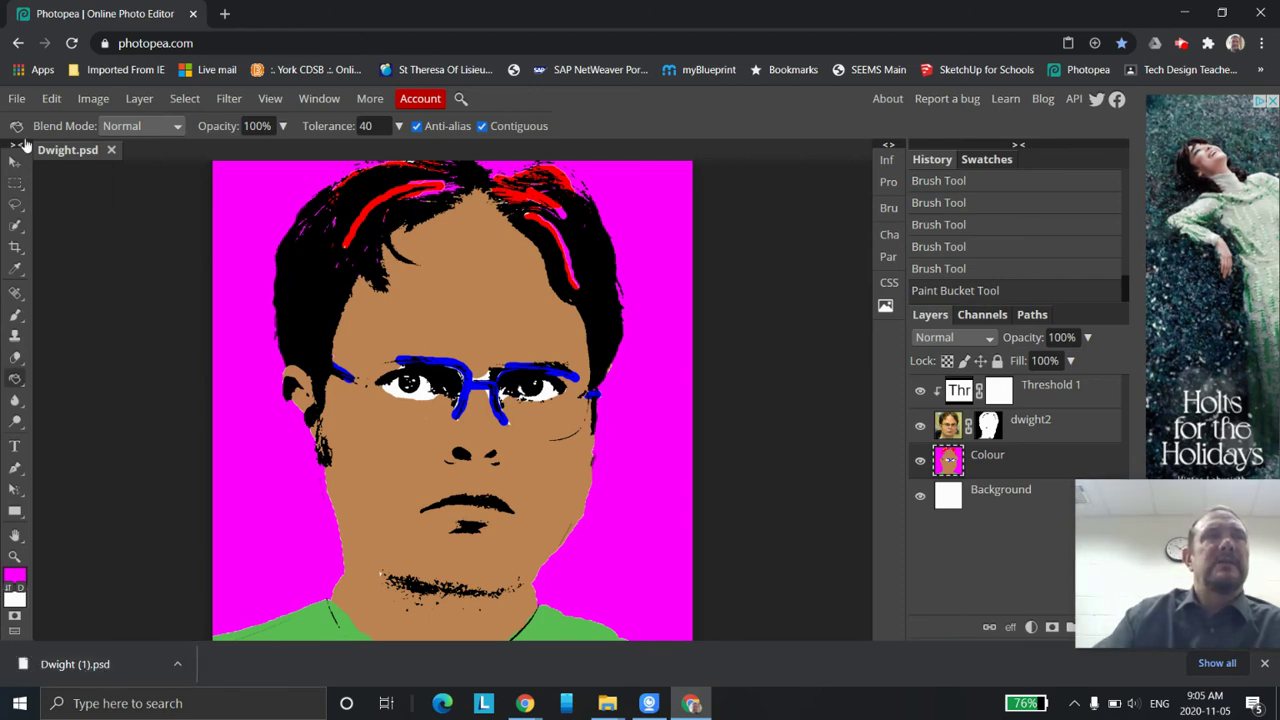
click(16, 99)
mouse_move(56, 344)
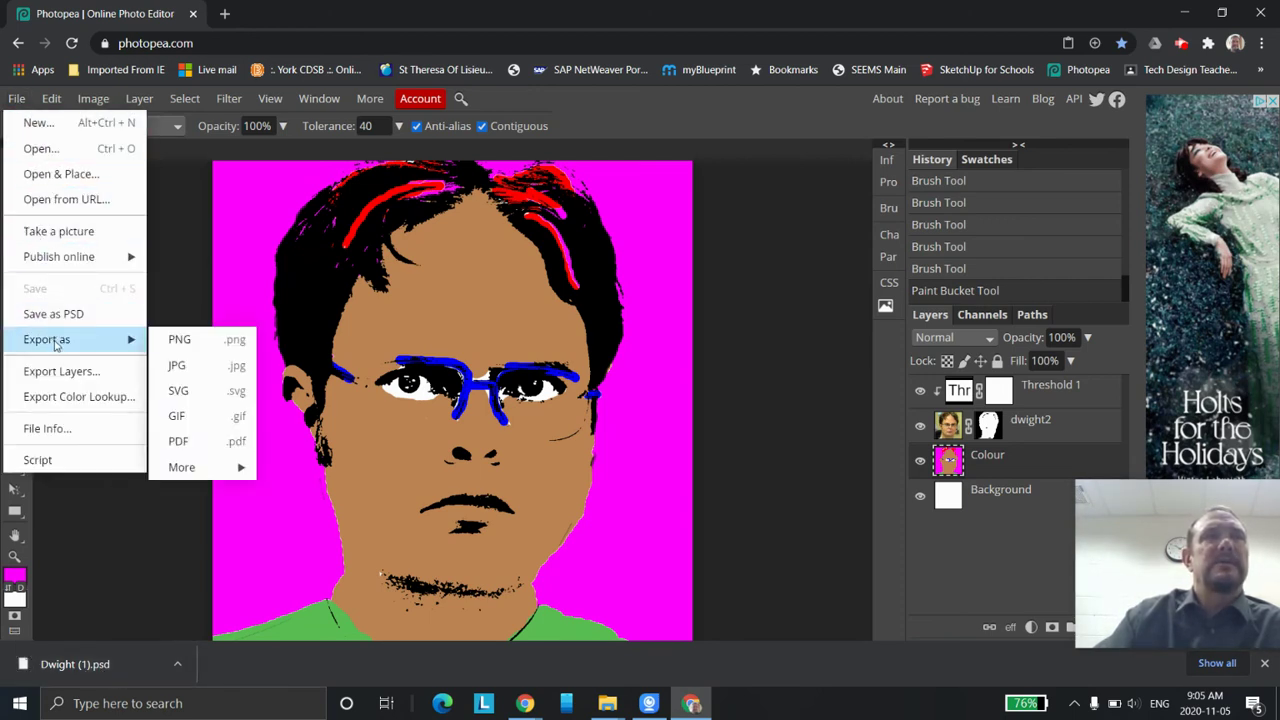
click(211, 369)
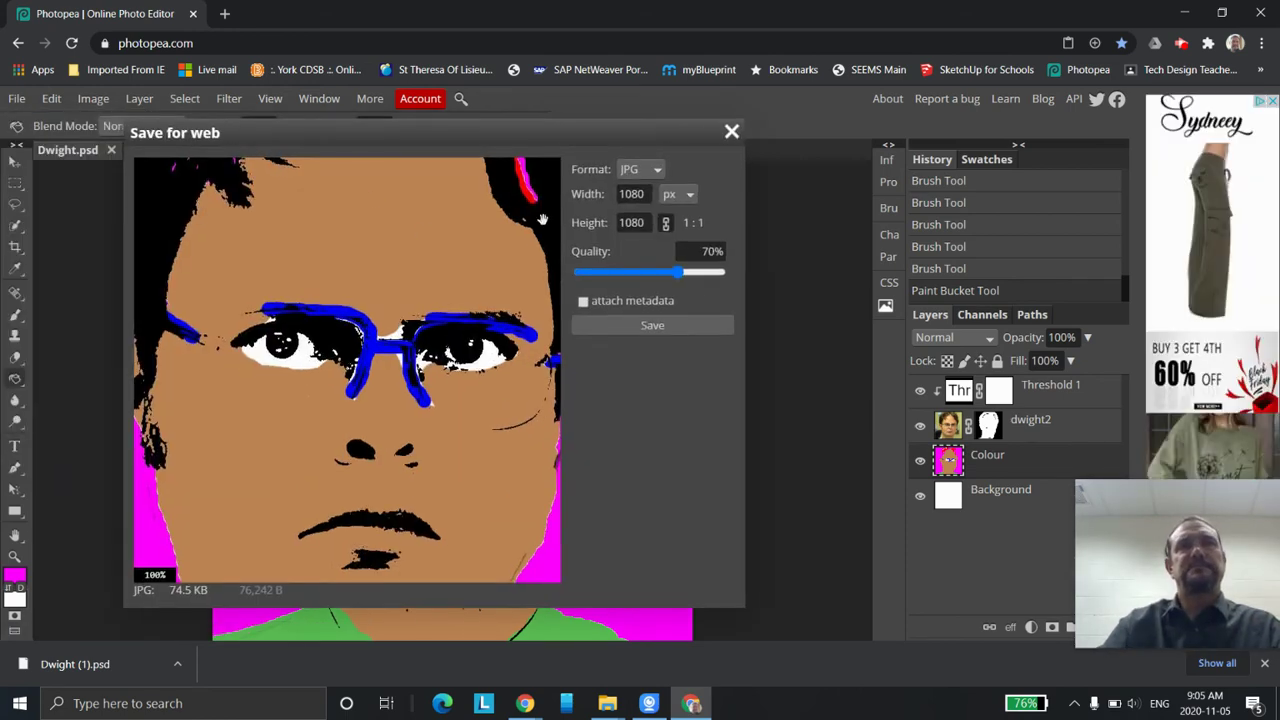
click(662, 322)
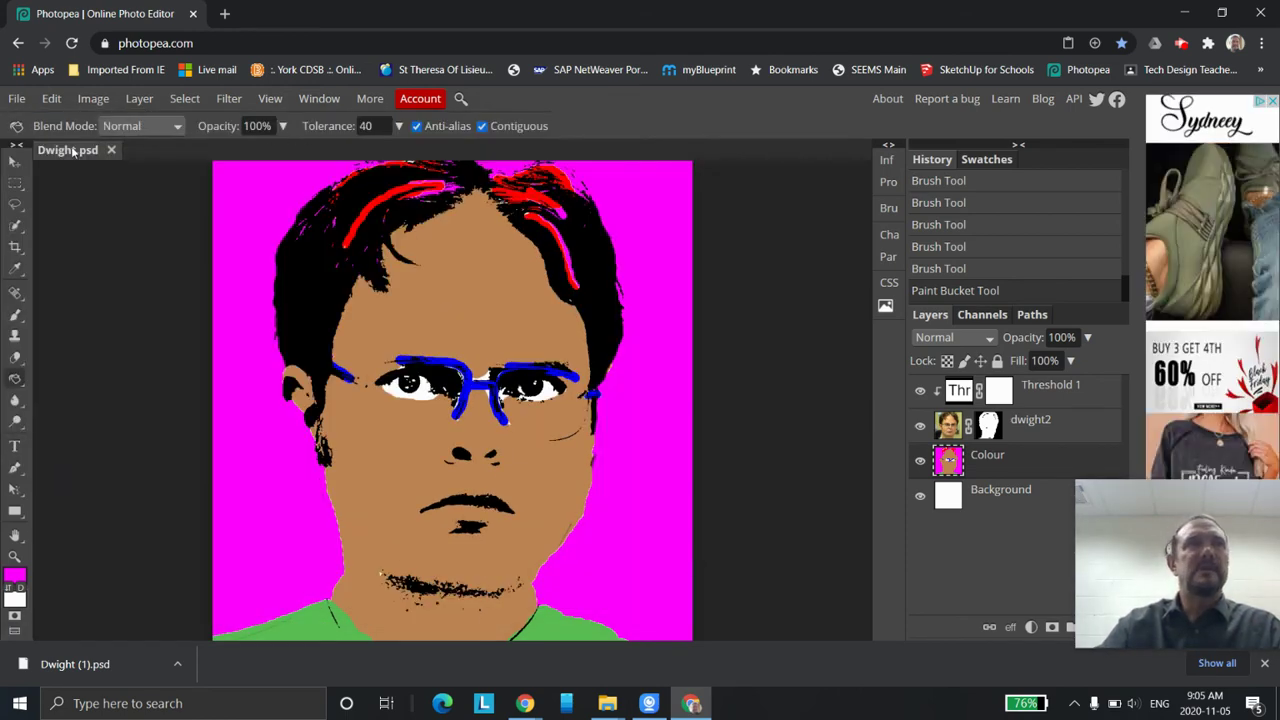
- Append 1 to the document name, making it Dwight1
click(241, 266)
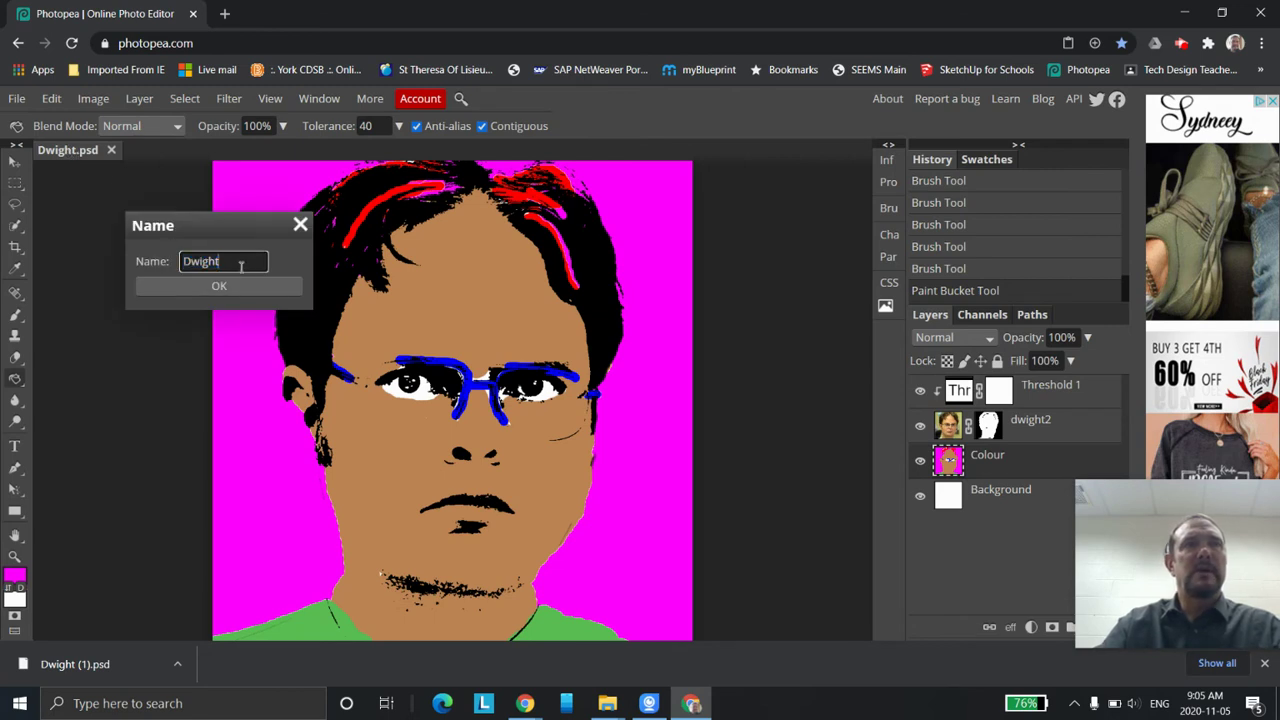
text(1)
click(268, 288)
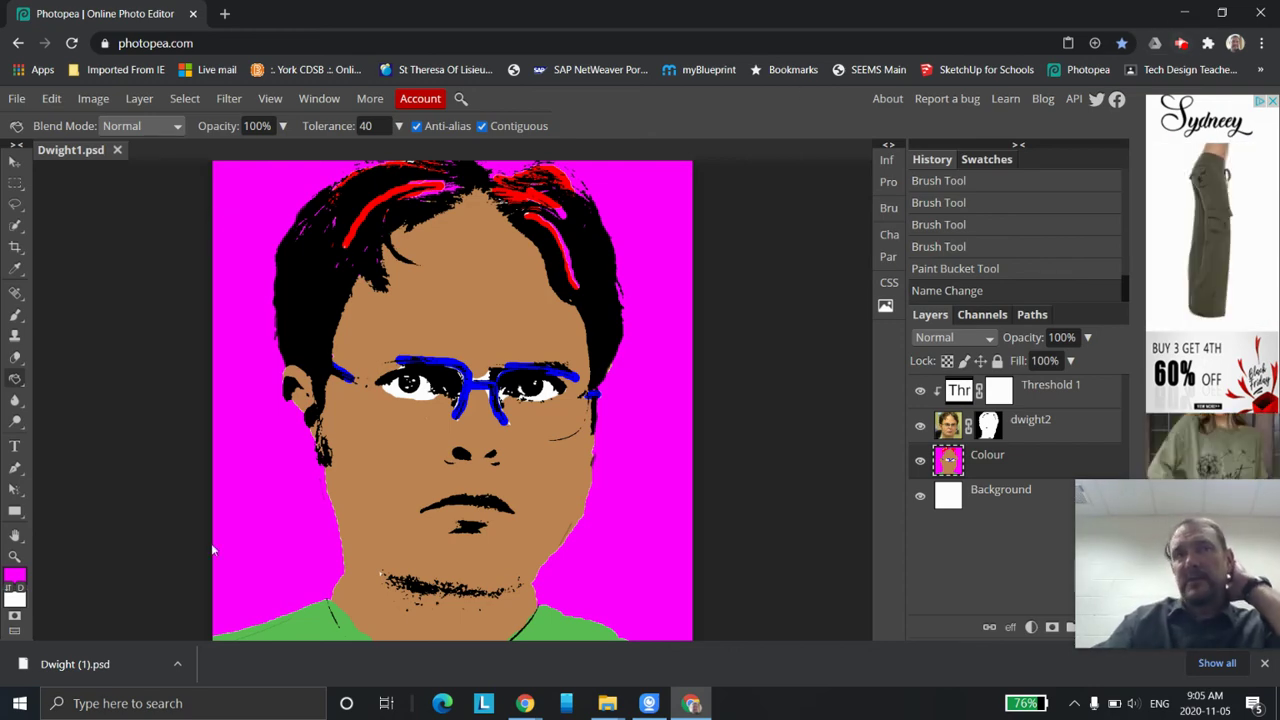
click(608, 703)
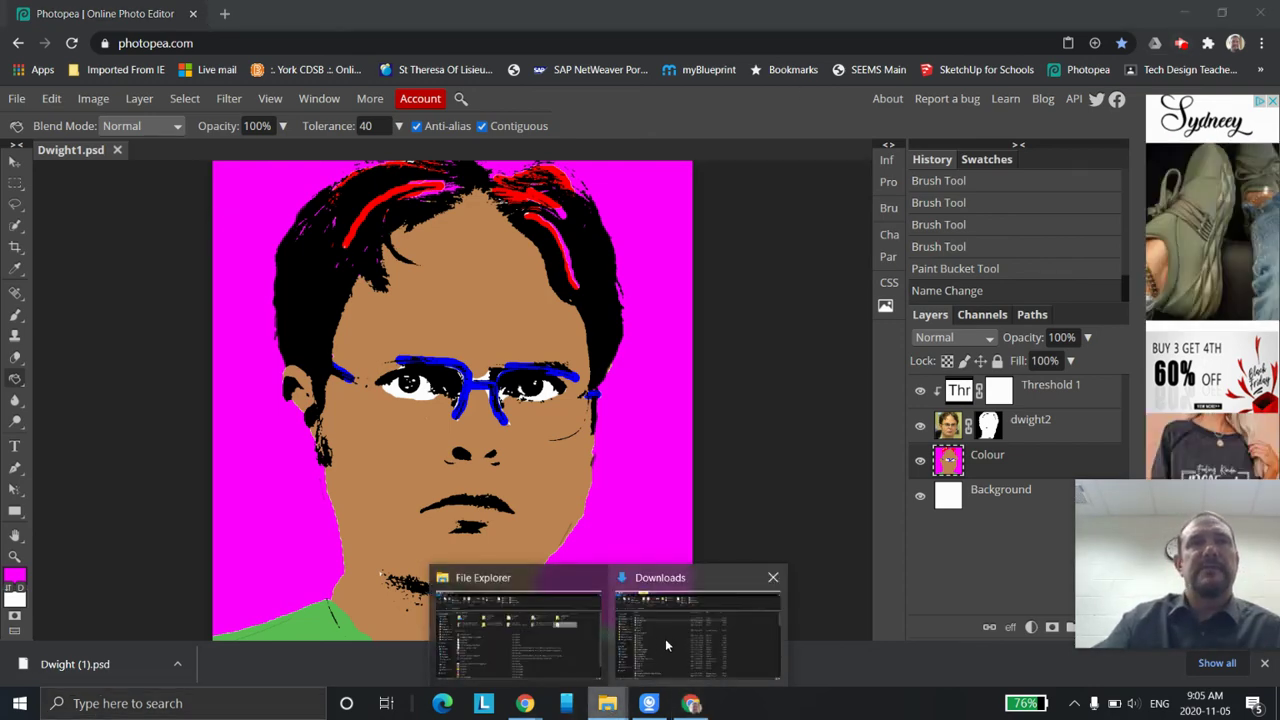
click(665, 638)
double_click(209, 211)
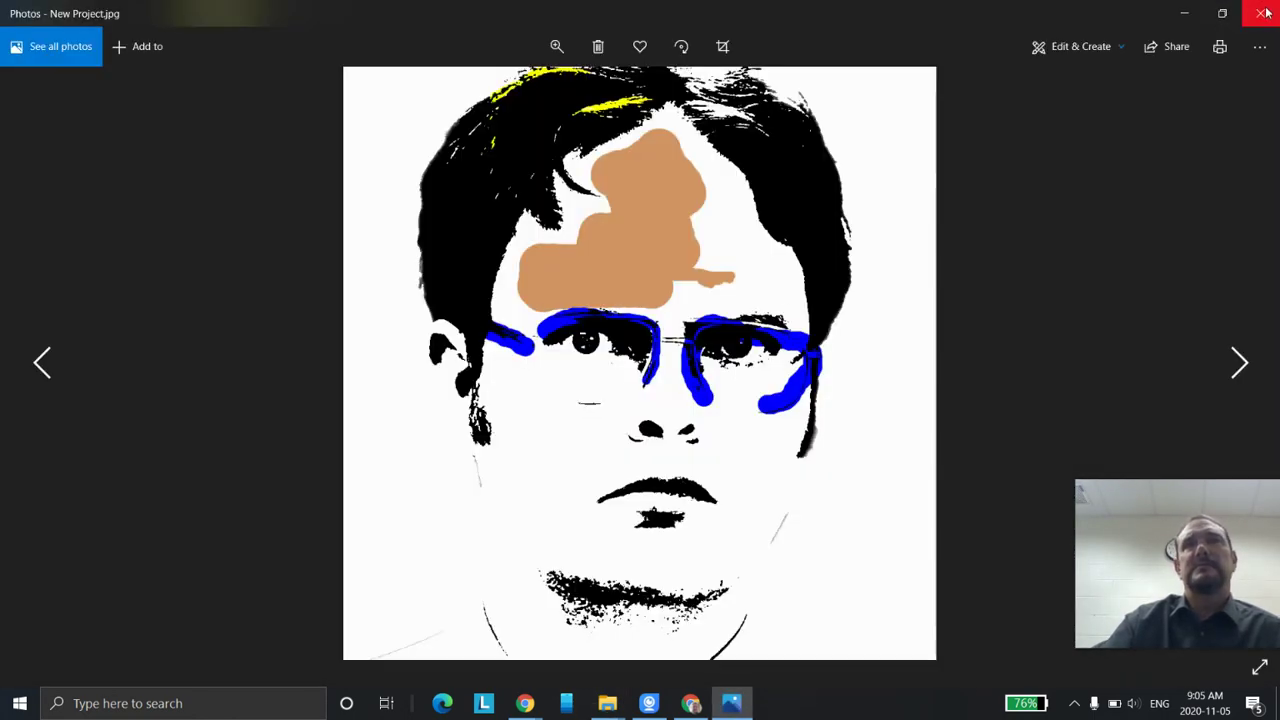
click(1262, 12)
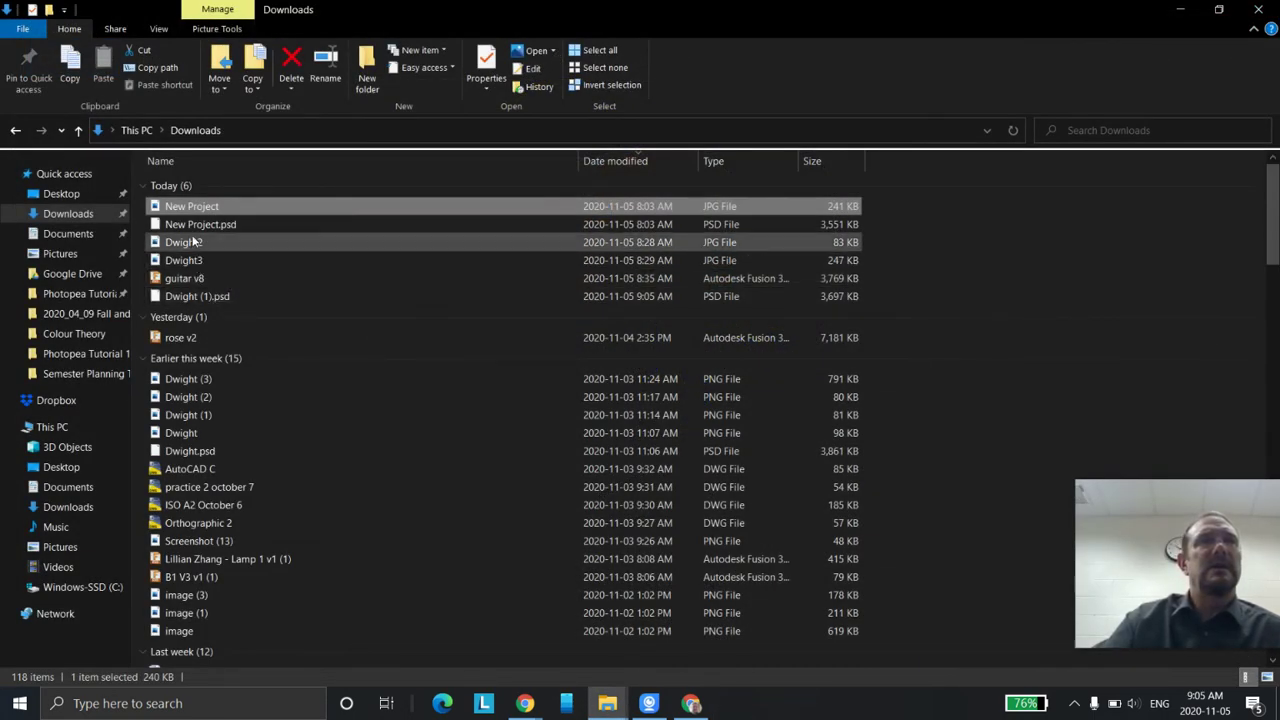
click(1258, 12)
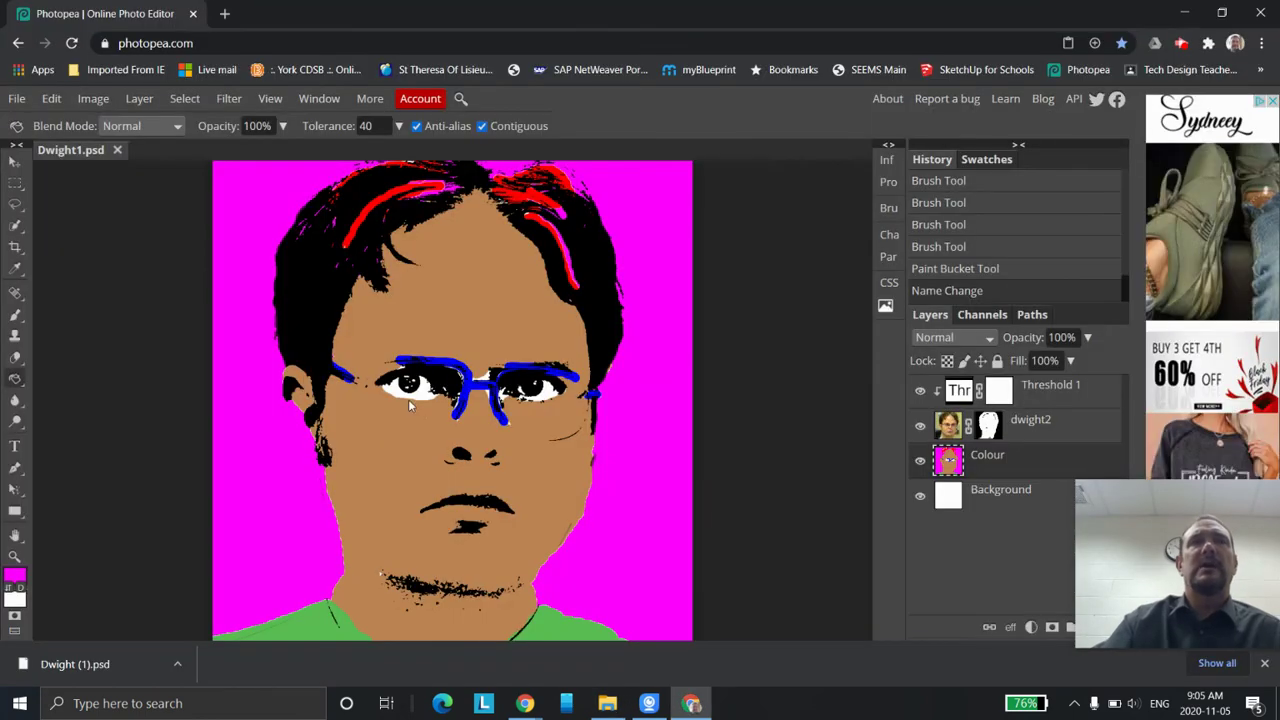
- Export the portrait as Dwight1.jpg at 100% quality and open the downloaded file
click(17, 98)
mouse_move(52, 340)
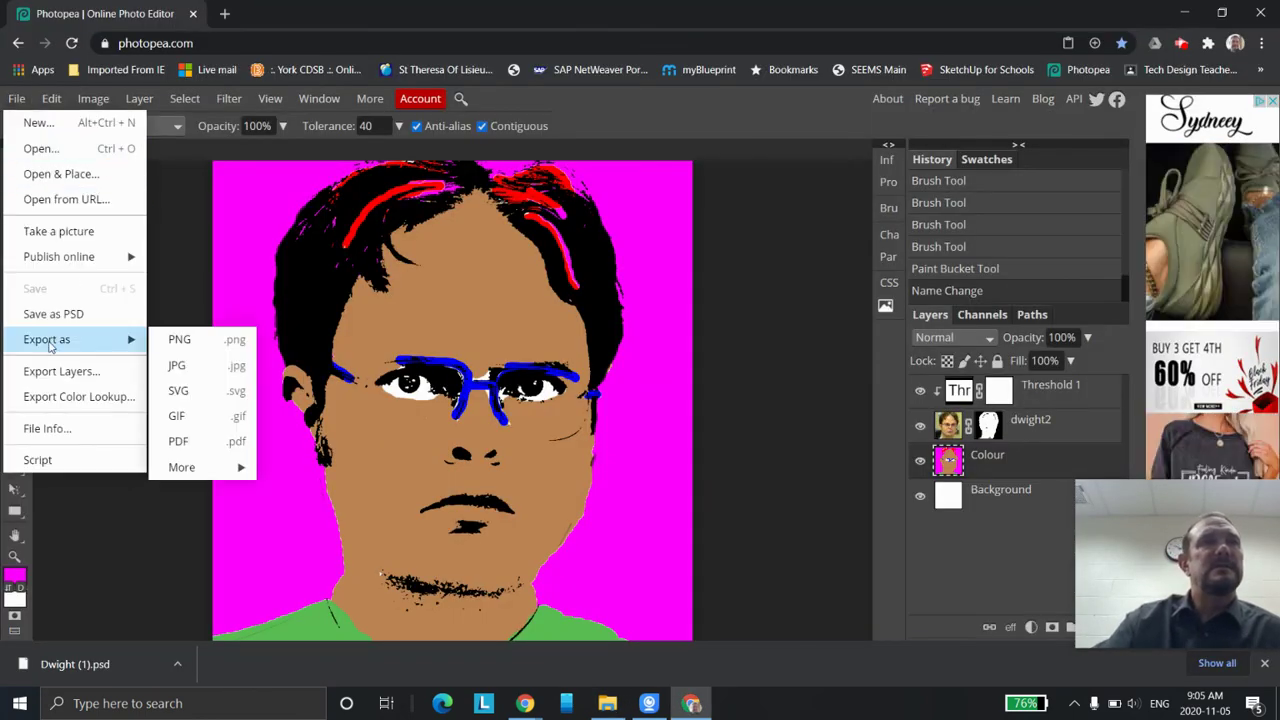
click(178, 366)
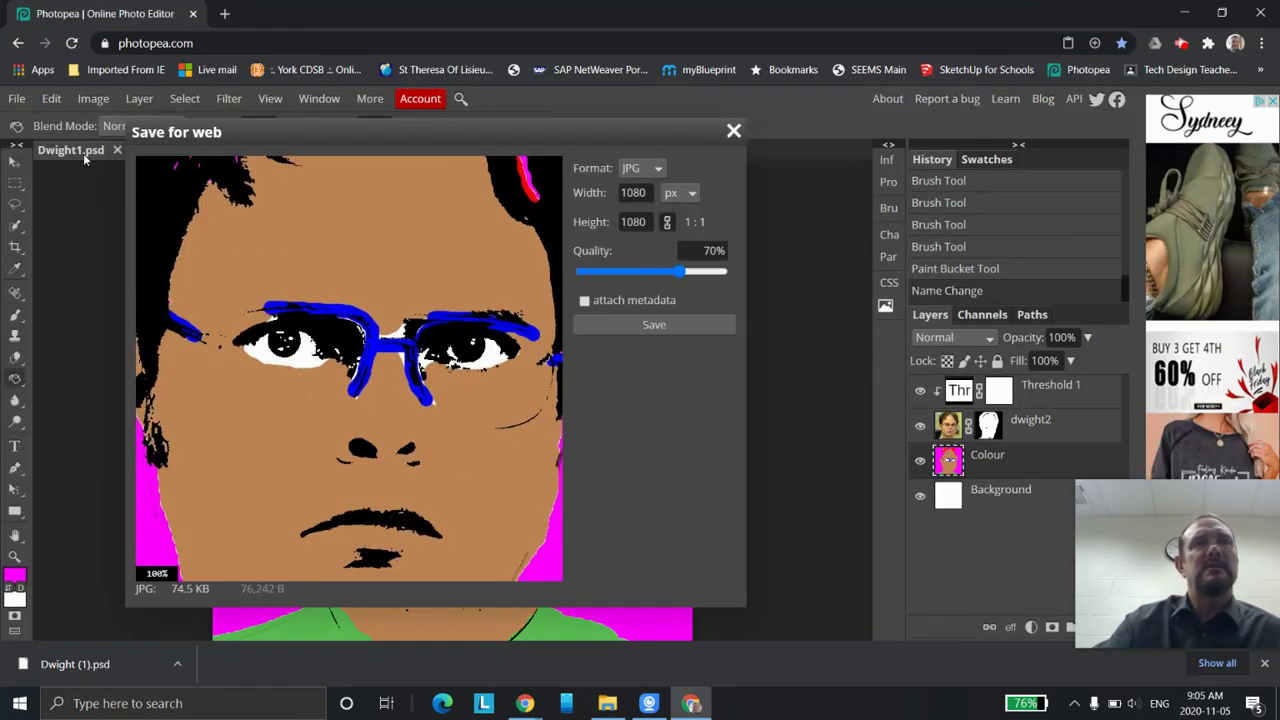
drag(679, 271, 740, 290)
click(652, 325)
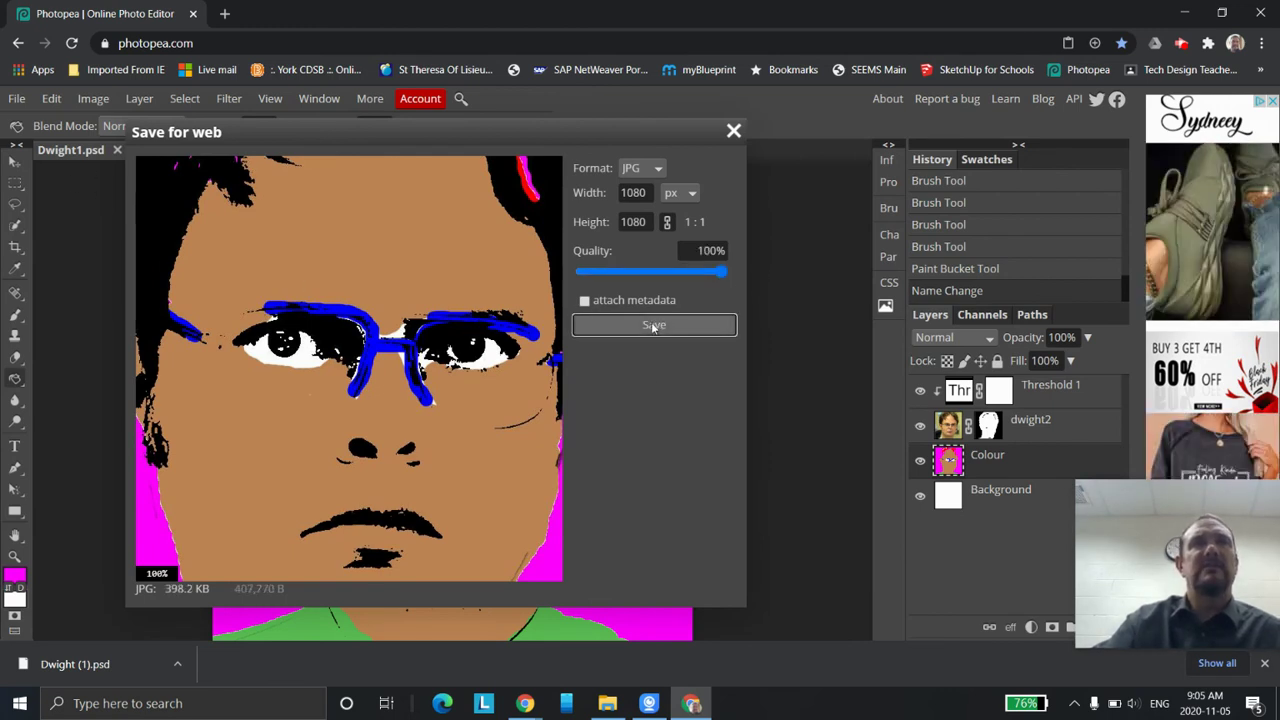
click(90, 664)
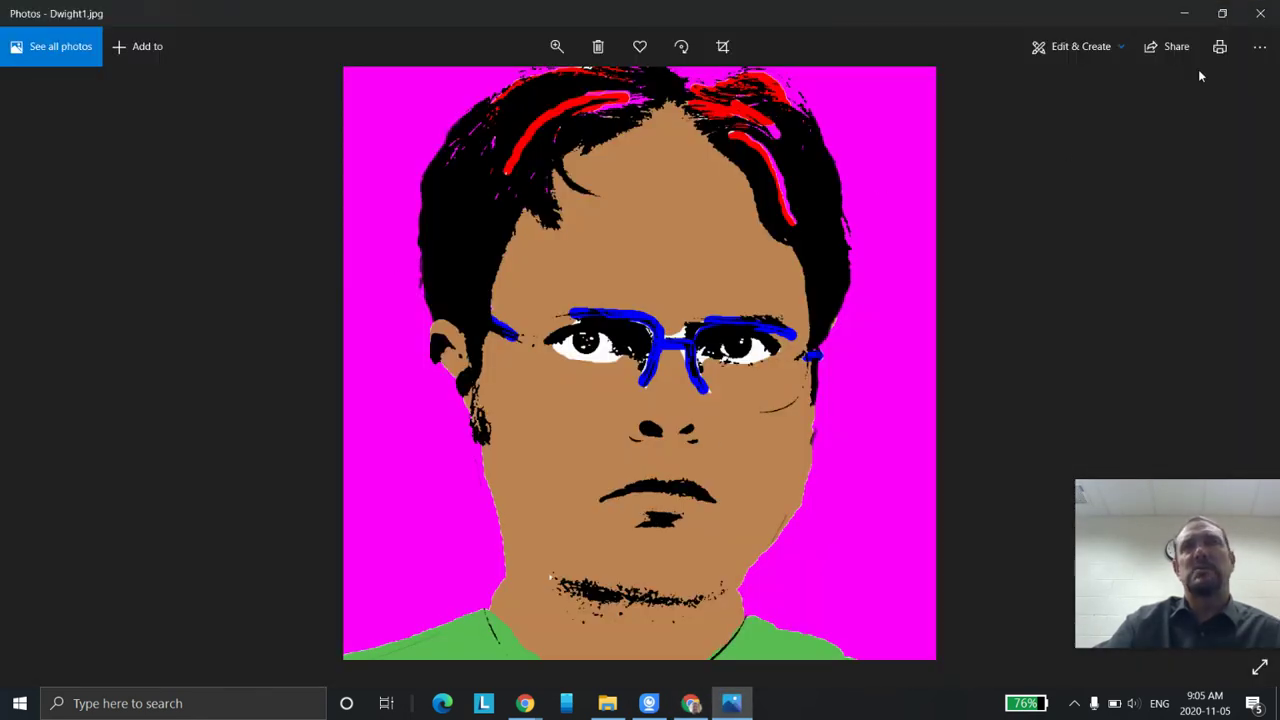
- Close the Photos preview of Dwight1.jpg
click(1261, 13)
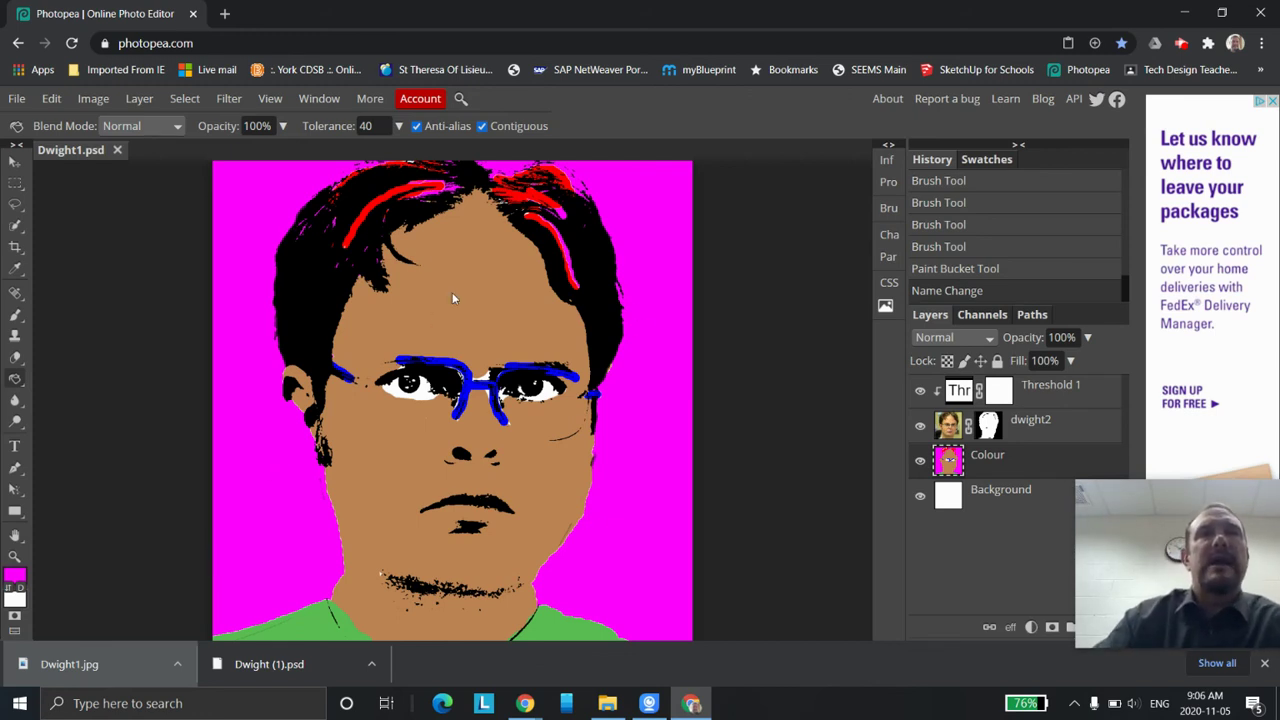
- Bucket-fill the magenta background with a bright, fully saturated green
click(15, 576)
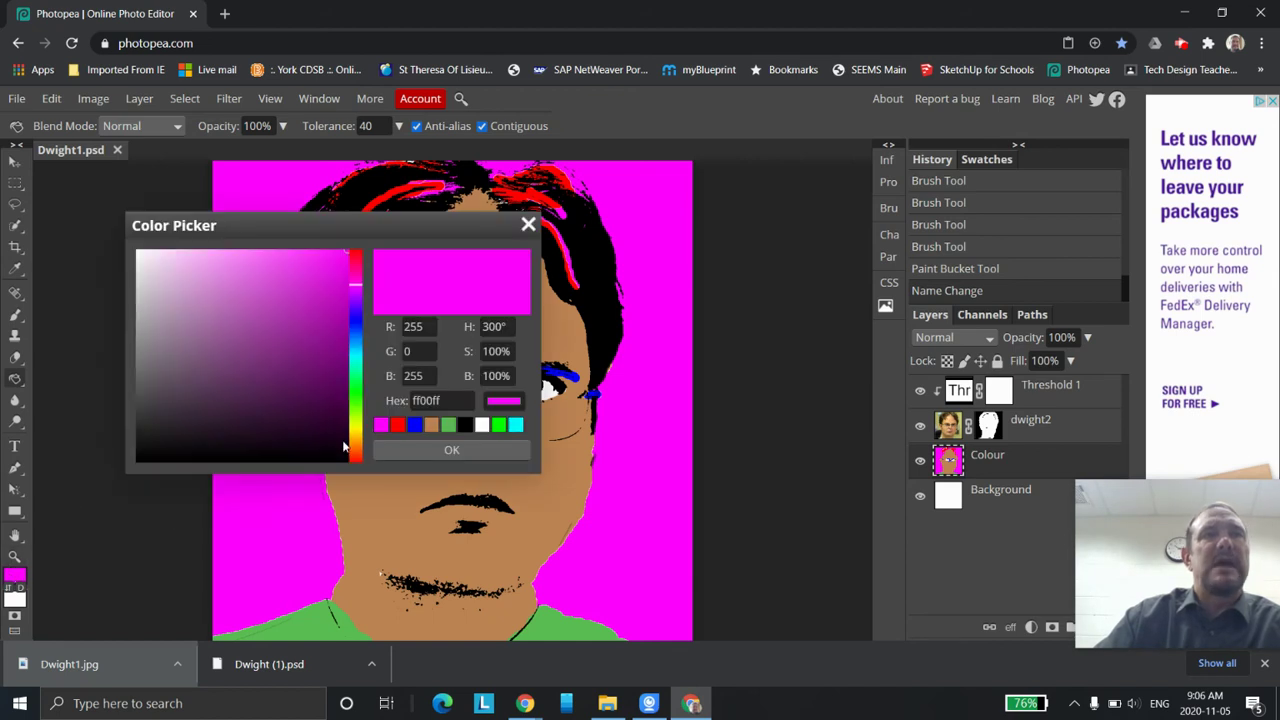
click(356, 399)
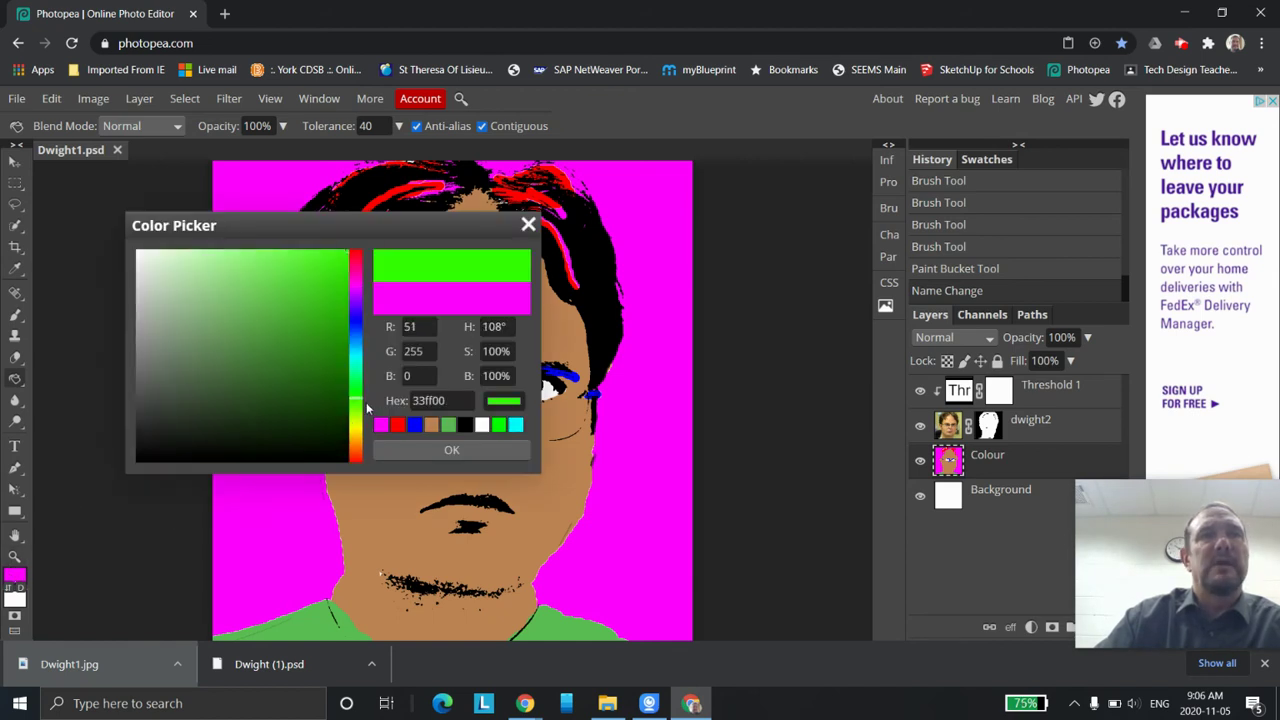
click(337, 269)
click(346, 252)
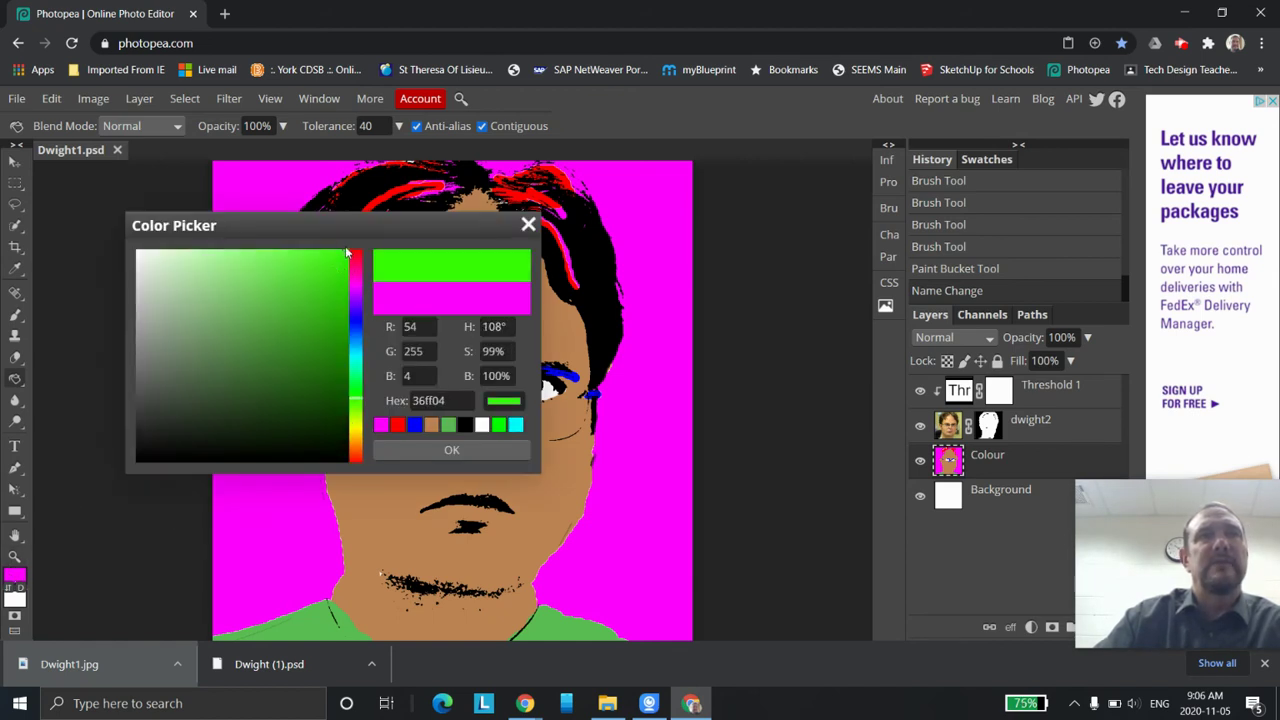
click(448, 451)
click(15, 379)
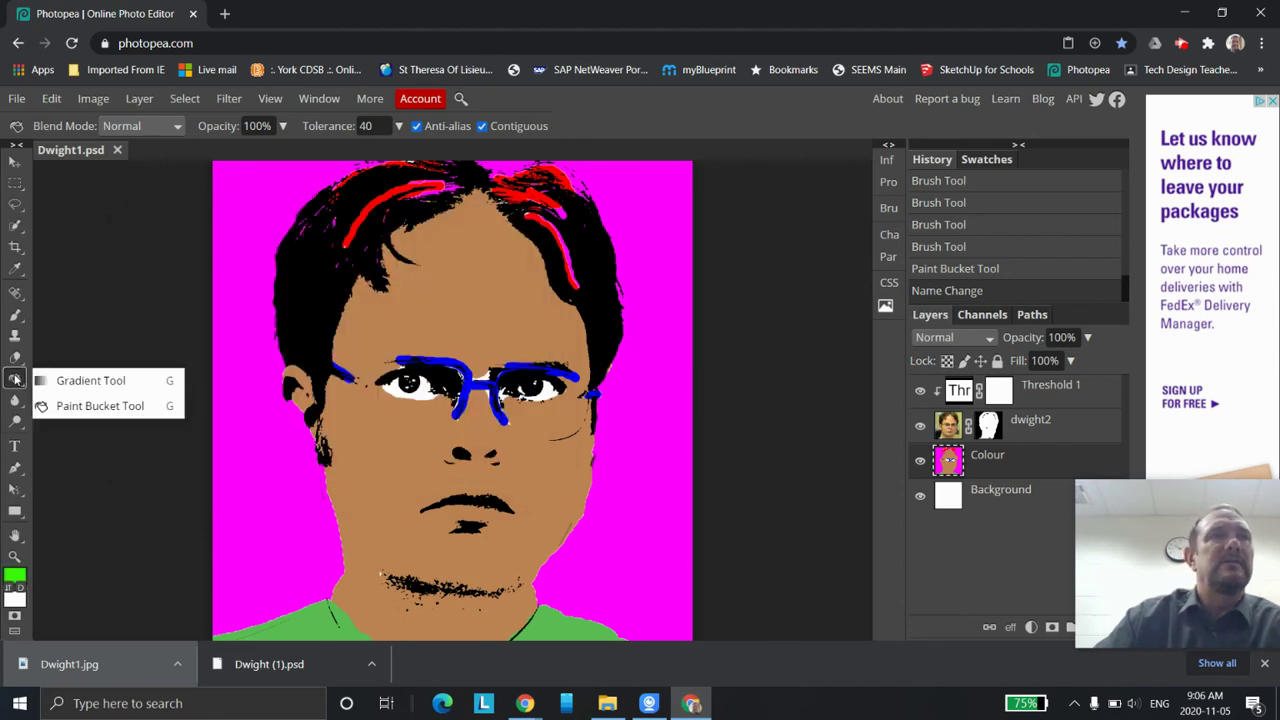
click(15, 379)
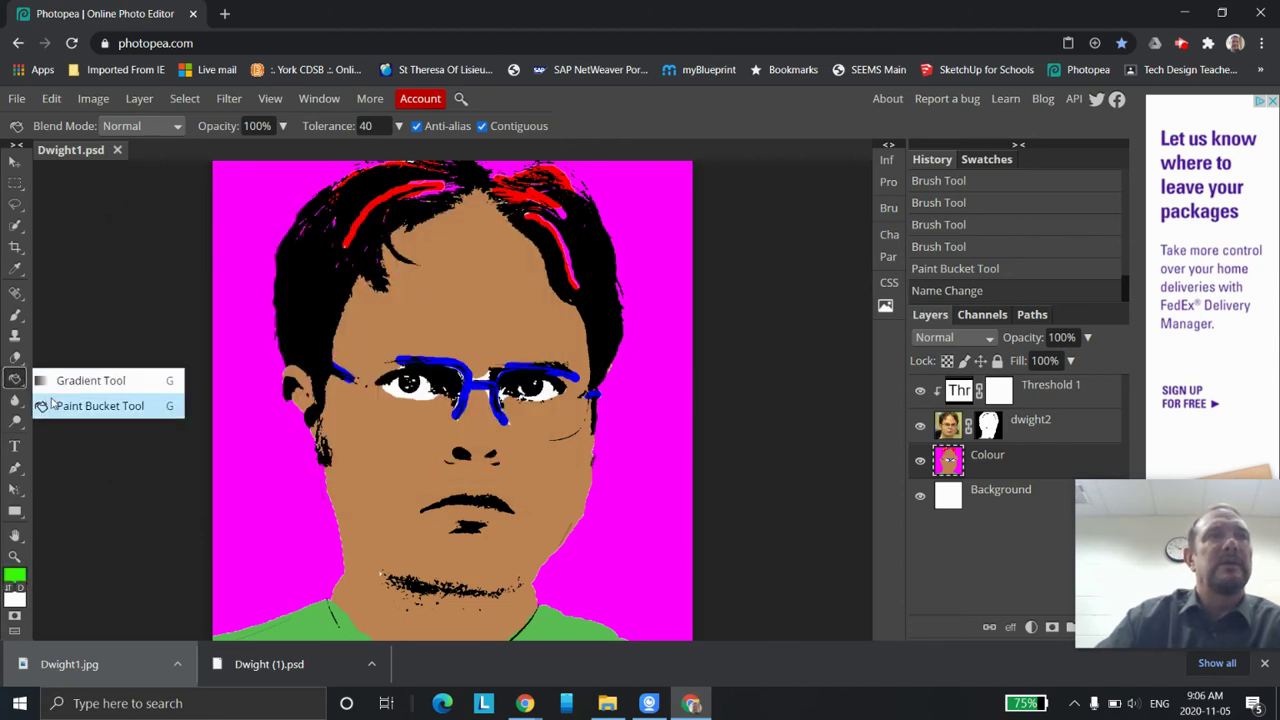
click(263, 460)
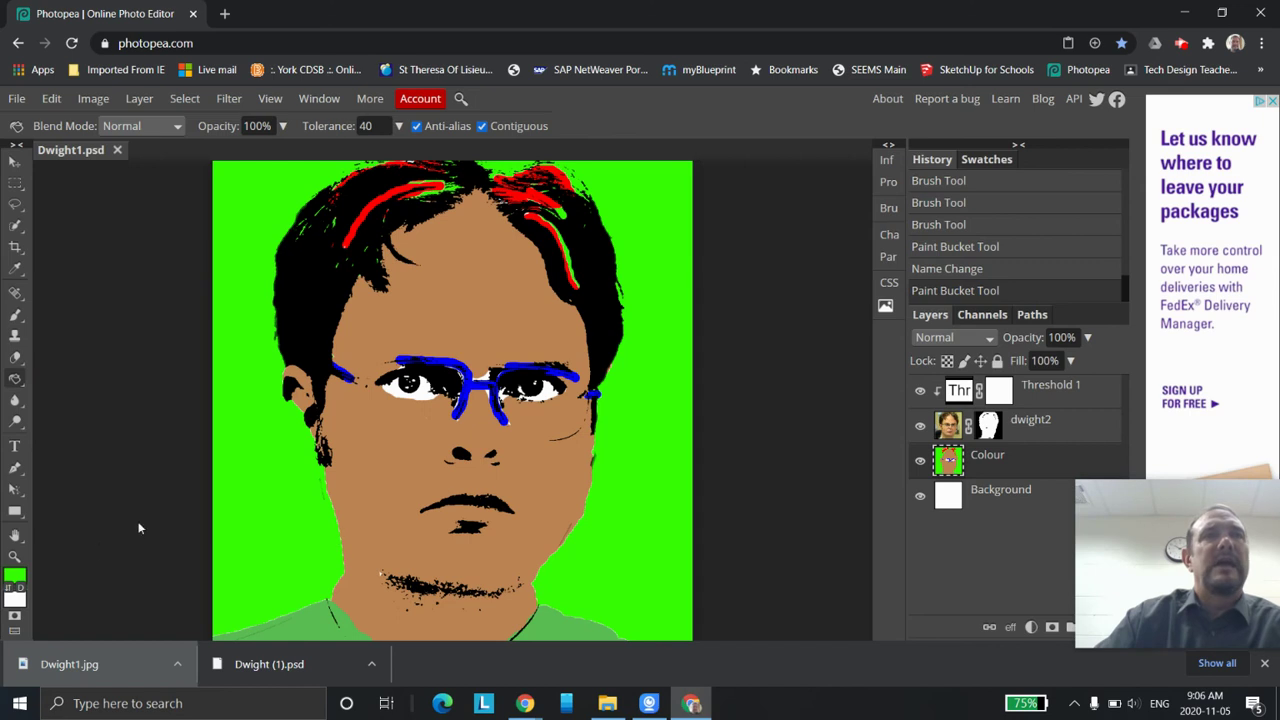
- Bucket-fill the blue glasses frames and side strokes red
click(13, 577)
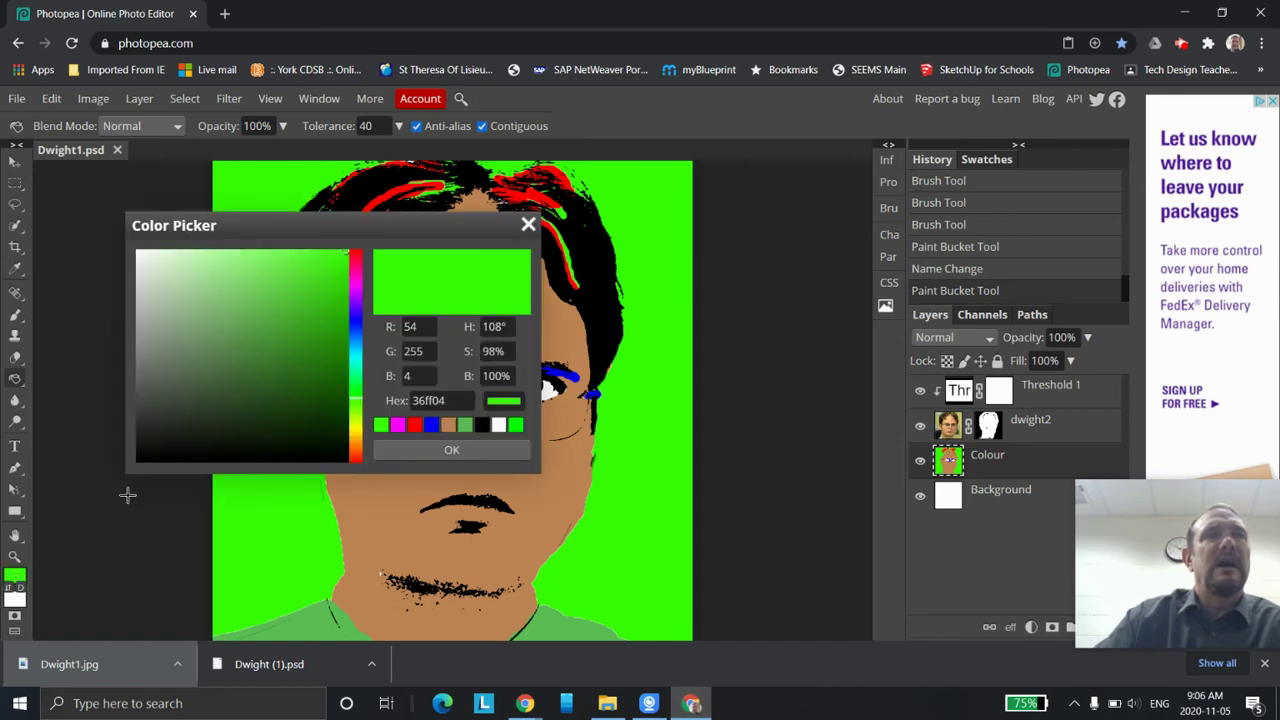
click(414, 425)
click(452, 448)
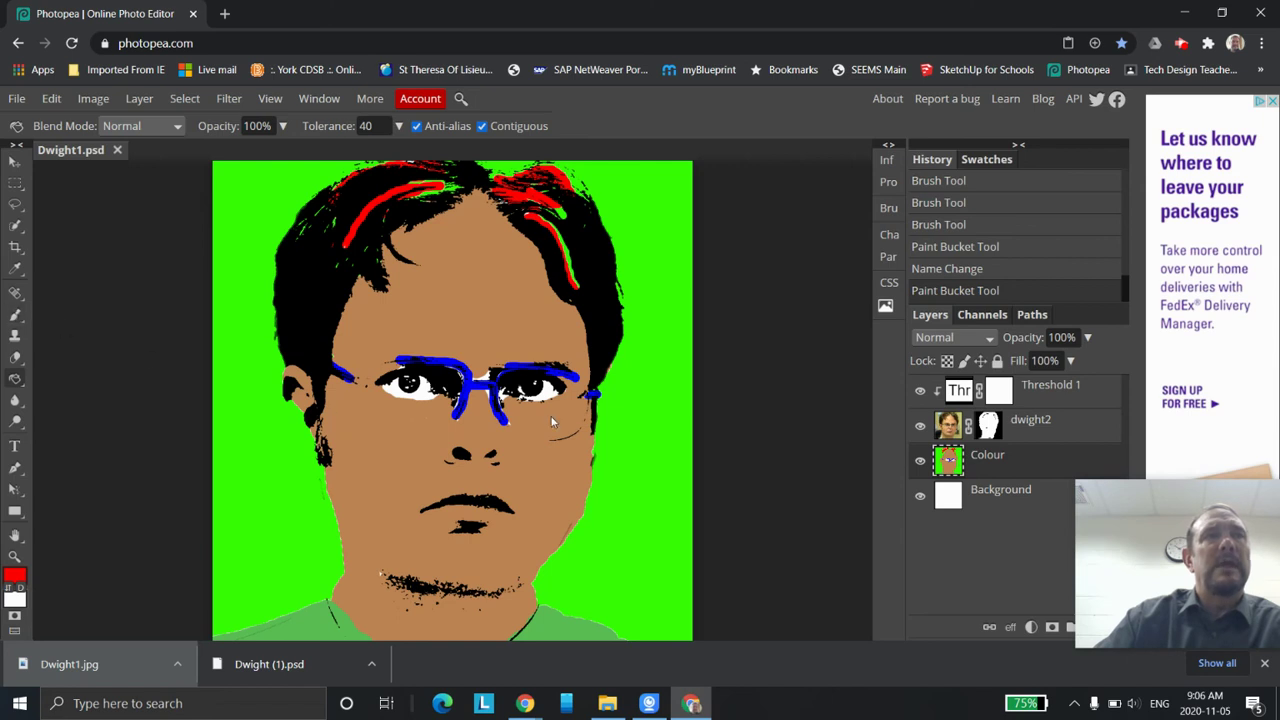
click(465, 380)
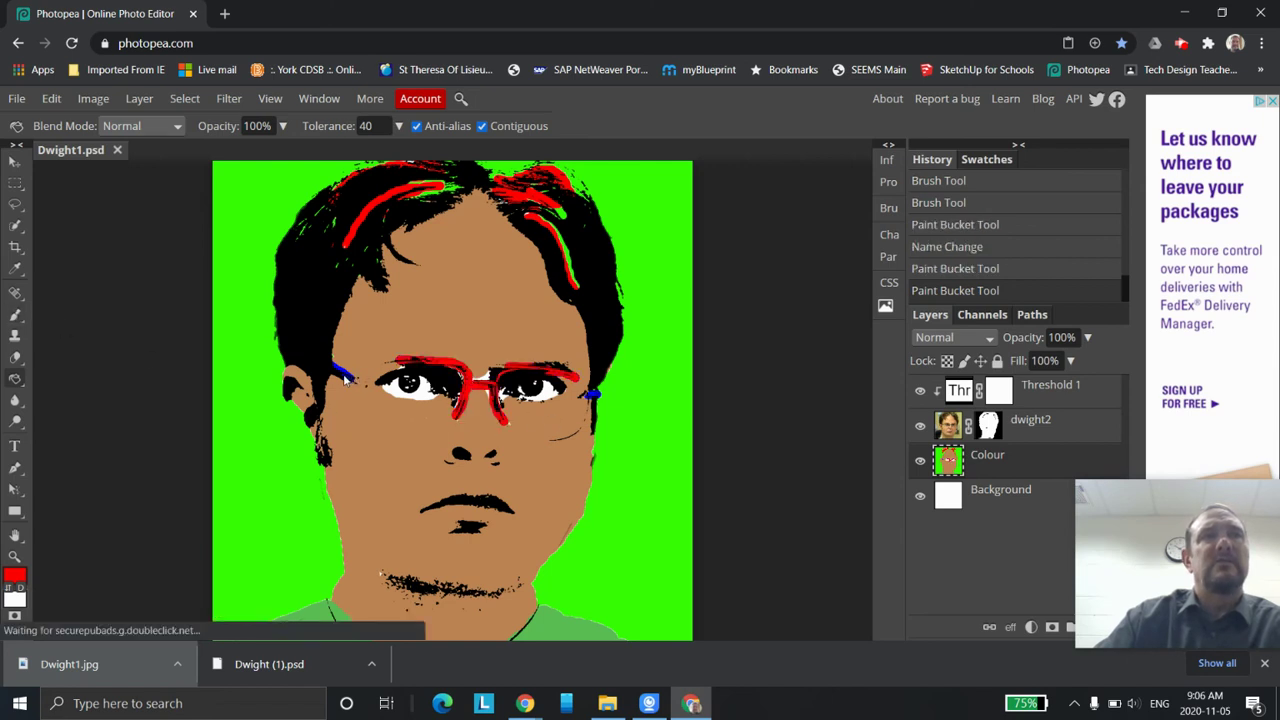
click(344, 378)
click(593, 397)
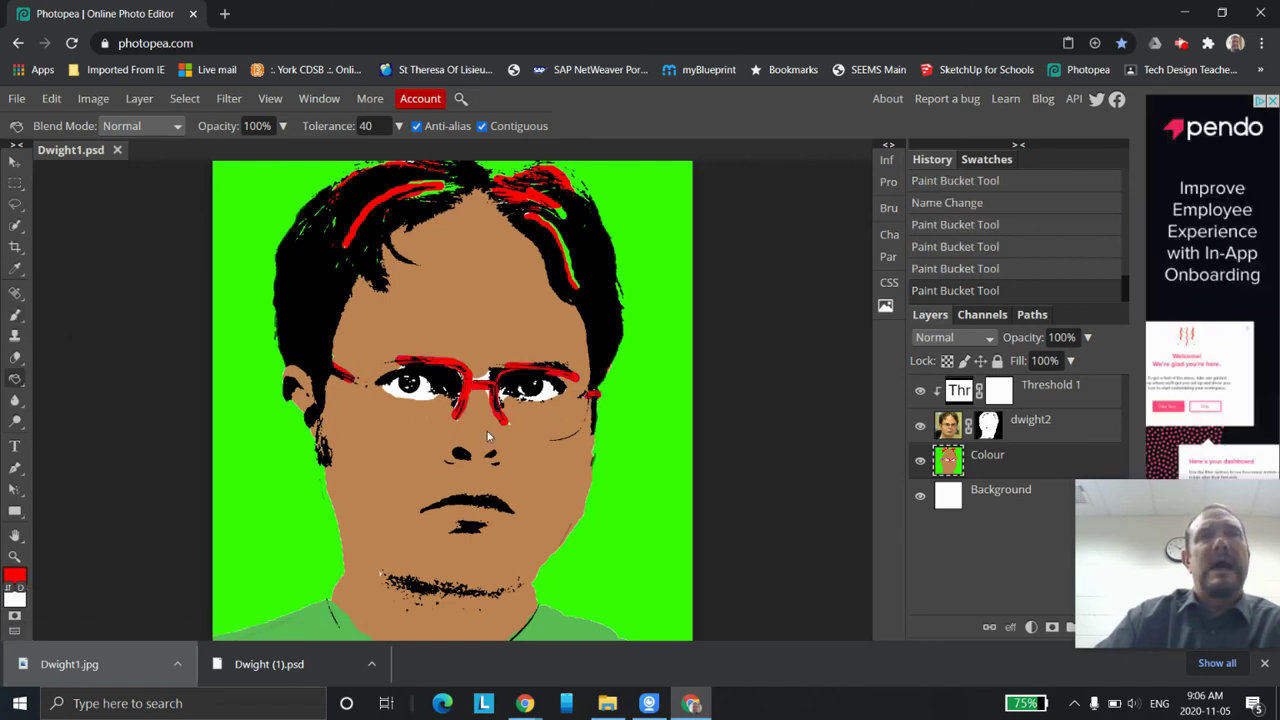
- Bucket-fill the red hair streaks and the green background orange
click(14, 576)
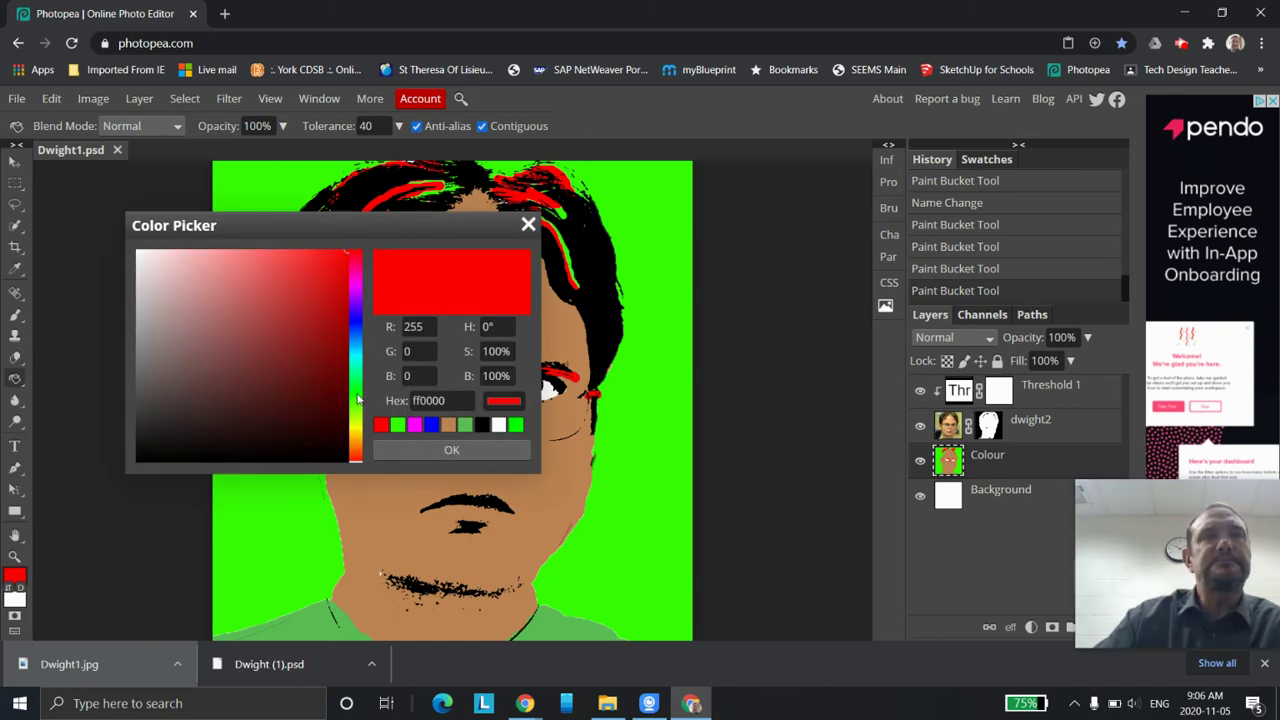
click(356, 437)
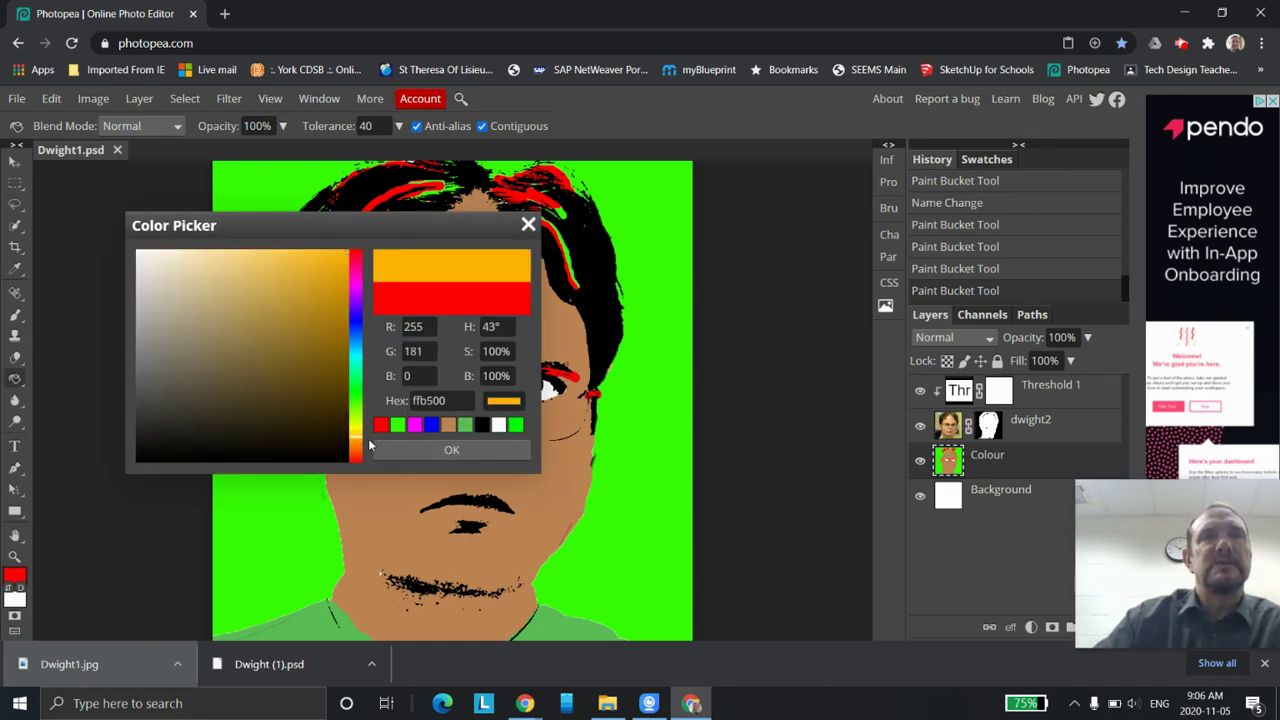
click(440, 450)
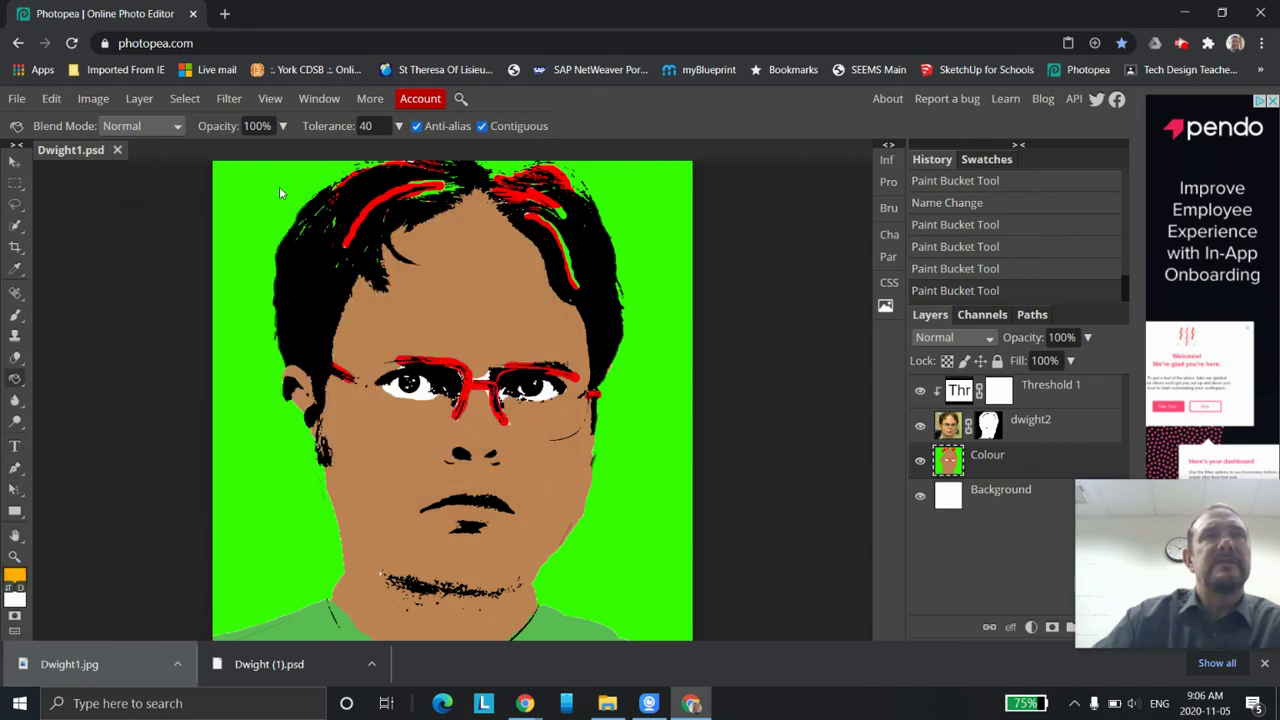
click(410, 196)
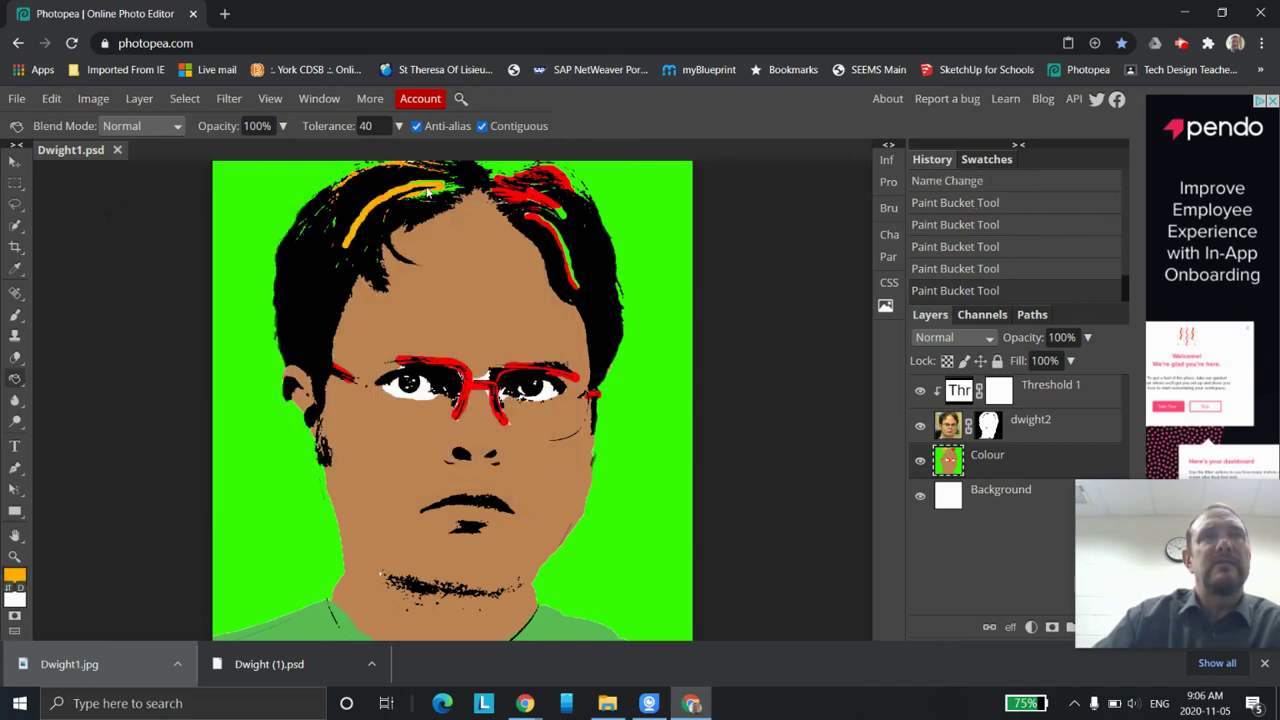
click(535, 203)
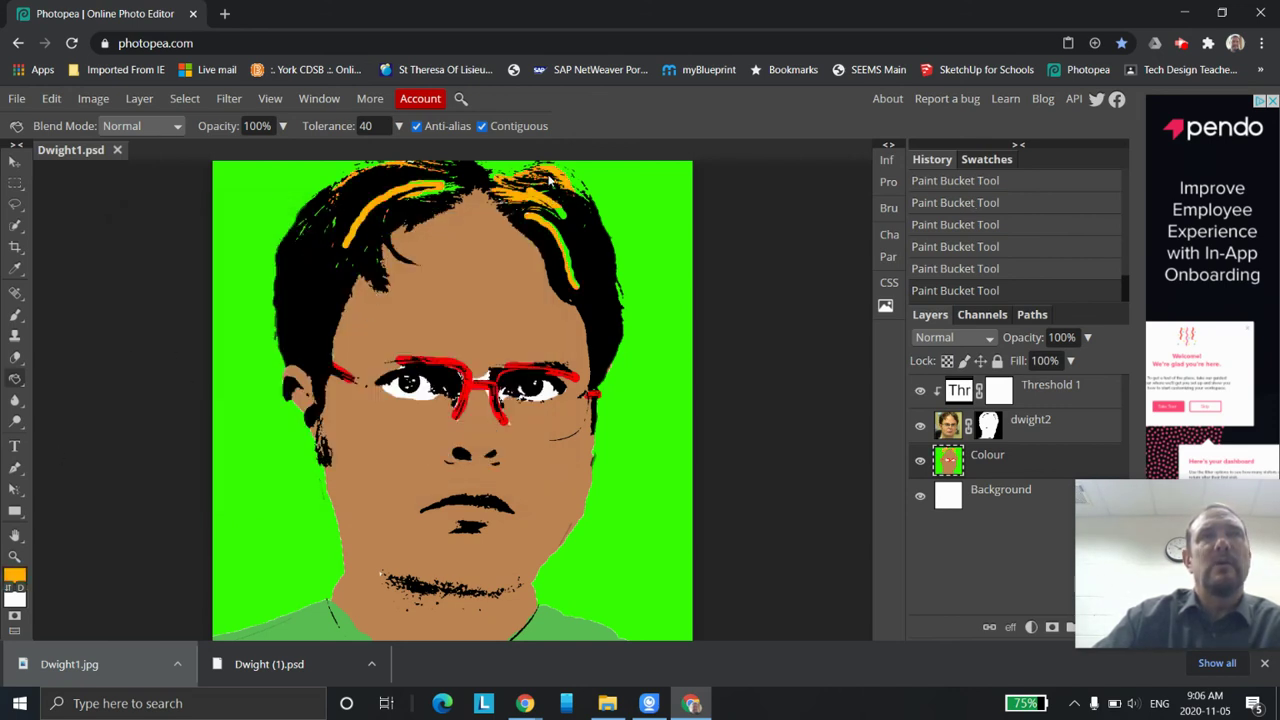
click(549, 228)
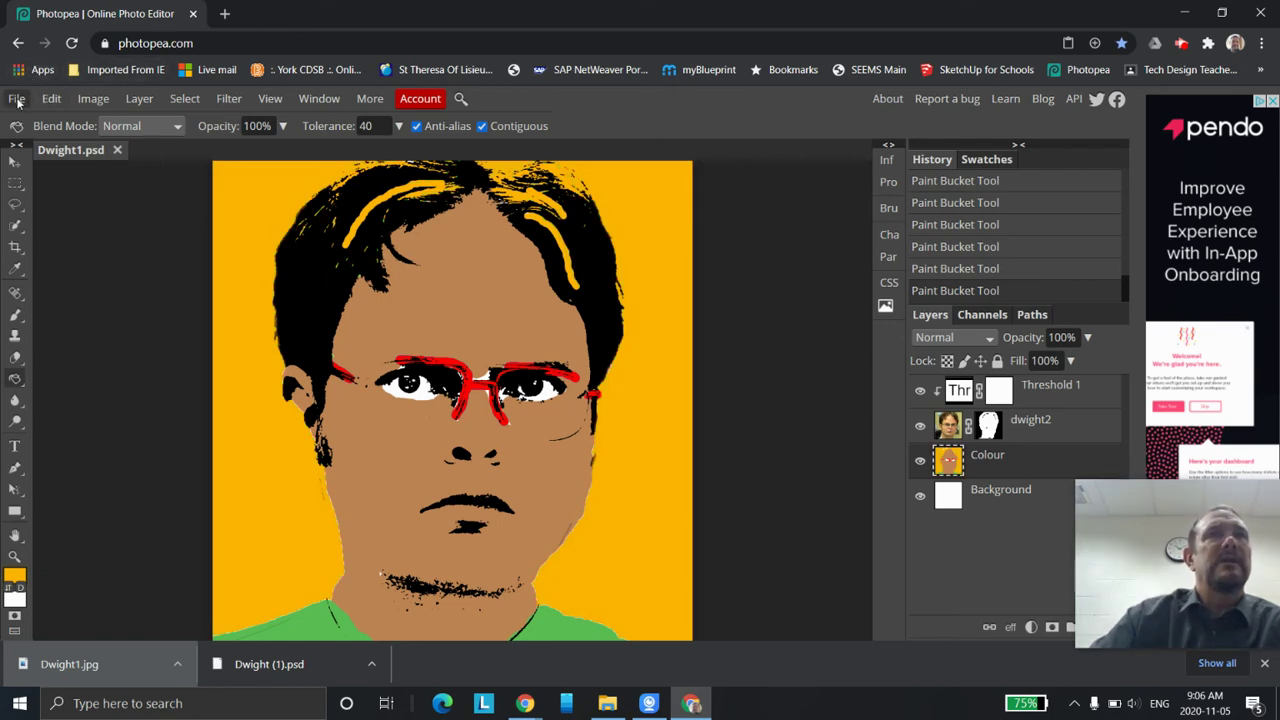
click(17, 98)
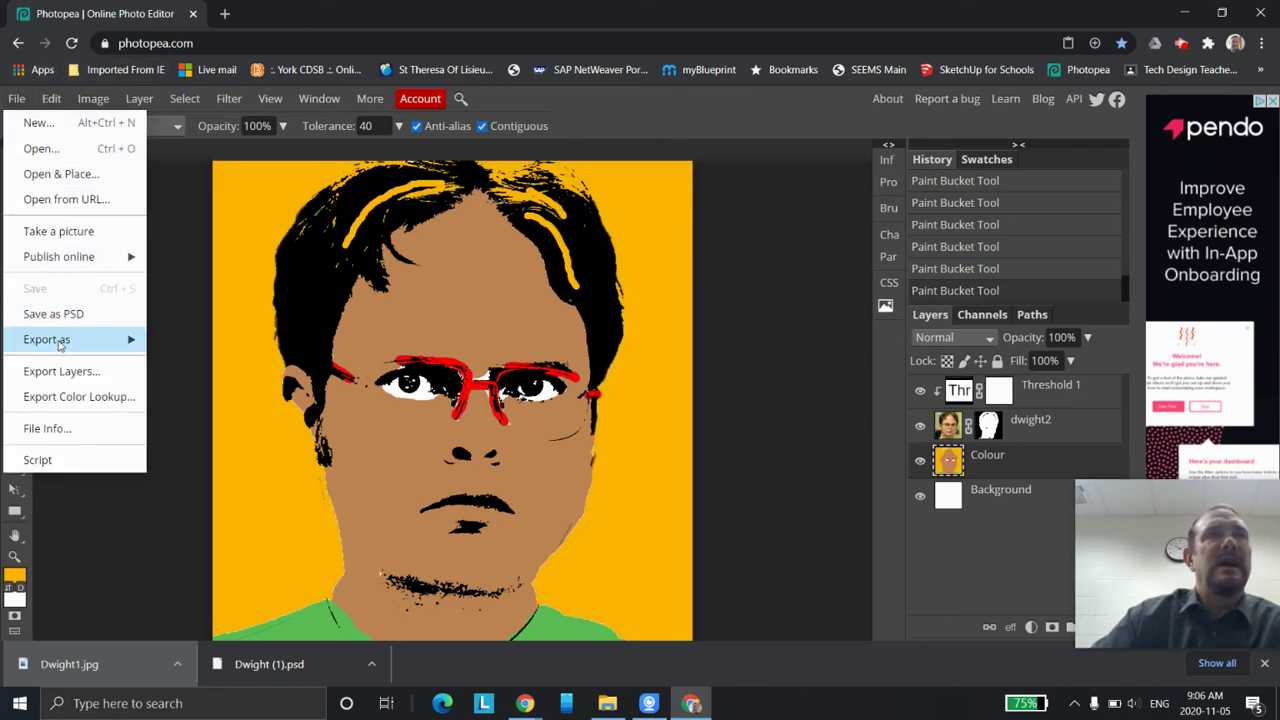
- Dismiss the JPG export window and rename the orange-background document to Dwight2
mouse_move(47, 339)
click(172, 363)
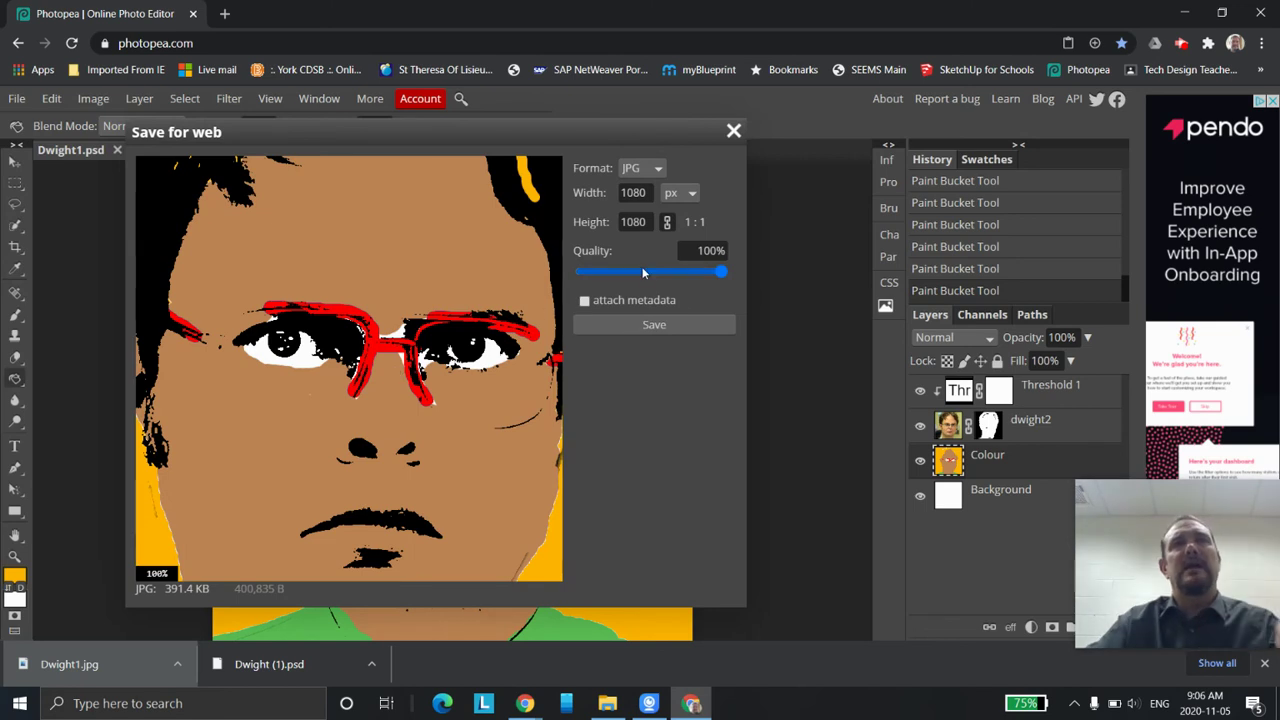
click(733, 132)
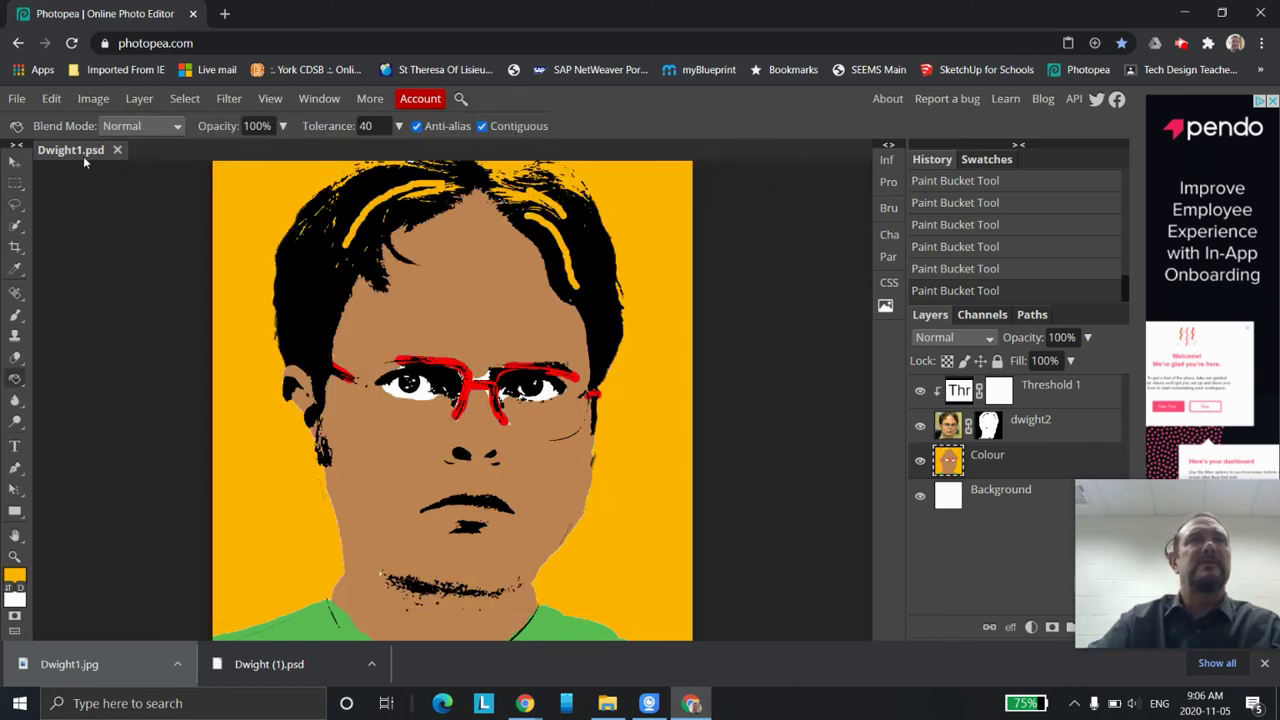
double_click(76, 150)
click(244, 261)
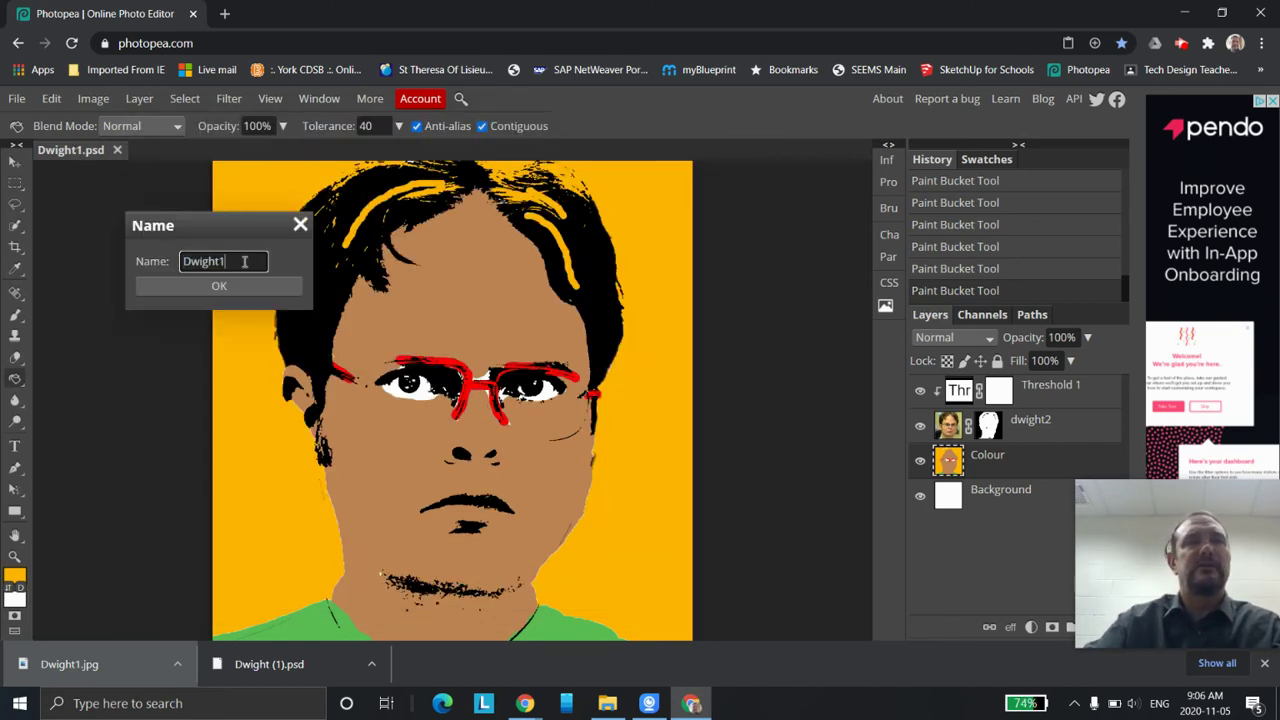
text(2)
click(220, 286)
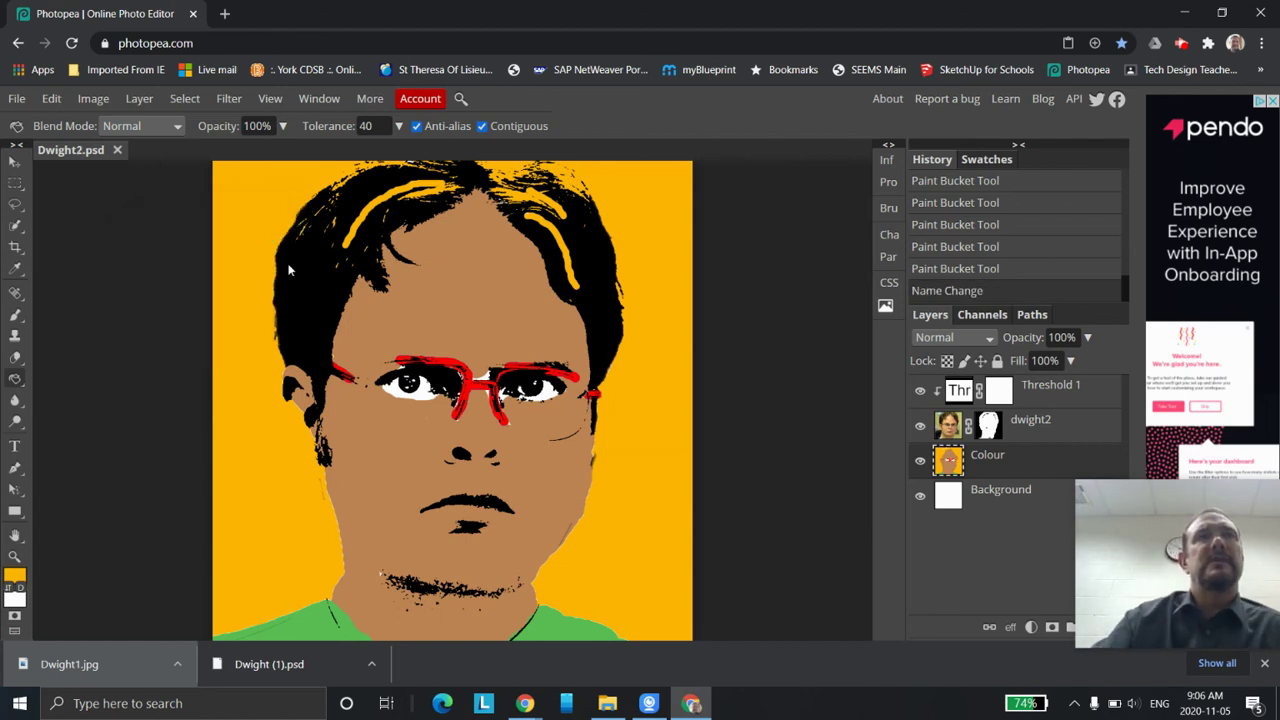
- Export Dwight2 as a JPG, downloading Dwight2 (1).jpg
click(17, 98)
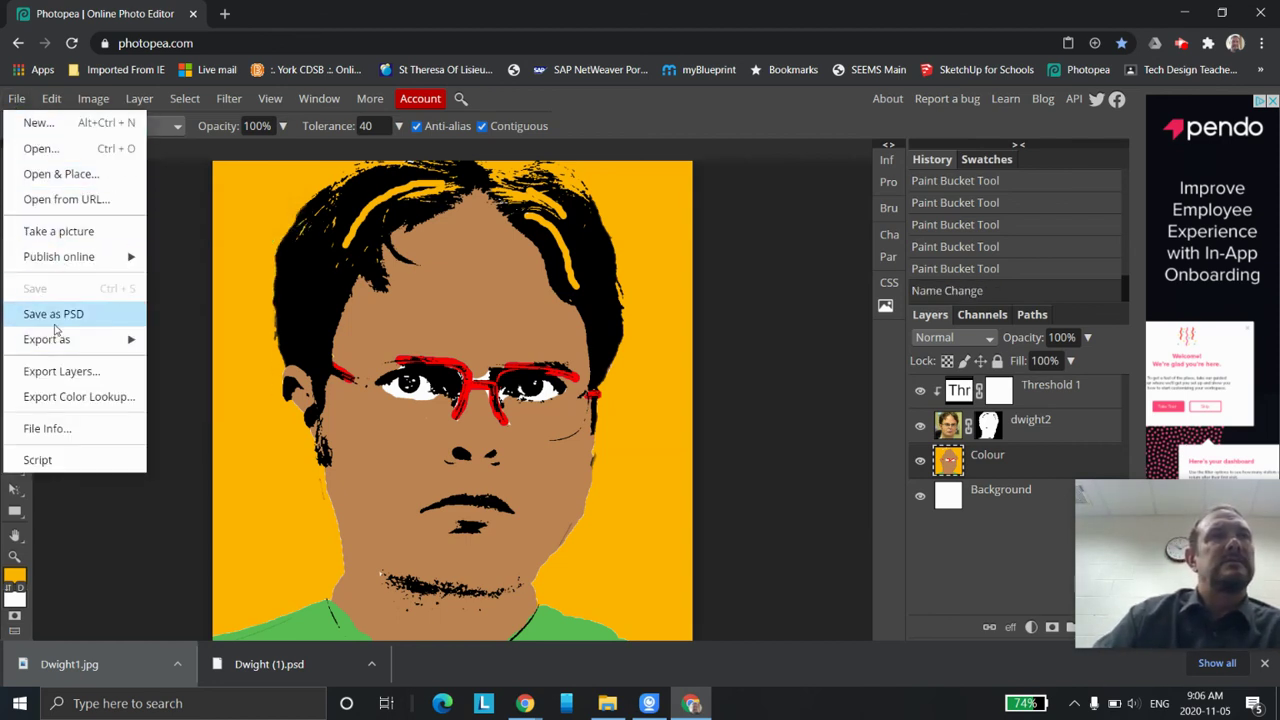
mouse_move(111, 348)
click(177, 366)
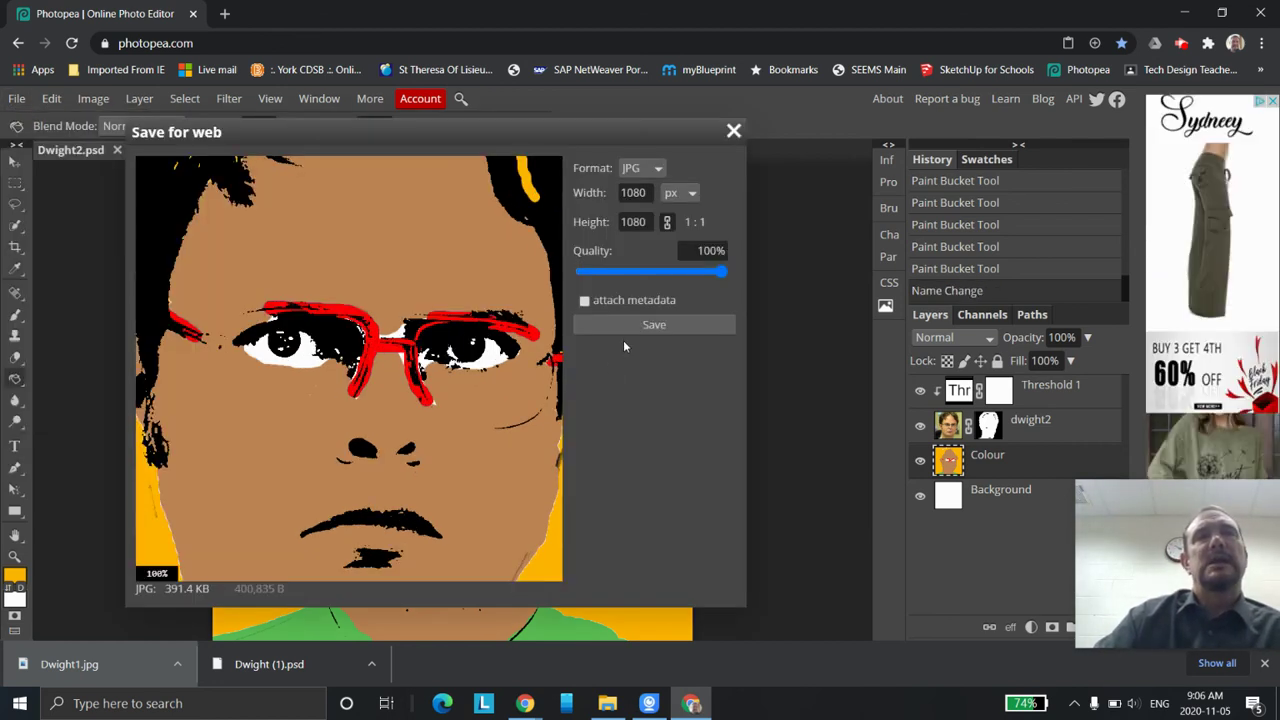
click(650, 324)
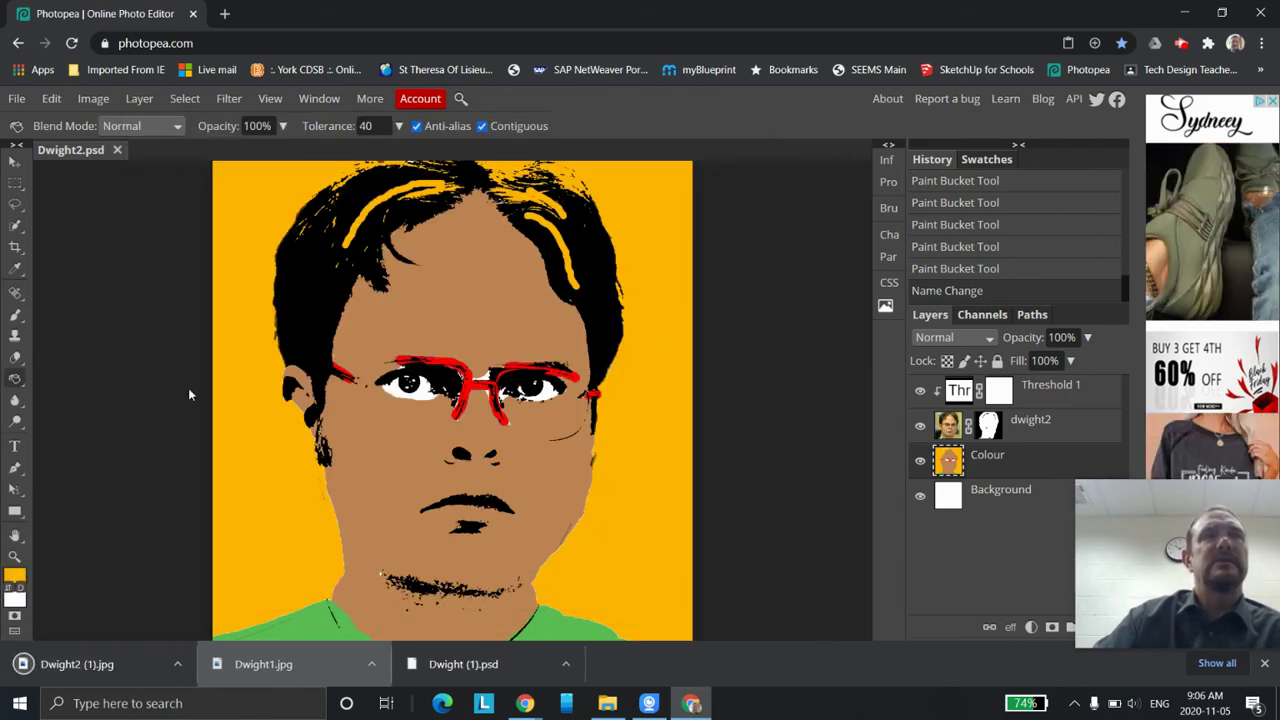
- Paint-bucket the orange background with a bright blue fill colour
click(15, 575)
click(356, 324)
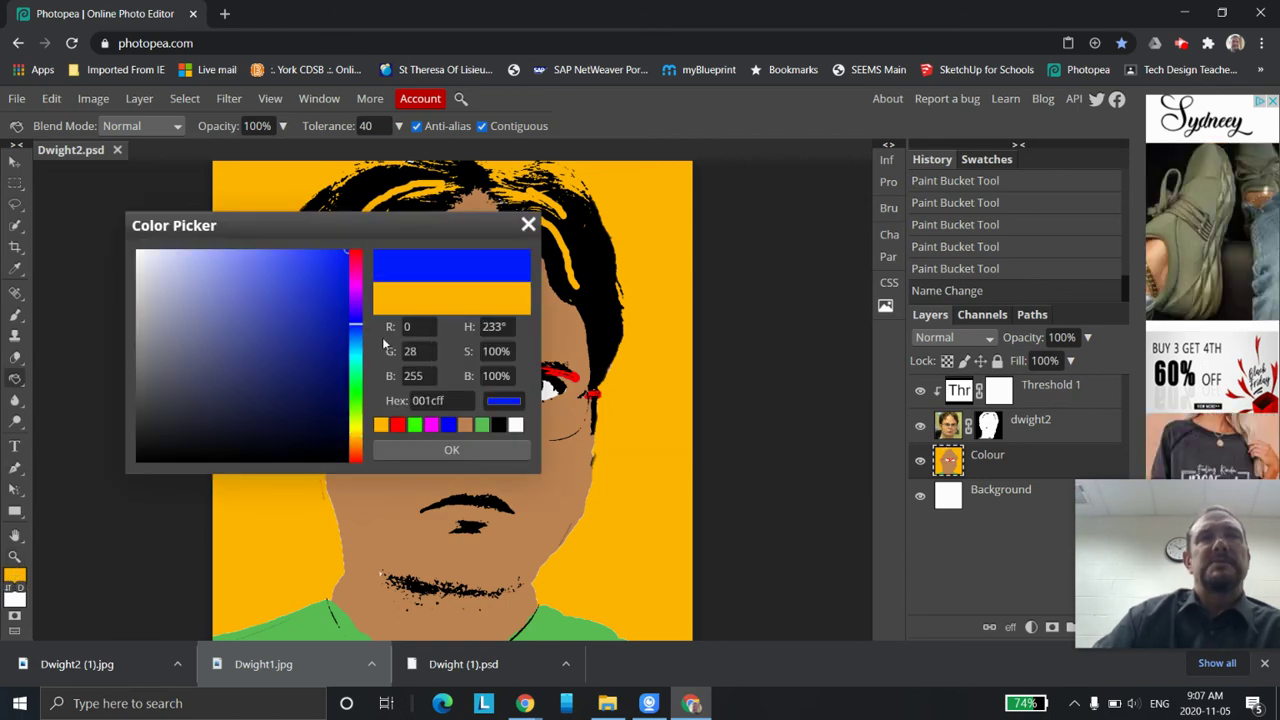
click(440, 452)
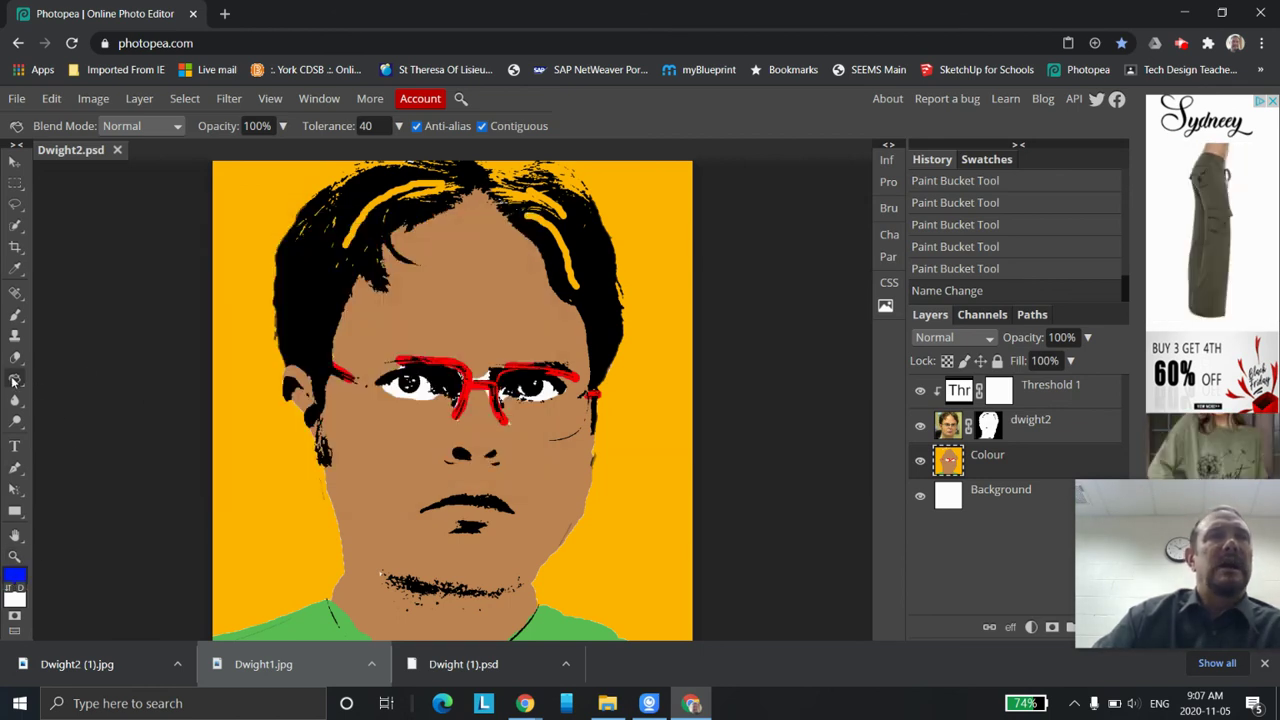
click(284, 493)
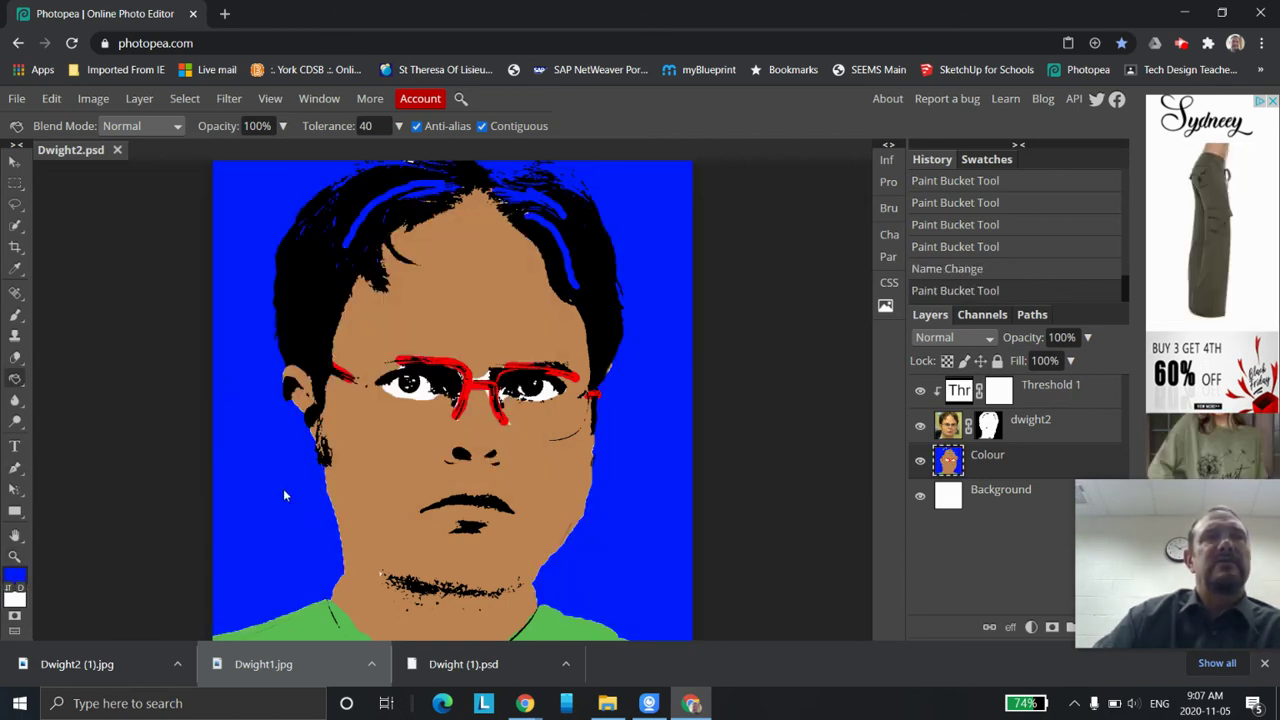
- Fill the glasses frames and shirt areas green, undoing an accidental green background fill
click(15, 577)
click(431, 426)
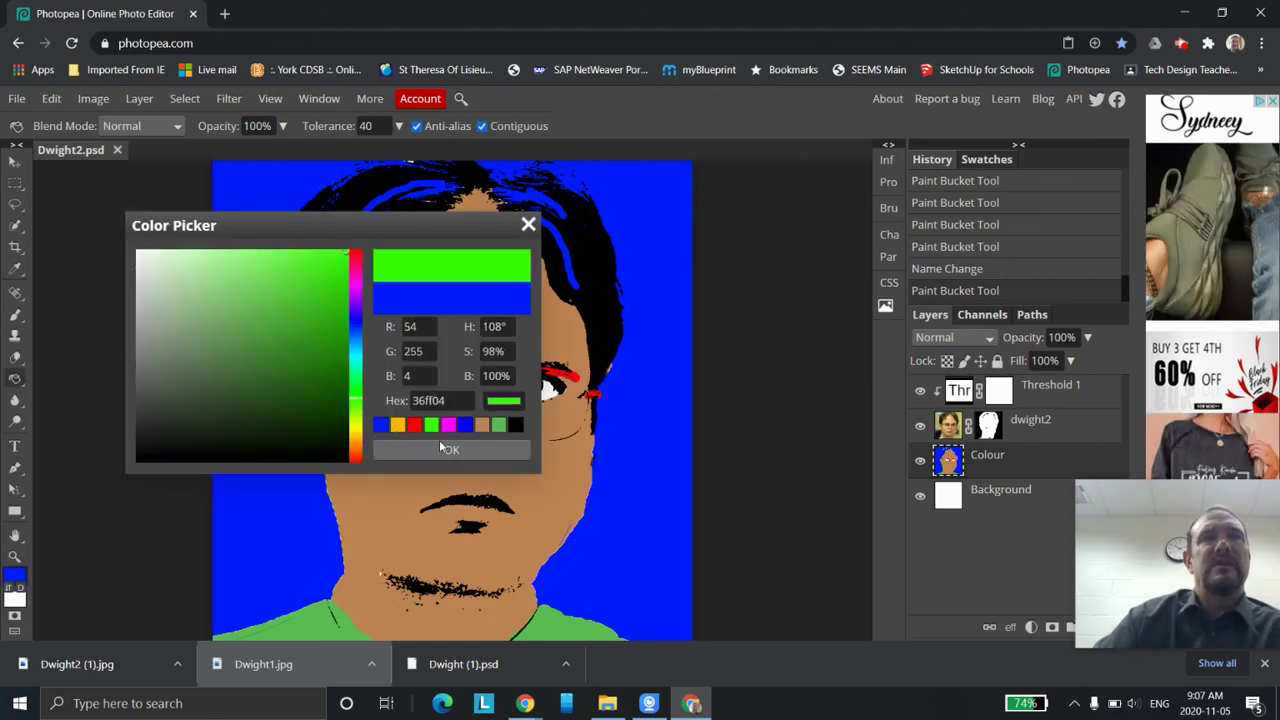
click(452, 450)
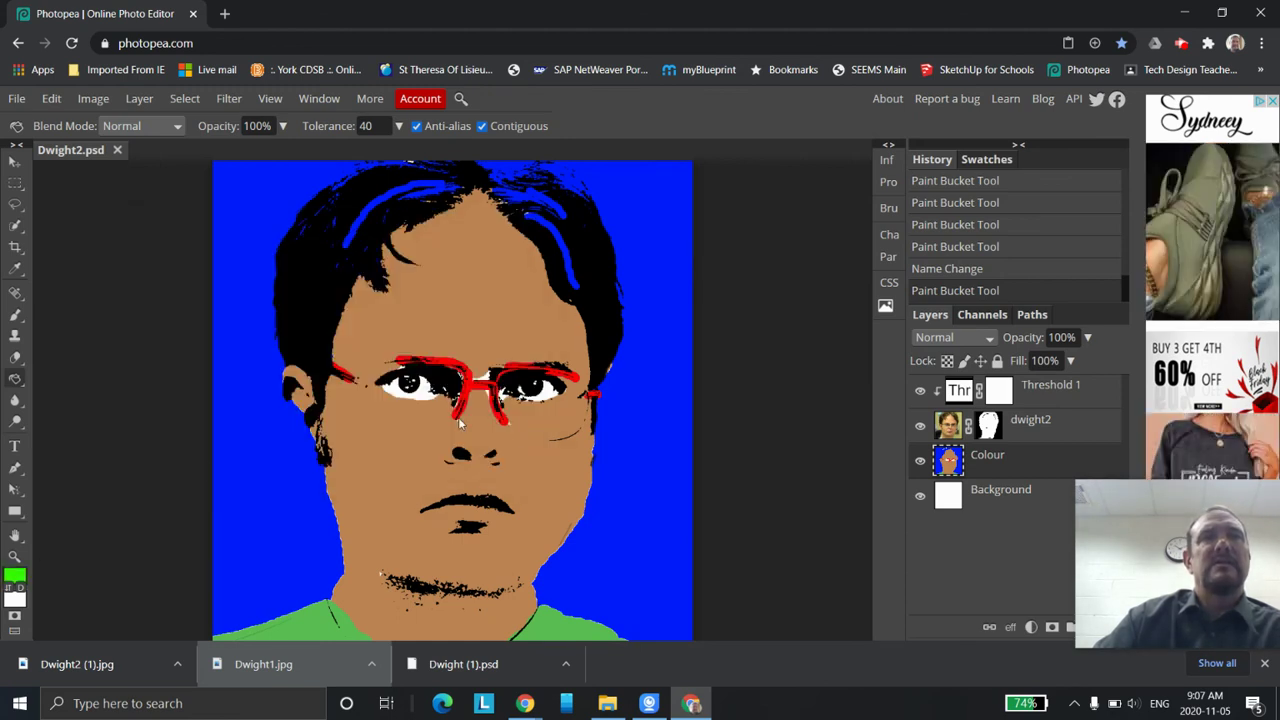
click(436, 368)
click(596, 396)
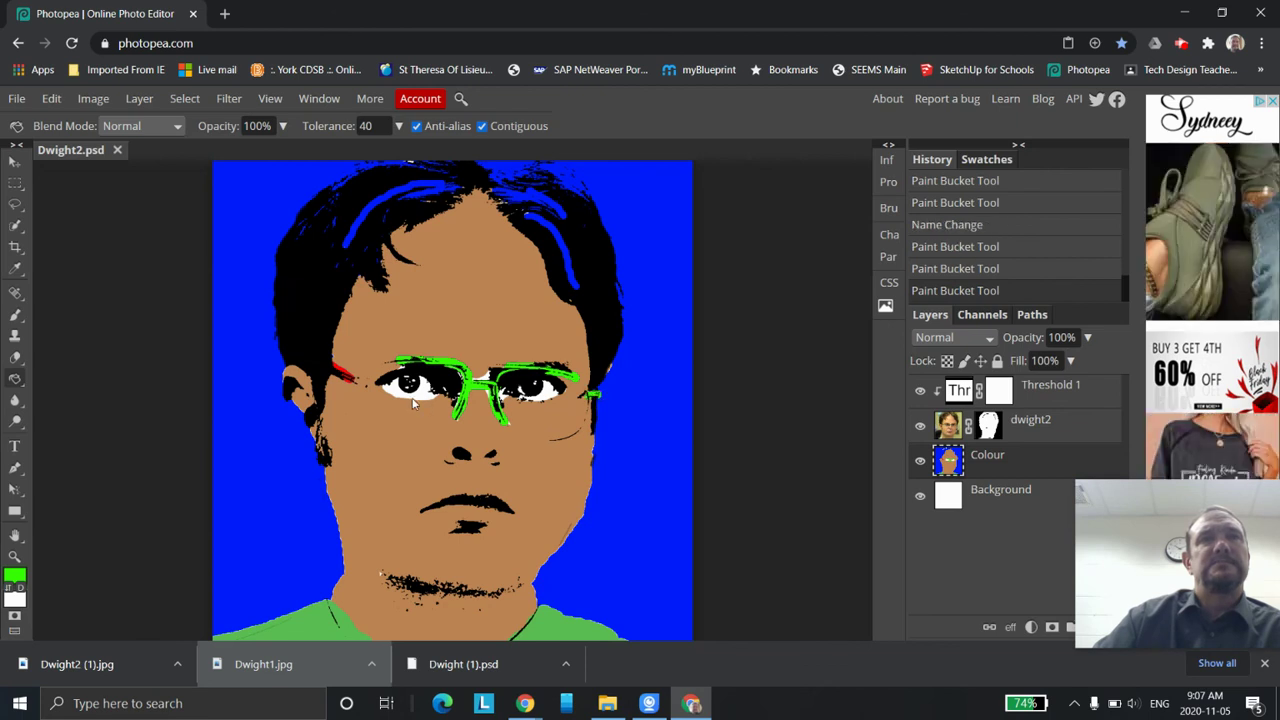
click(338, 374)
click(320, 630)
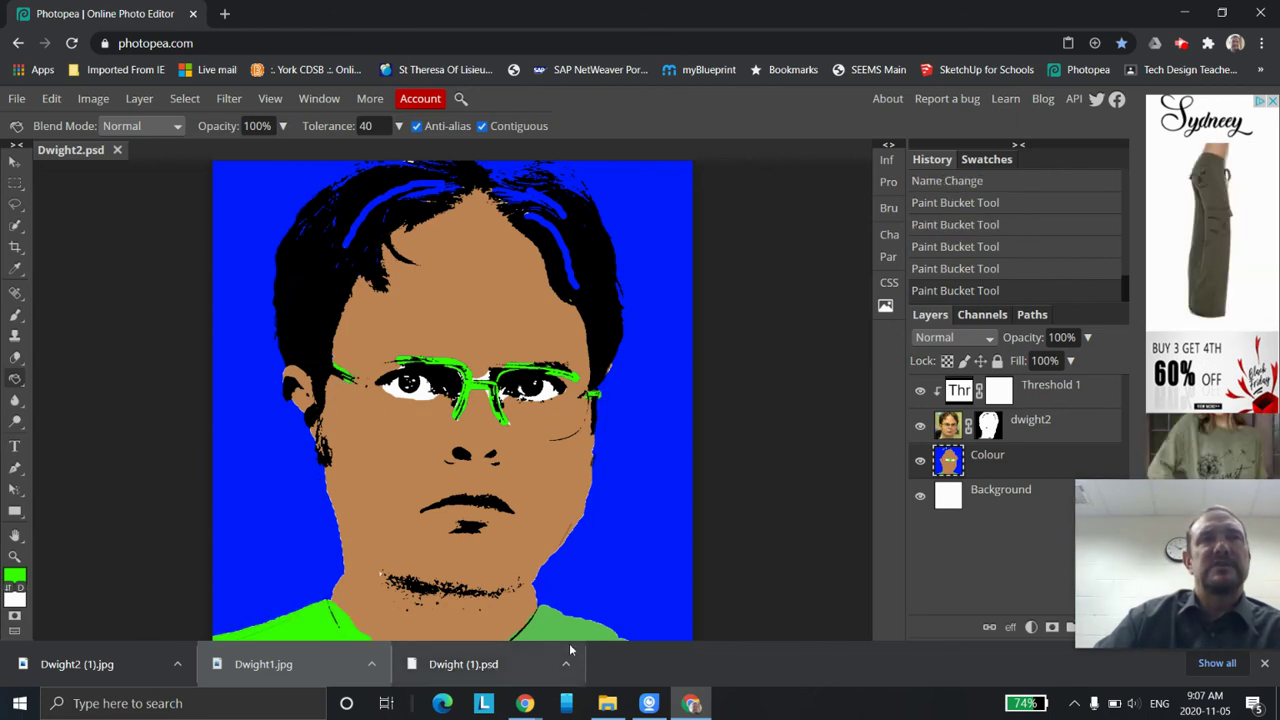
click(530, 625)
click(409, 197)
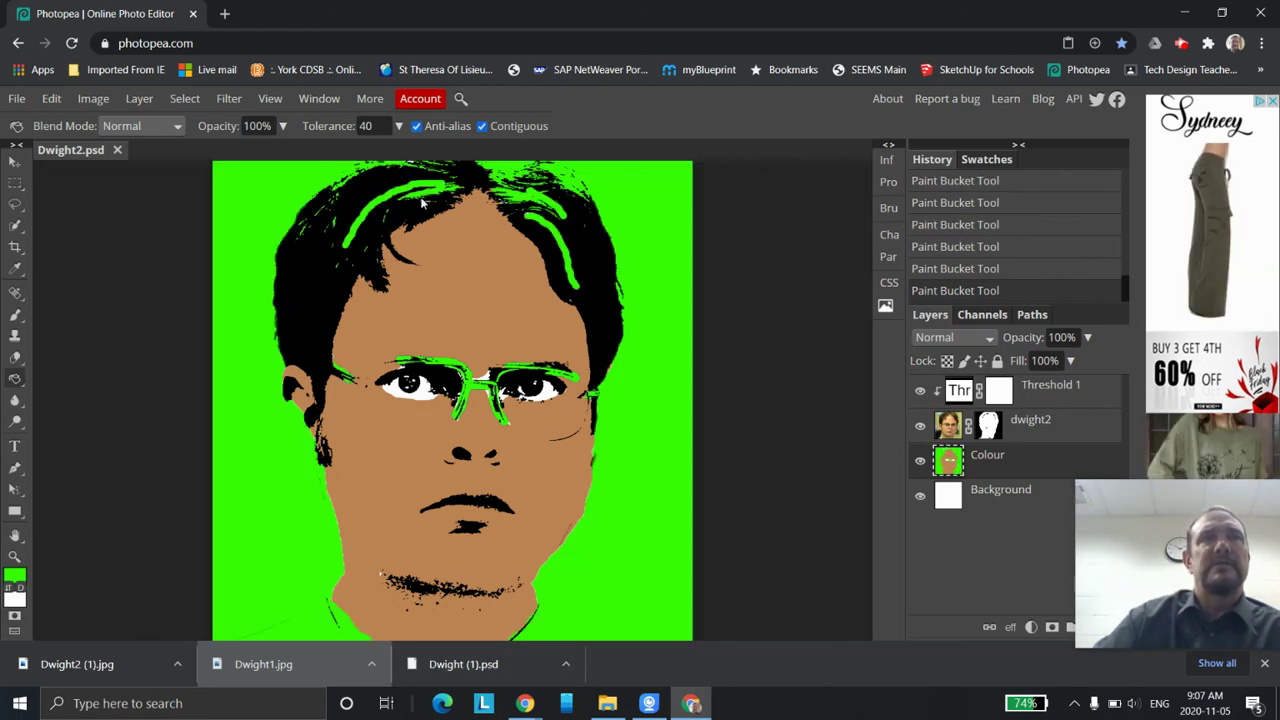
key(ctrl+z)
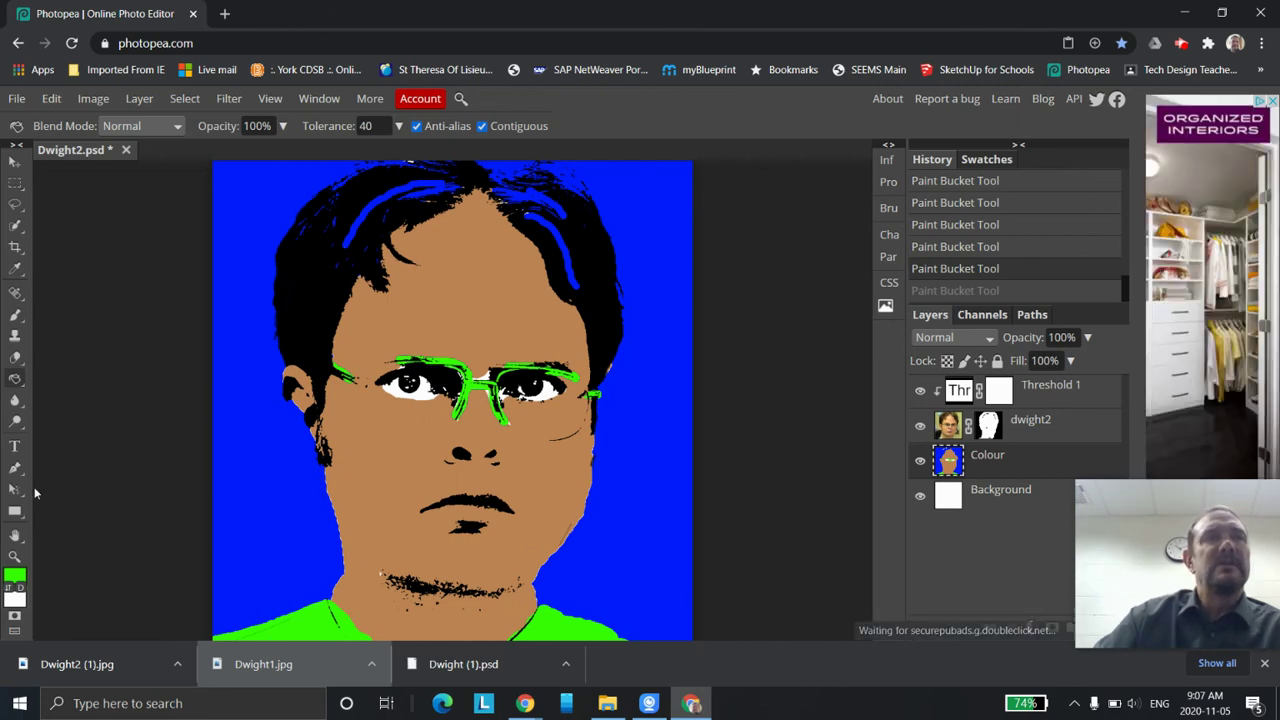
- Rename the blue-and-green document to Dwight3
double_click(86, 150)
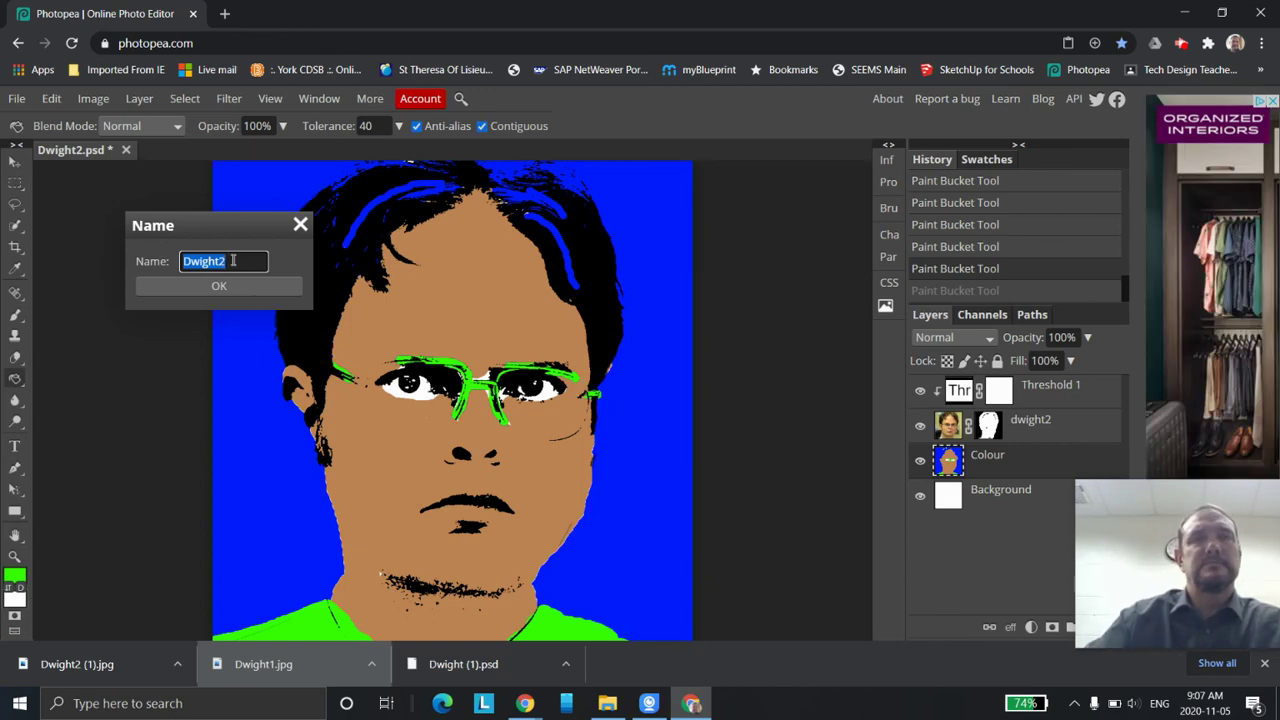
text(S)
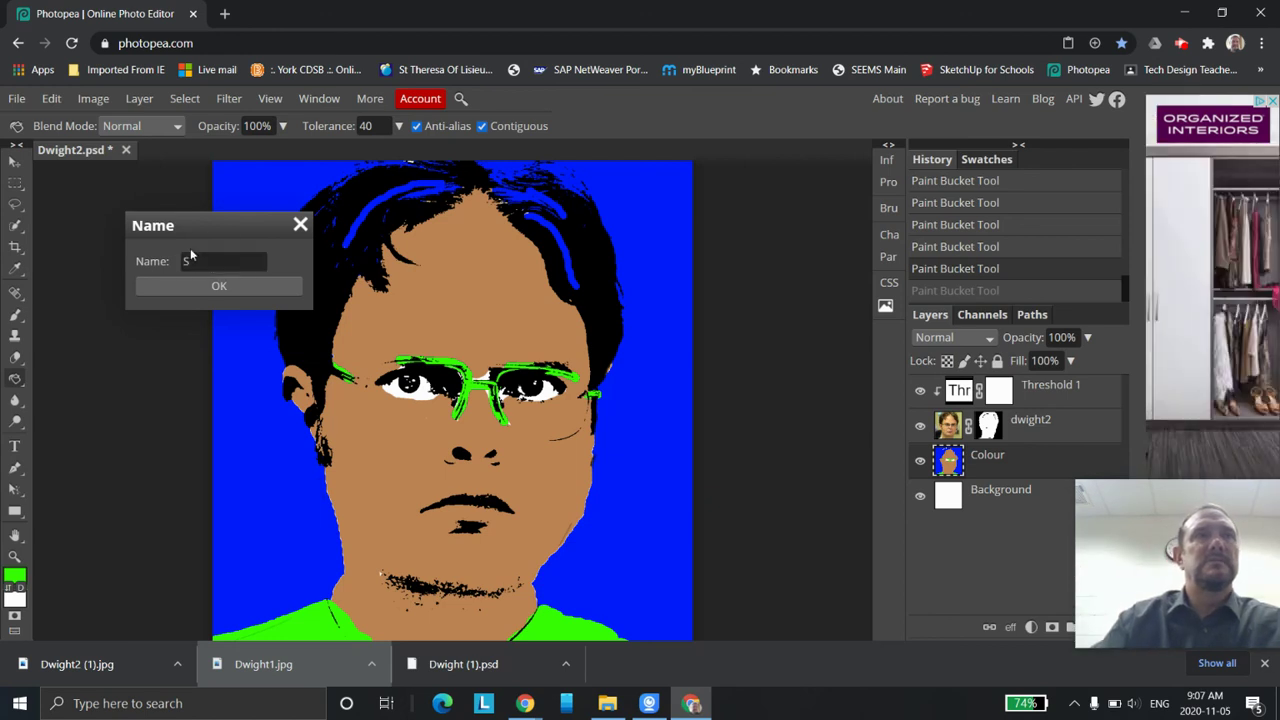
key(BackSpace)
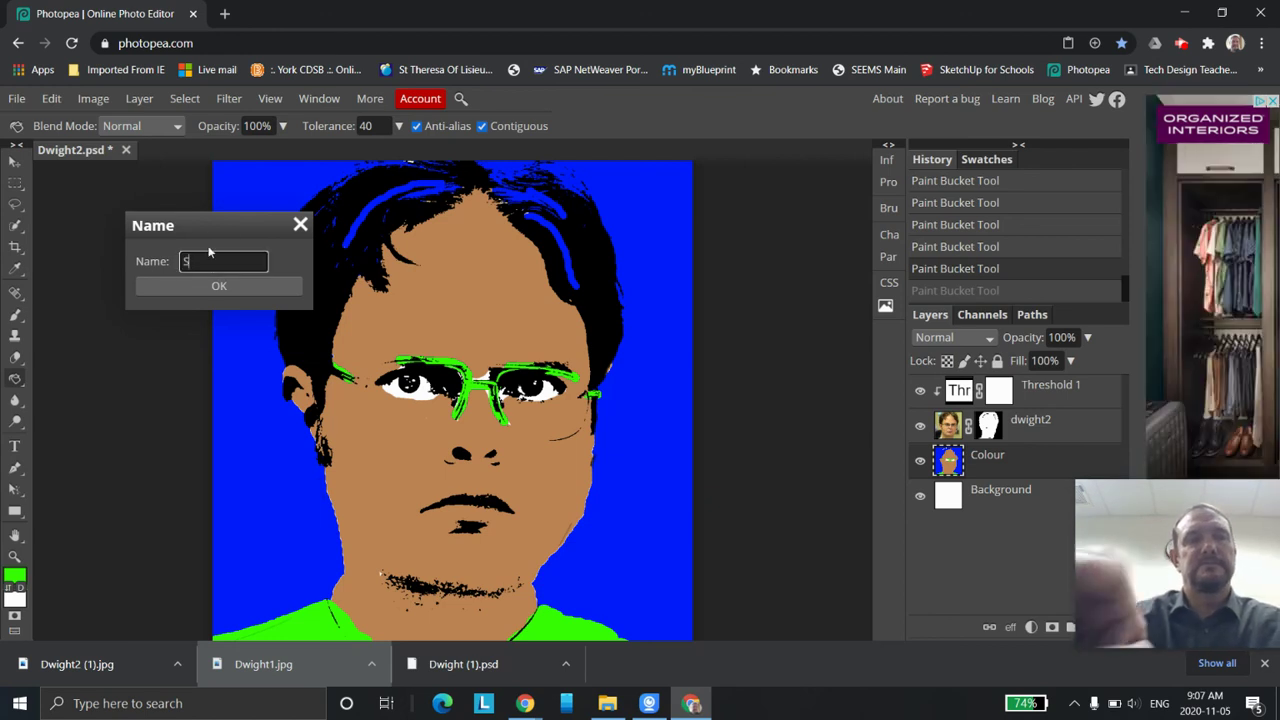
text(Dwight3)
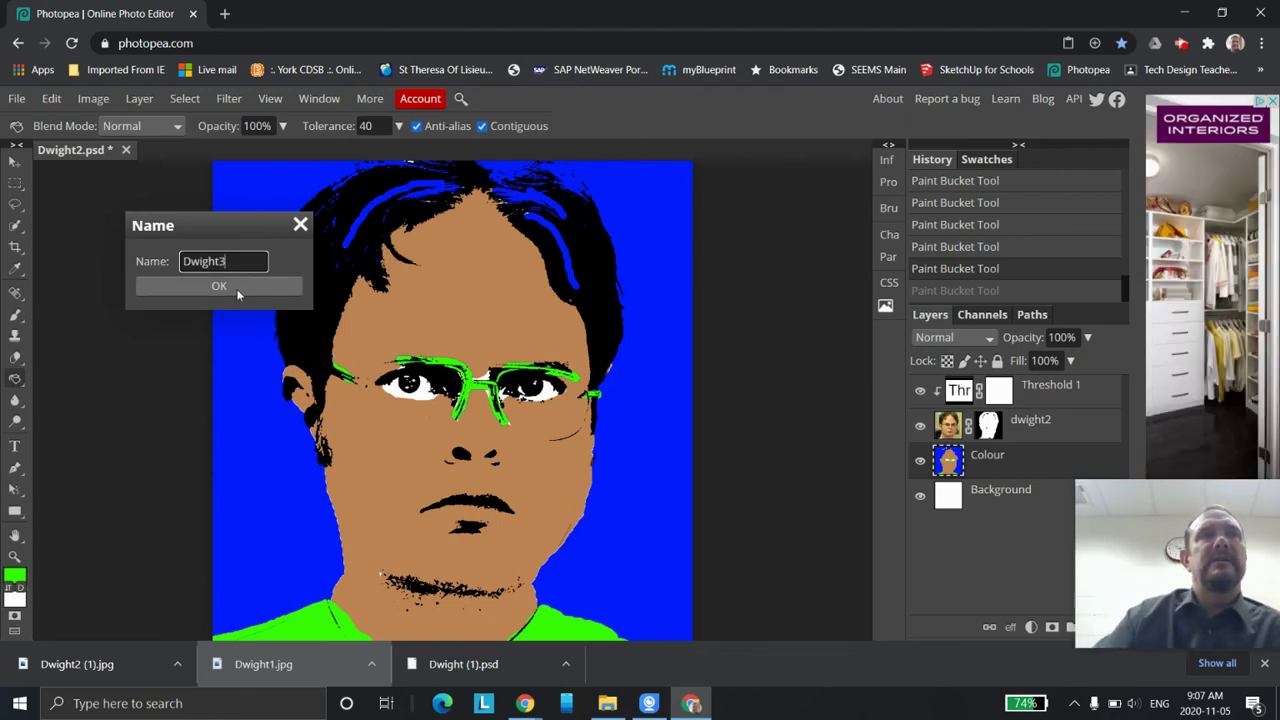
click(219, 286)
- Export Dwight3 as a JPG, downloading Dwight3 (1).jpg
click(17, 99)
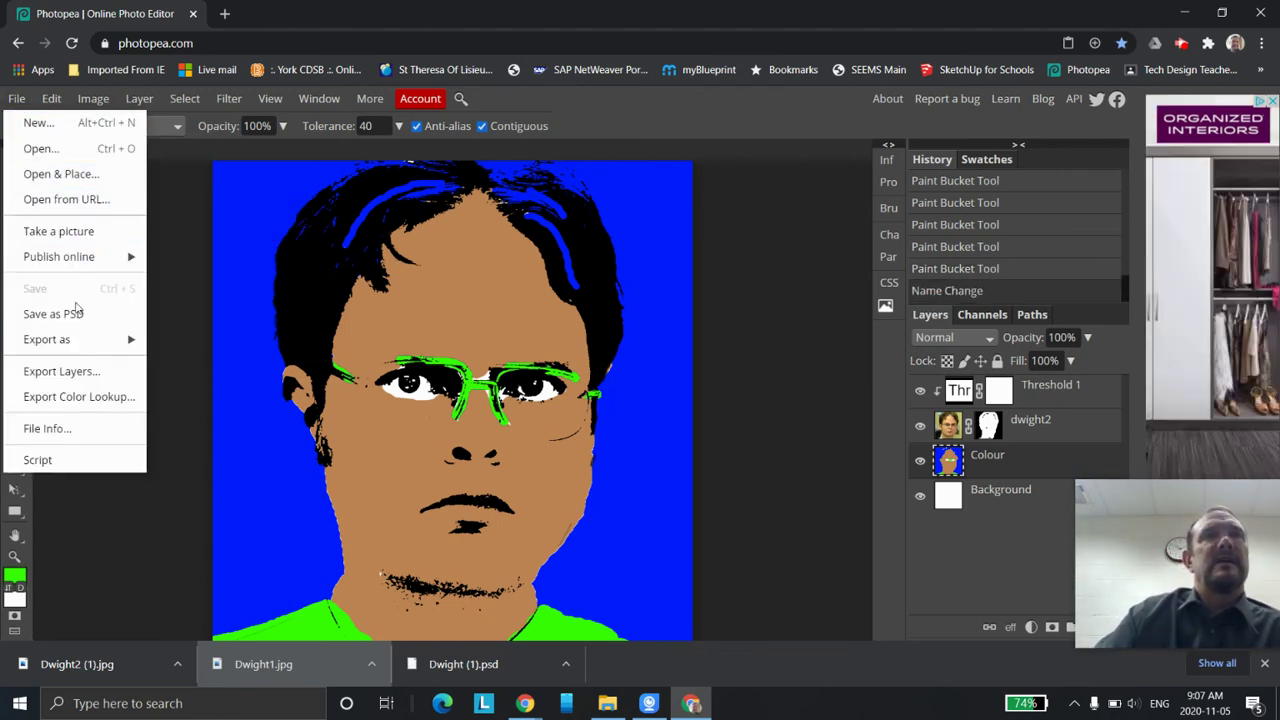
mouse_move(65, 340)
click(184, 370)
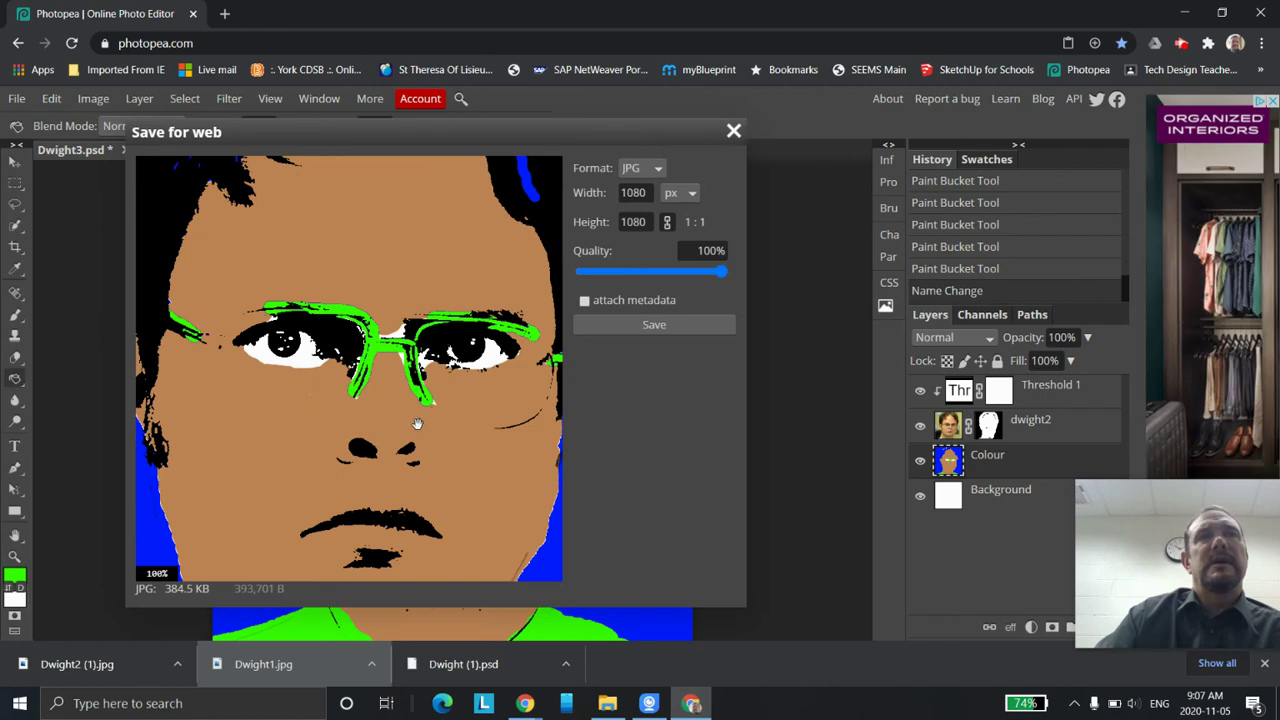
click(664, 329)
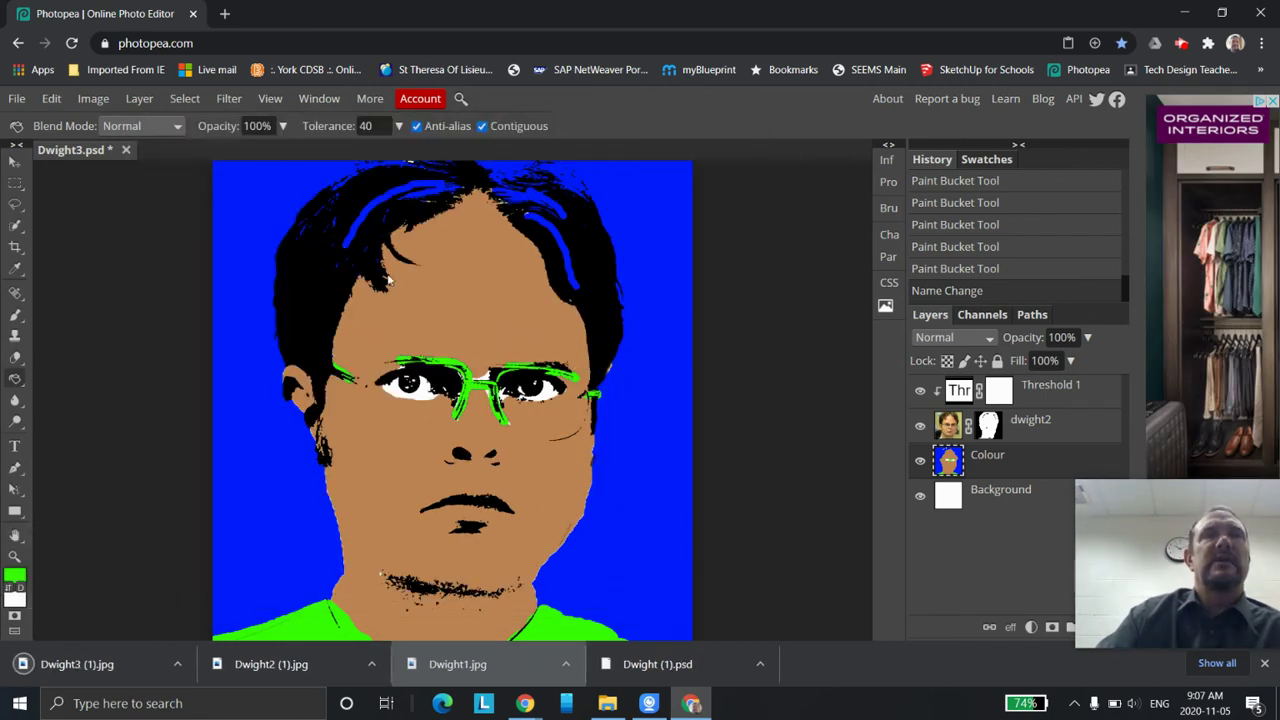
click(16, 98)
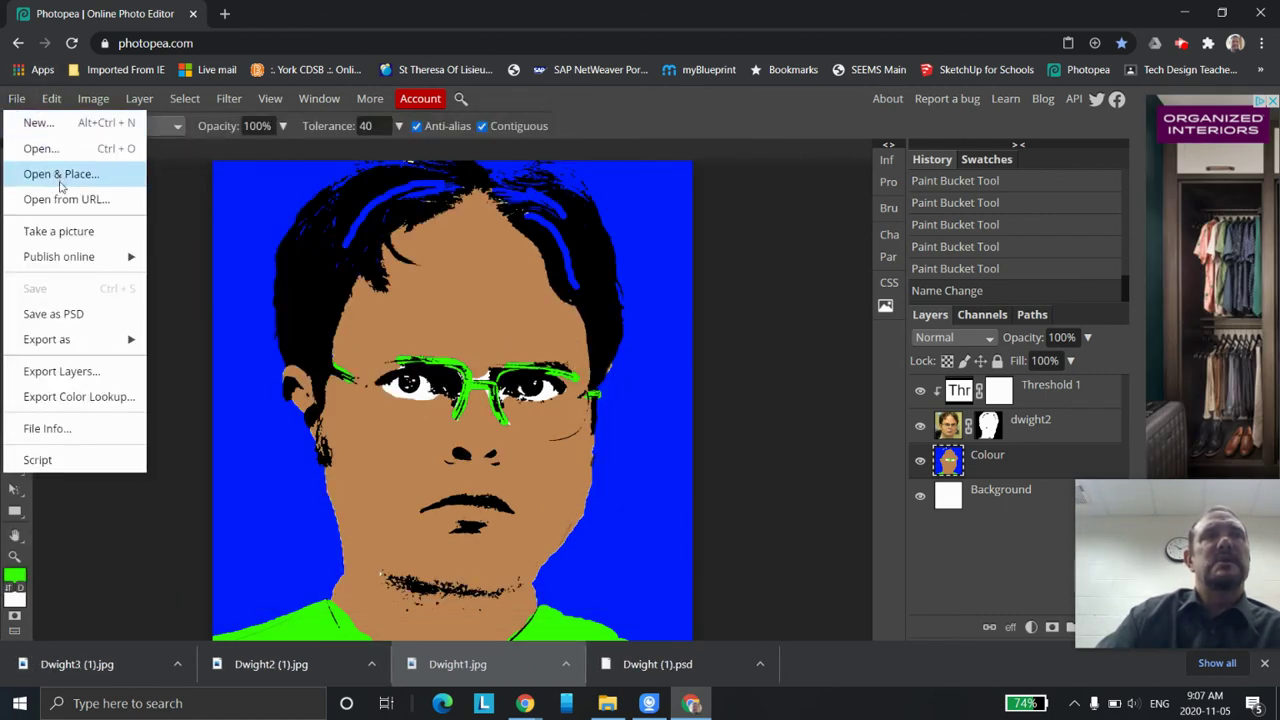
click(270, 98)
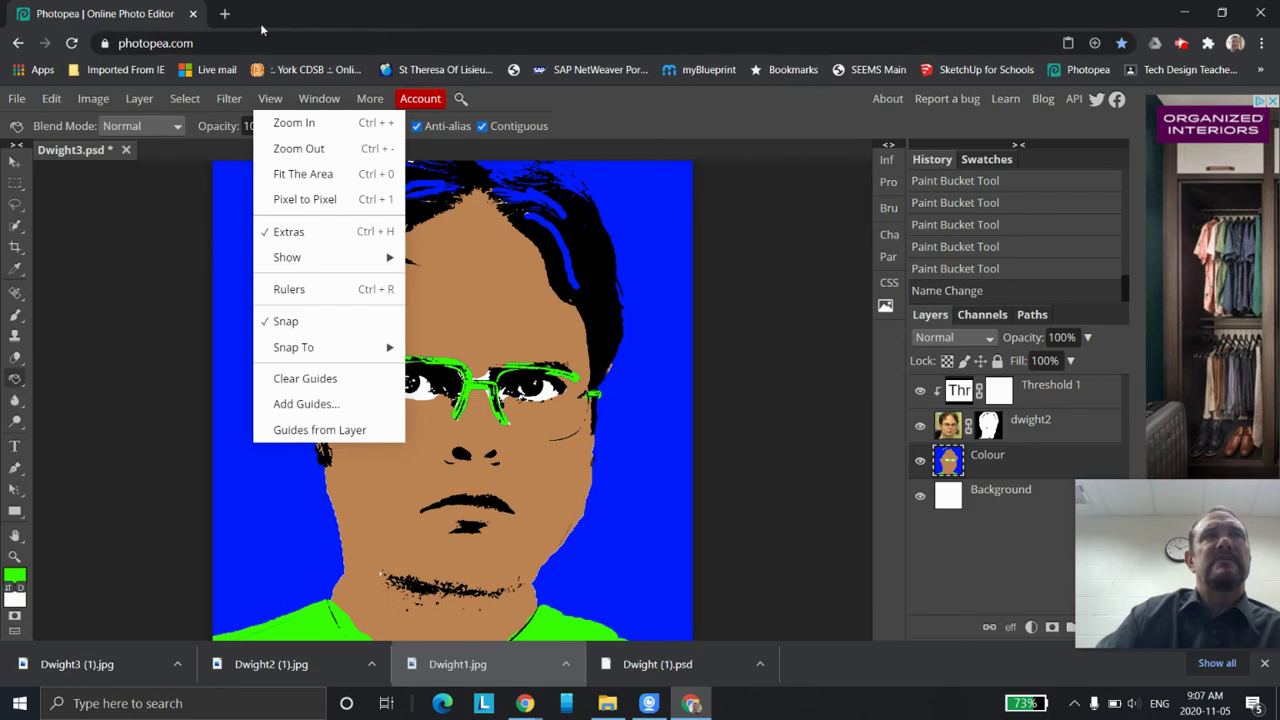